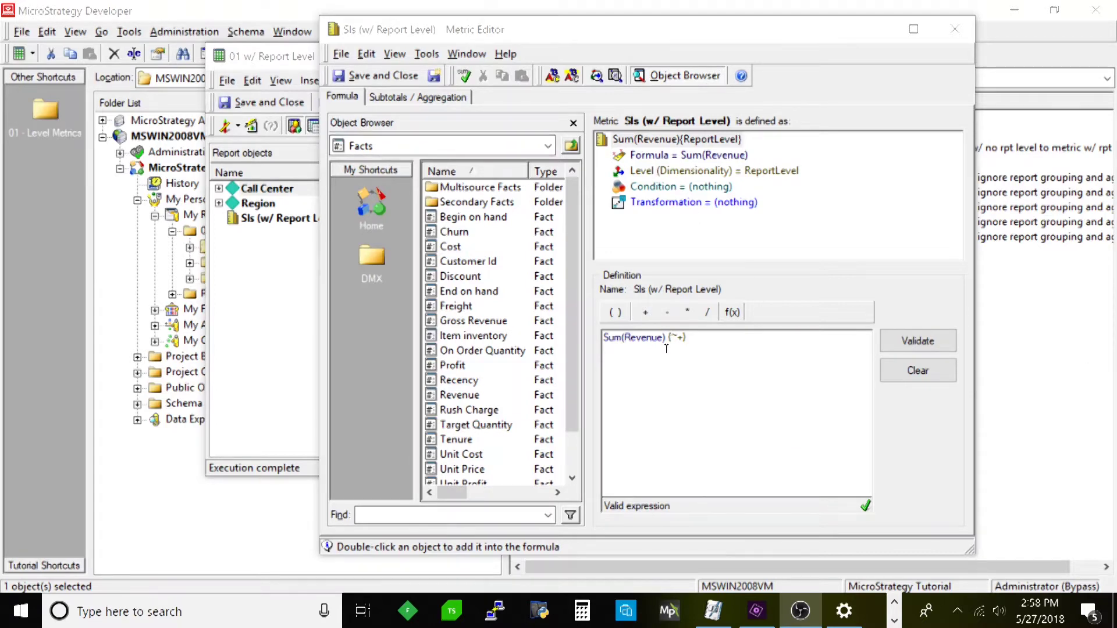
# Review the formula and the Report Level target's filtering and grouping in the Sls (w/ Report Level) metric, and close its editor.
pyautogui.click(613, 343)
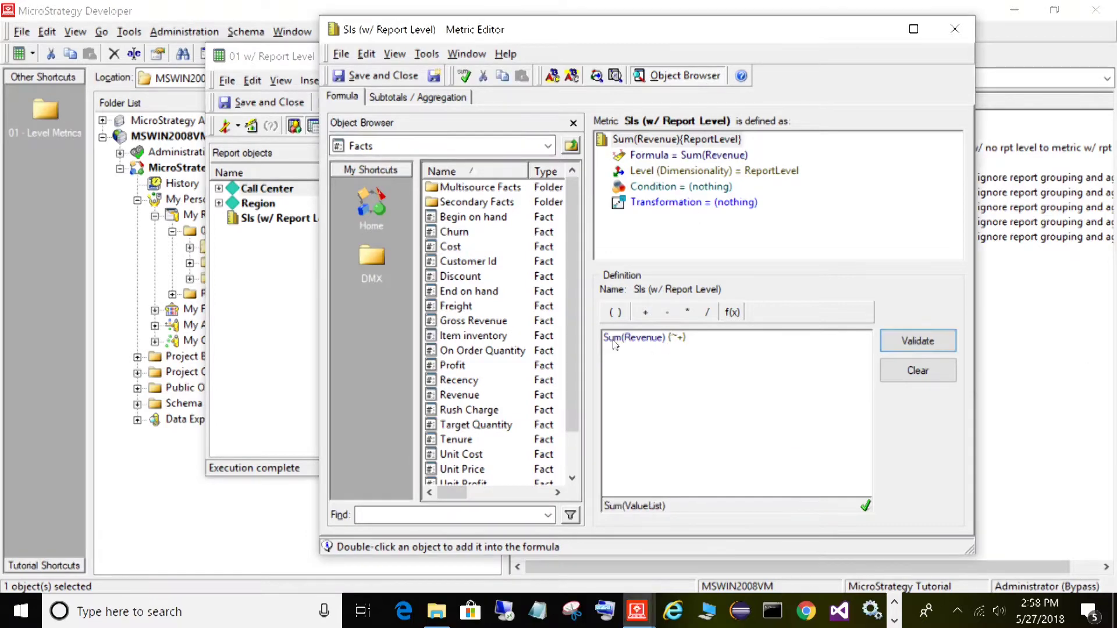
pyautogui.doubleClick(642, 338)
pyautogui.click(652, 170)
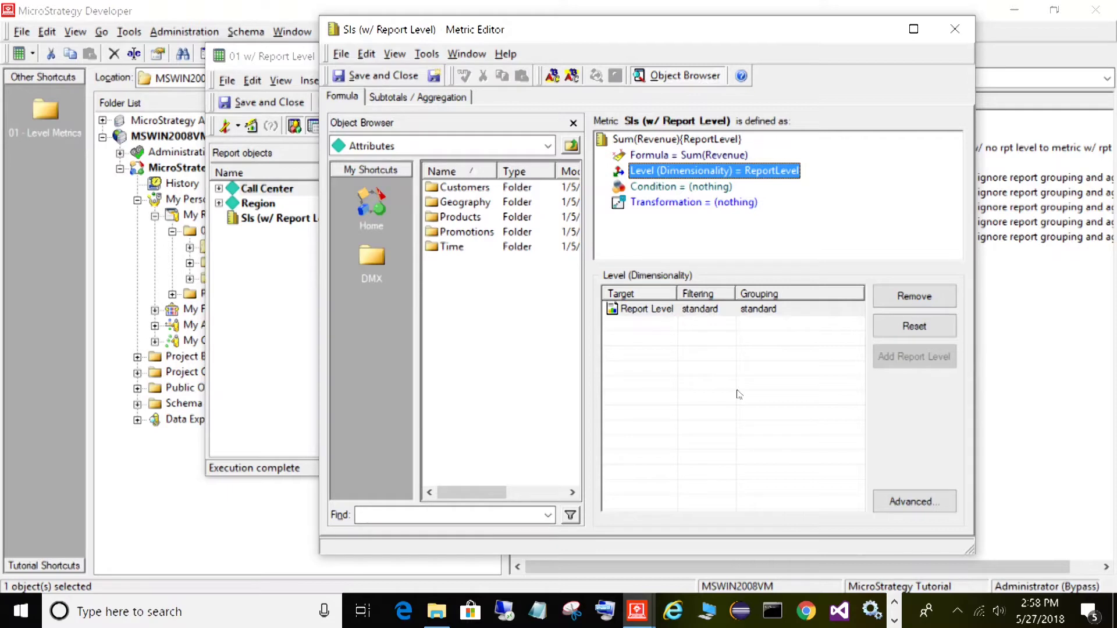
pyautogui.click(635, 315)
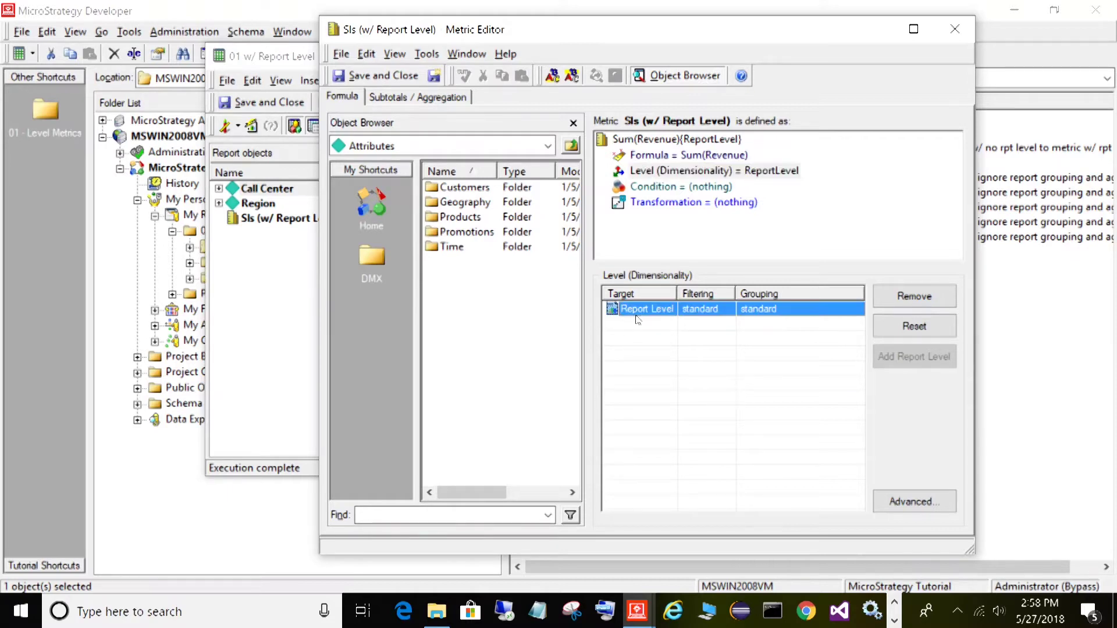
pyautogui.click(709, 312)
pyautogui.click(763, 311)
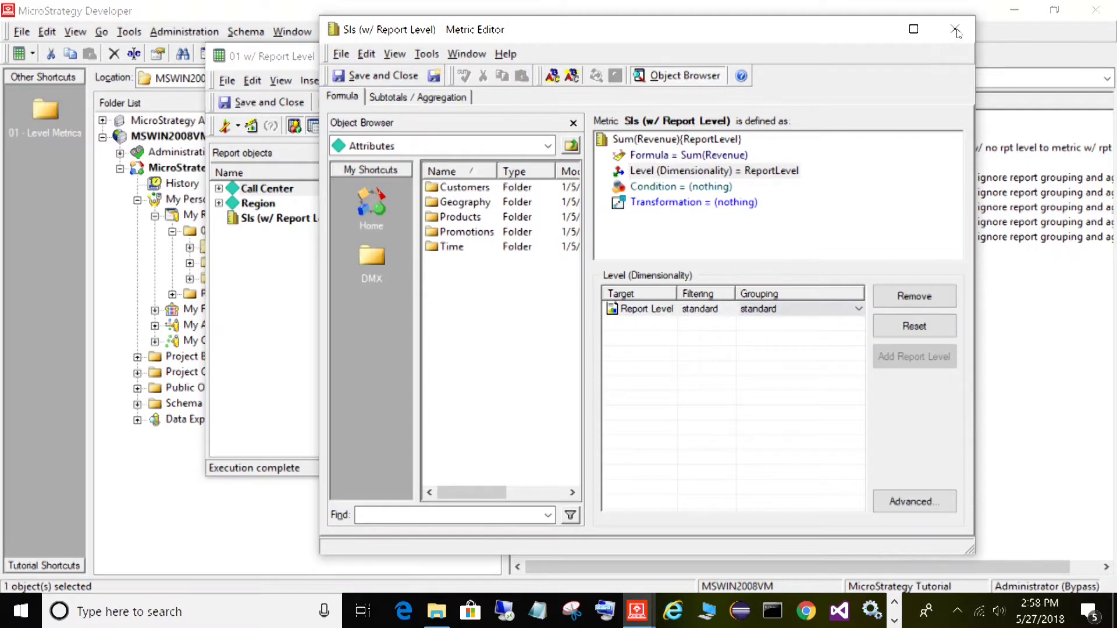
pyautogui.click(955, 29)
# Examine the report filter on year and region and the Sls (w/ Report Level) values for the Boston and New York call centers.
pyautogui.moveTo(814, 212); pyautogui.dragTo(817, 199)
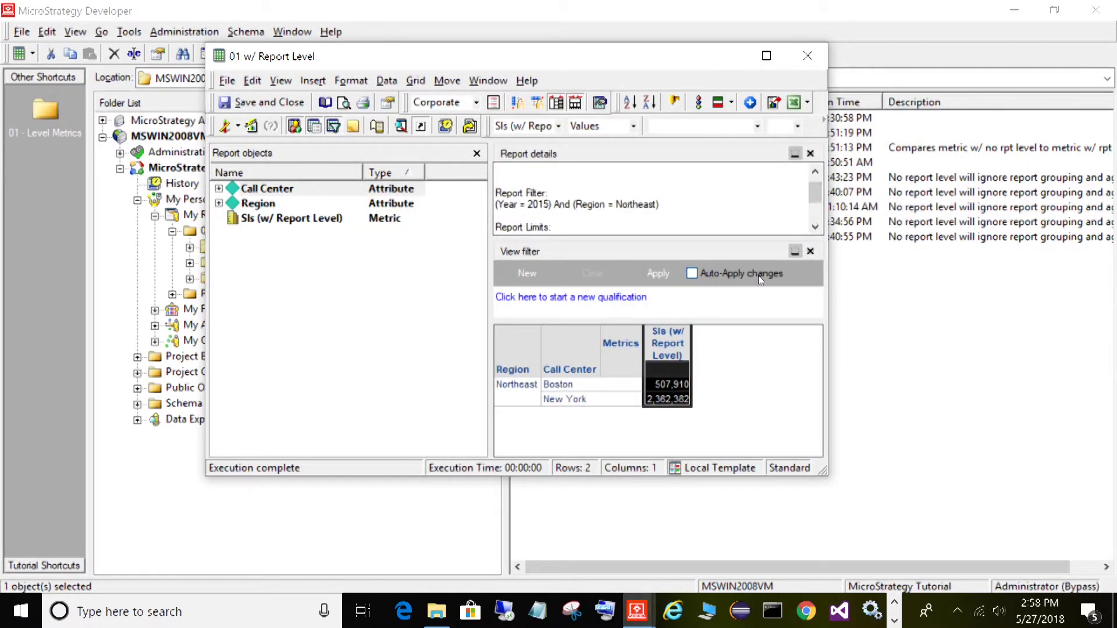
pyautogui.moveTo(680, 205); pyautogui.dragTo(494, 205)
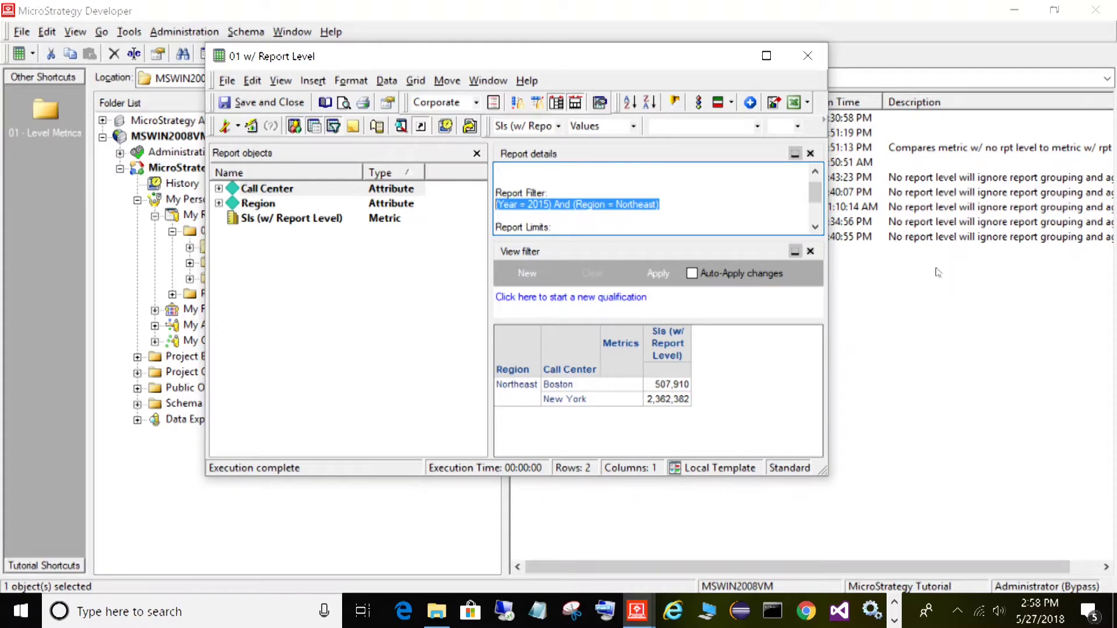
pyautogui.click(511, 368)
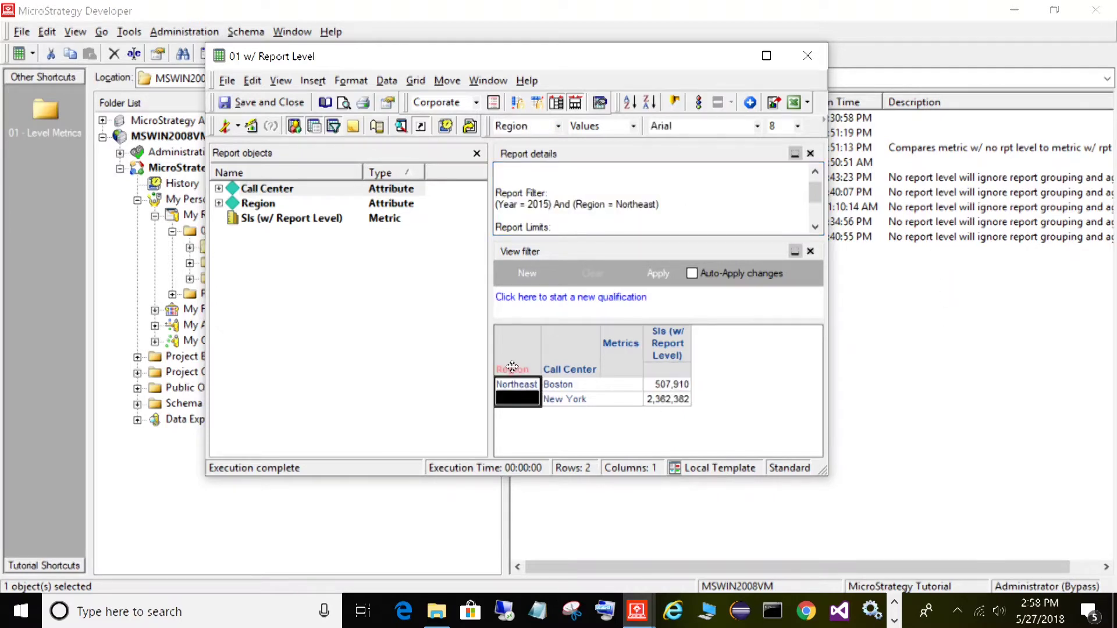
pyautogui.click(569, 368)
pyautogui.click(675, 343)
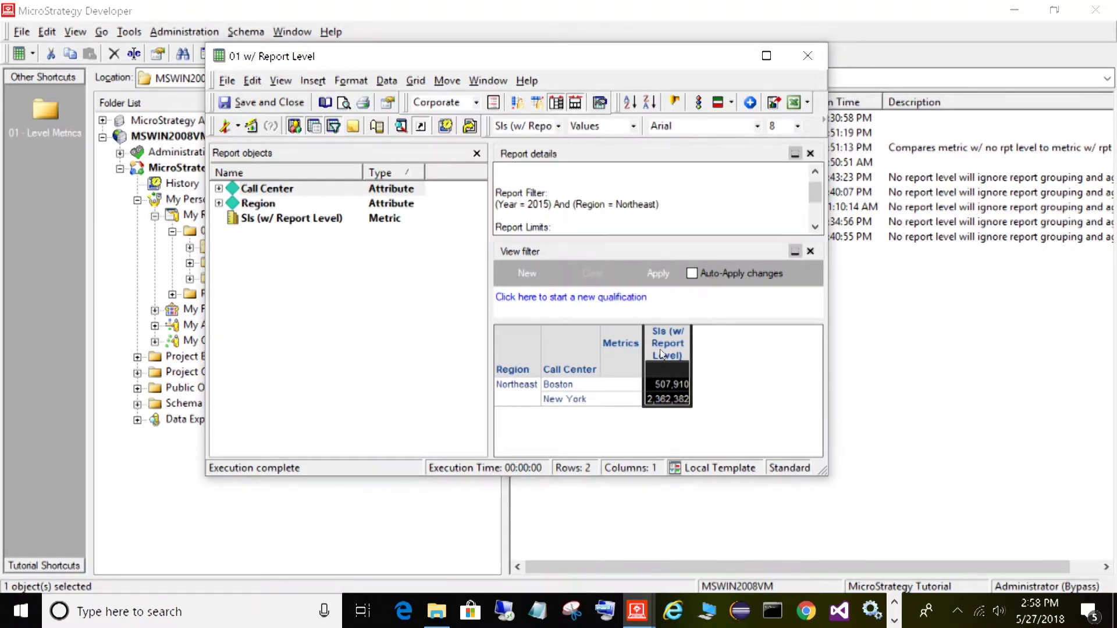
pyautogui.moveTo(505, 205); pyautogui.dragTo(656, 205)
pyautogui.click(664, 385)
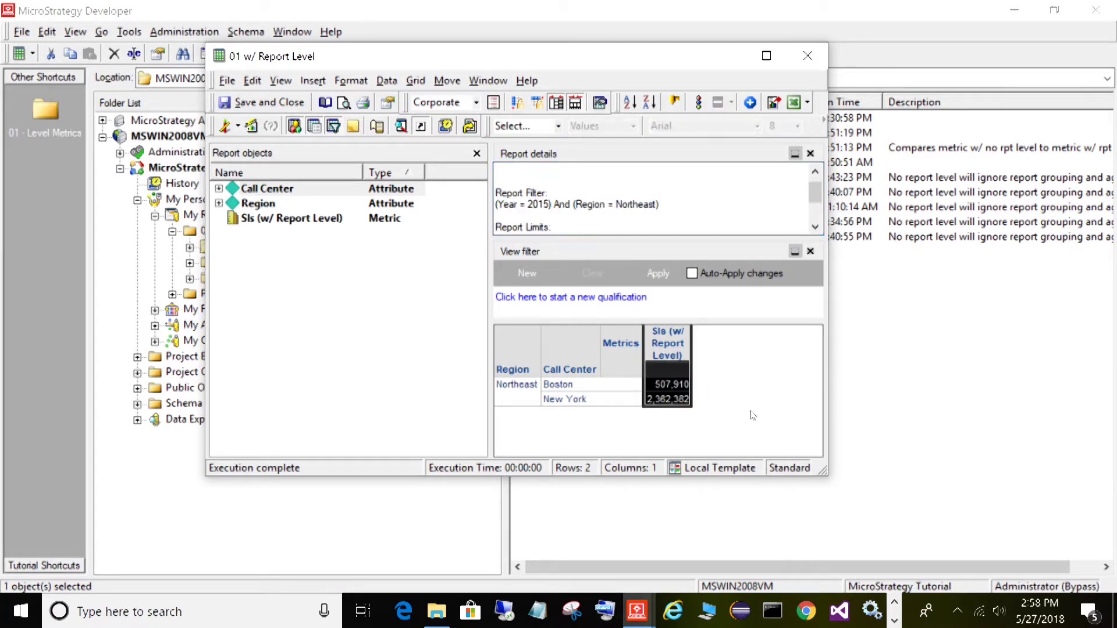
pyautogui.click(556, 384)
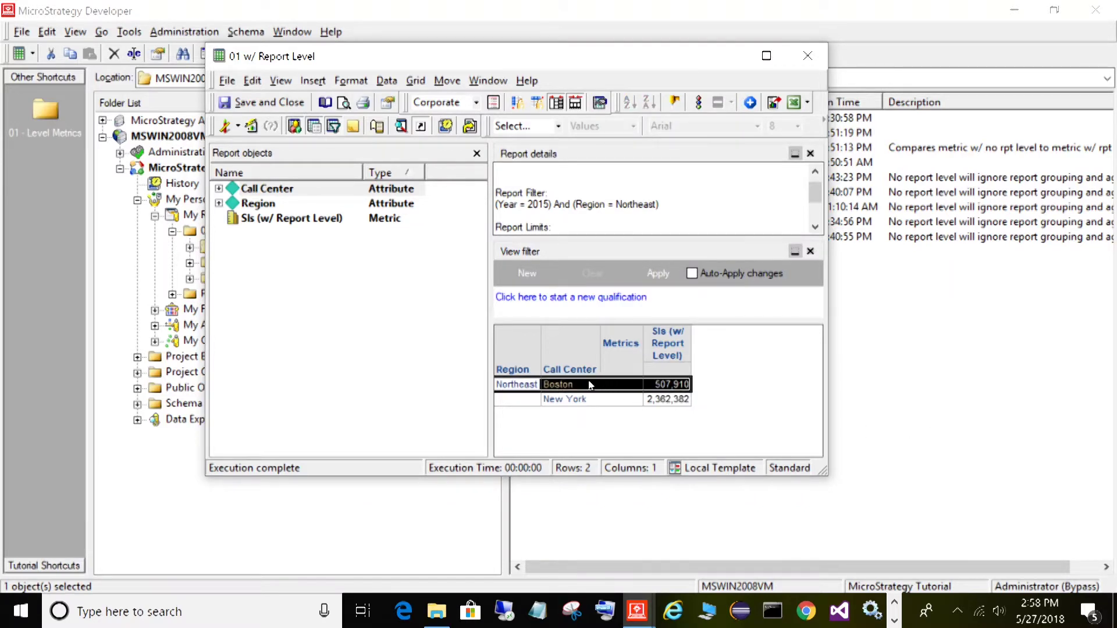
pyautogui.click(682, 386)
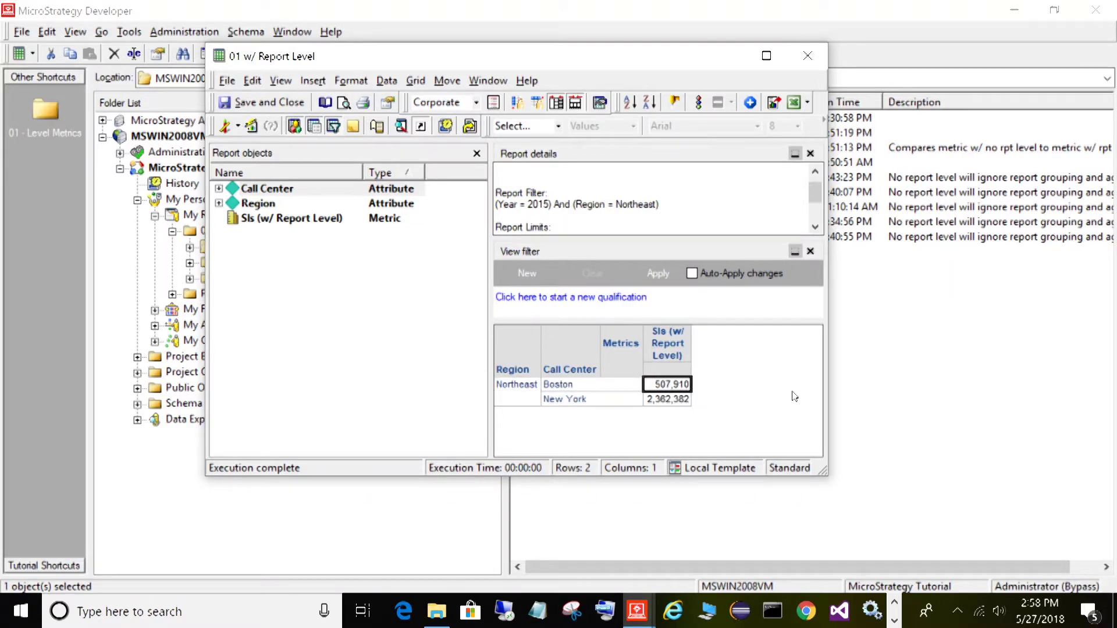
pyautogui.click(679, 400)
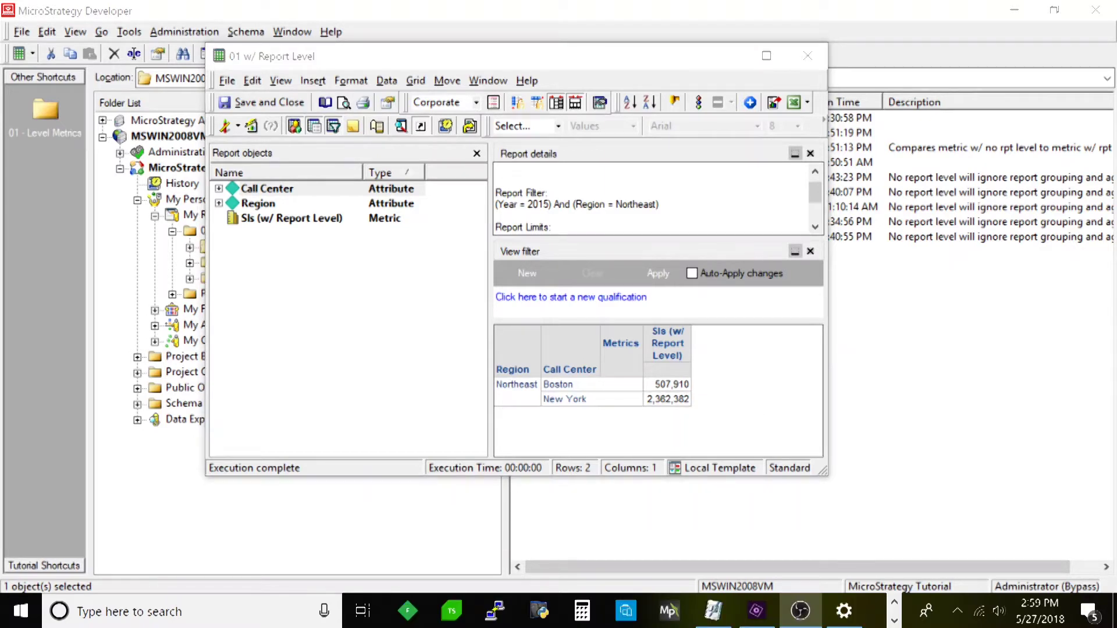
# Remove the Call Center attribute from the report grid and check the metric value at the Region level.
pyautogui.rightClick(564, 367)
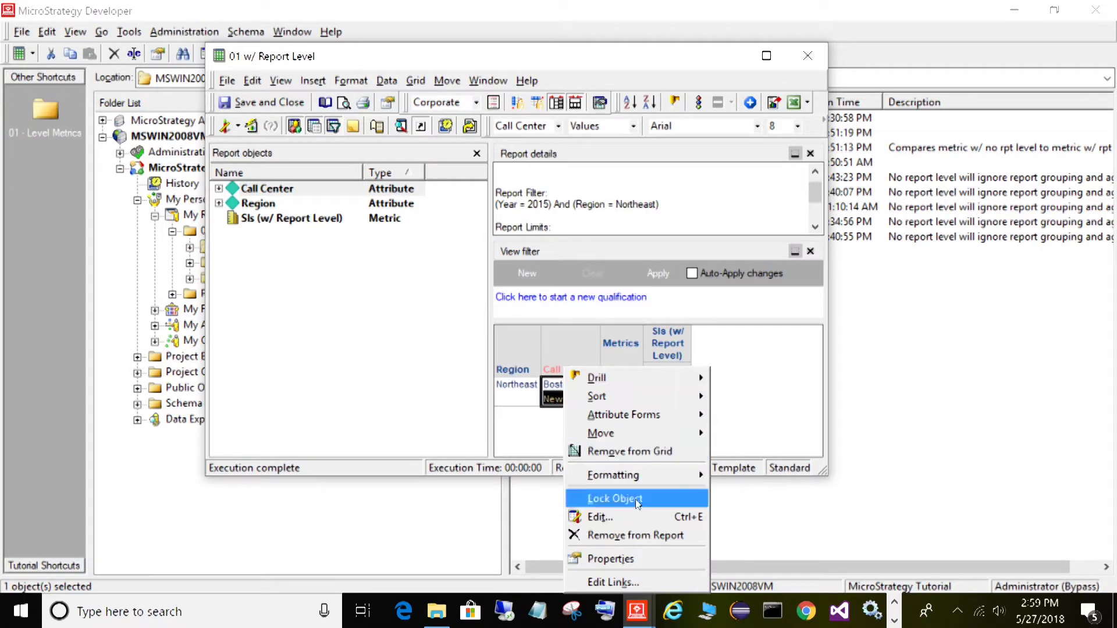
pyautogui.click(645, 451)
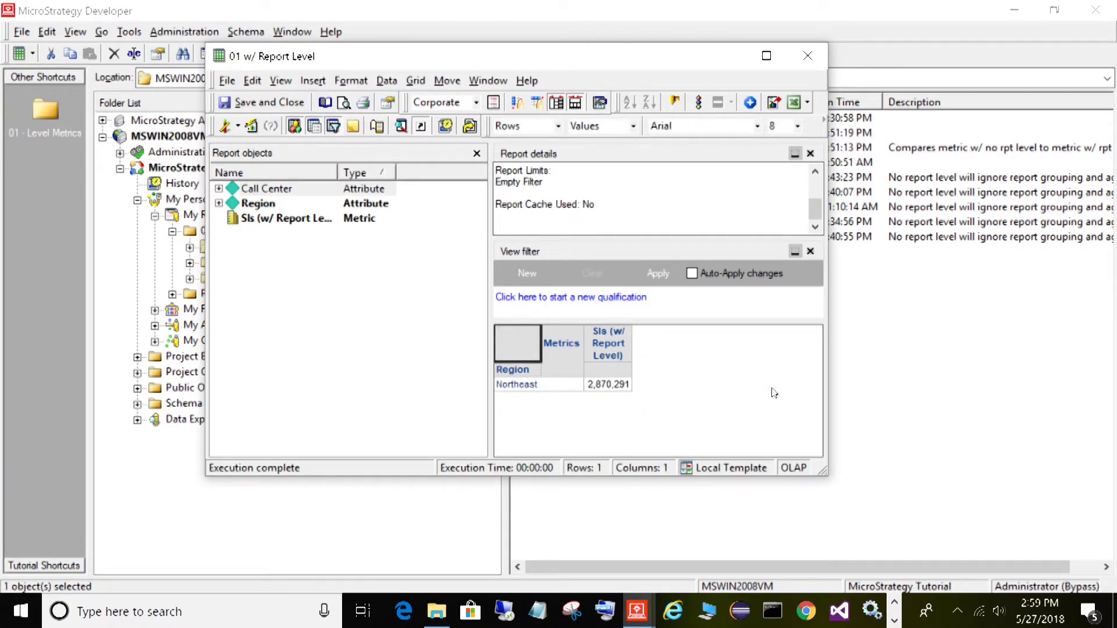
pyautogui.click(605, 389)
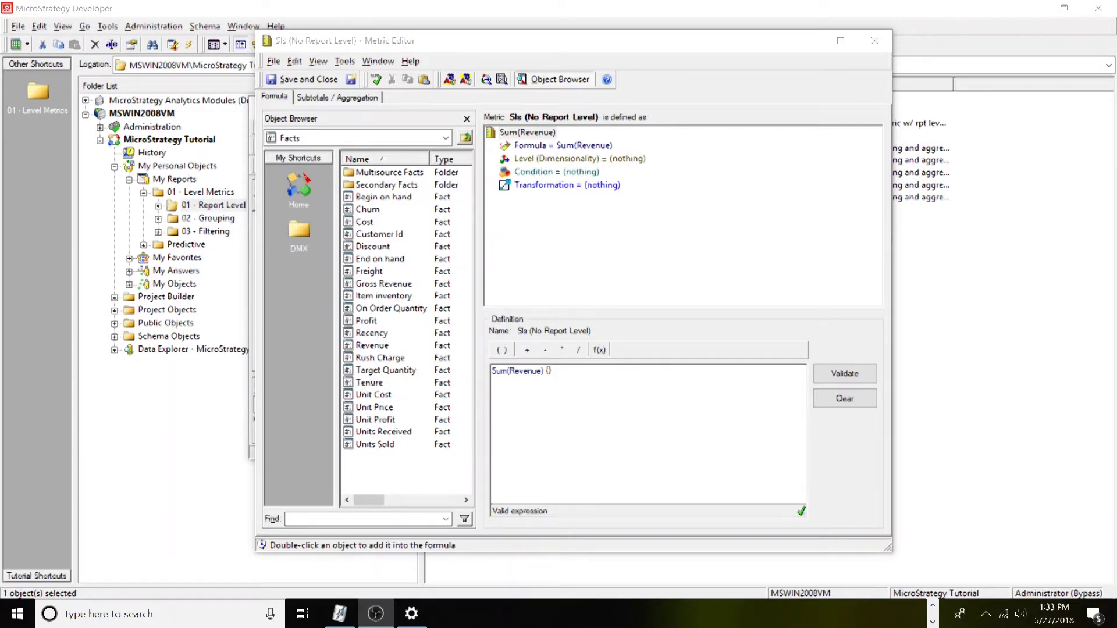
# Inspect the Level (Dimensionality) definition of the Sls (No Report Level) metric and close its editor.
pyautogui.click(580, 158)
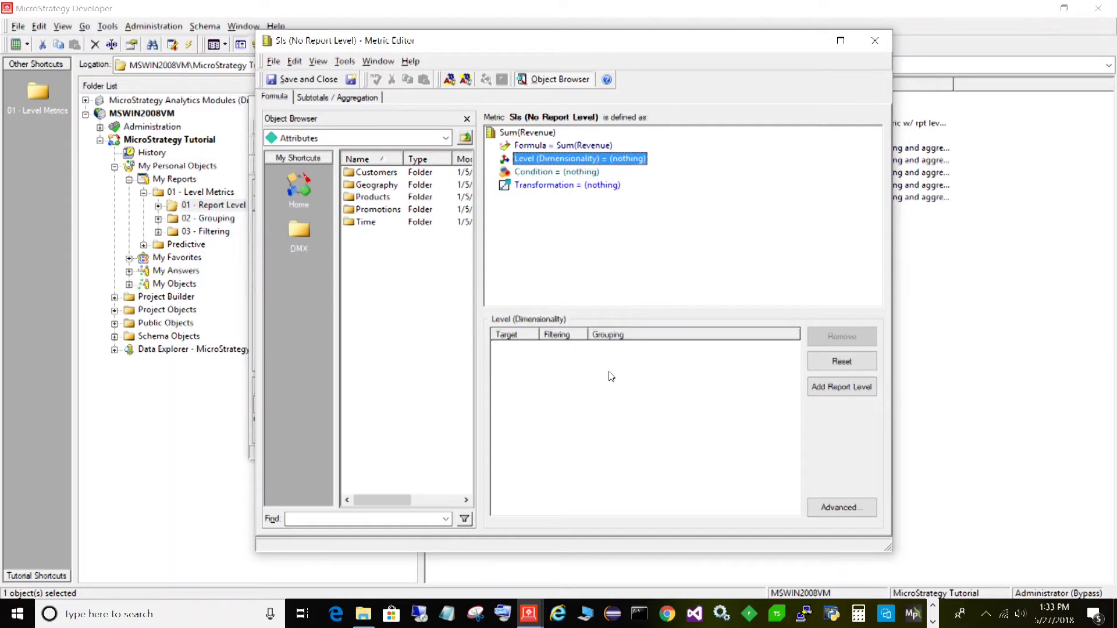
pyautogui.click(874, 41)
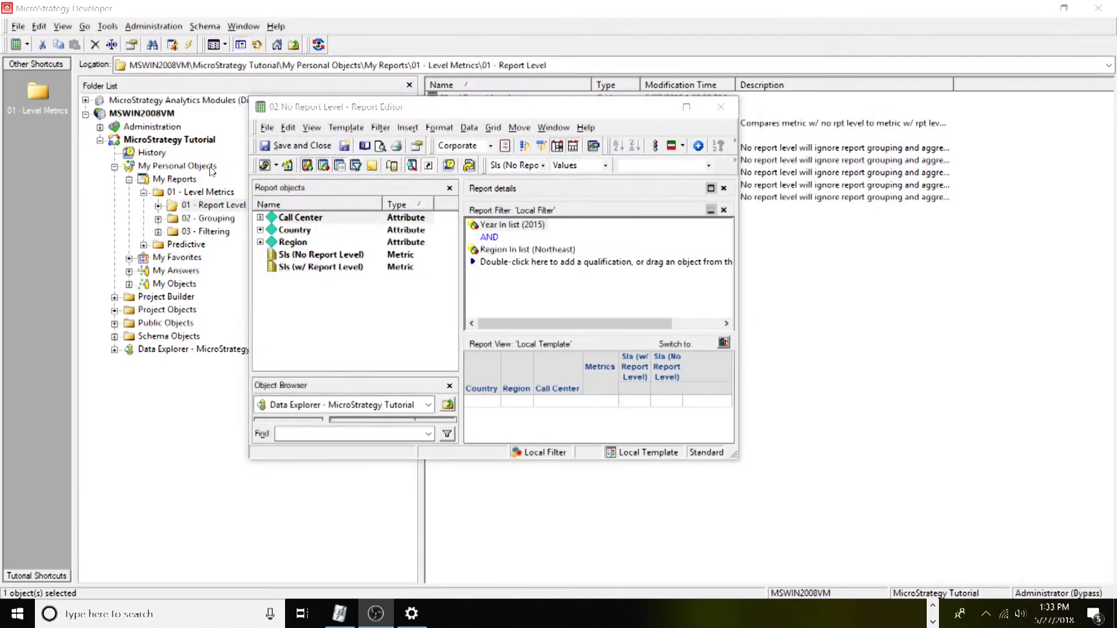
# Run the 02 No Report Level report and display its results in Grid View.
pyautogui.click(289, 166)
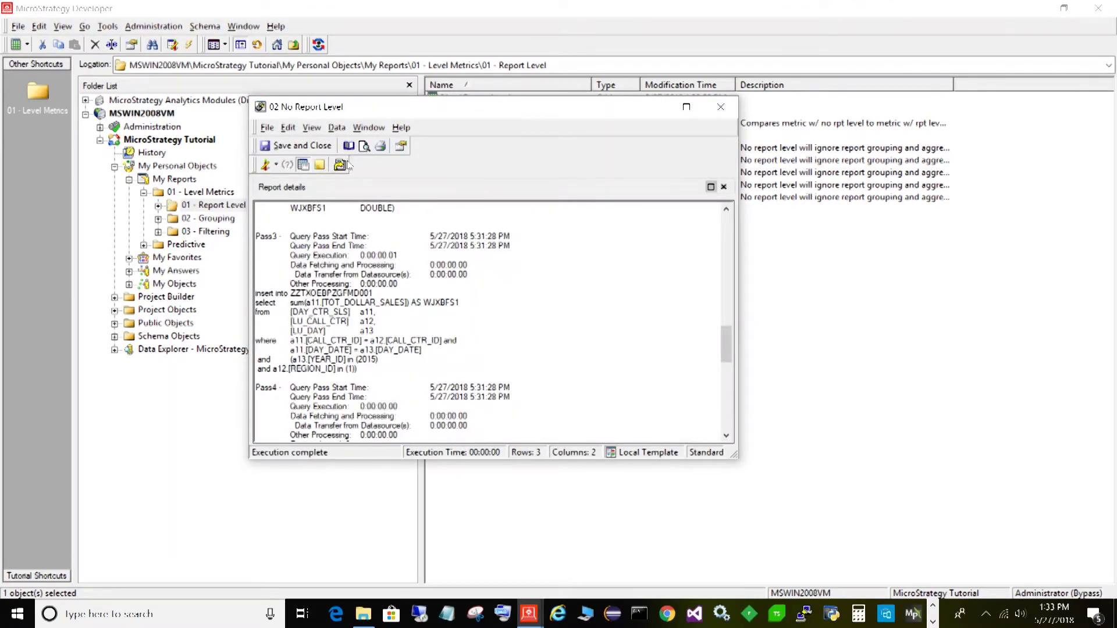
pyautogui.click(276, 165)
pyautogui.click(302, 195)
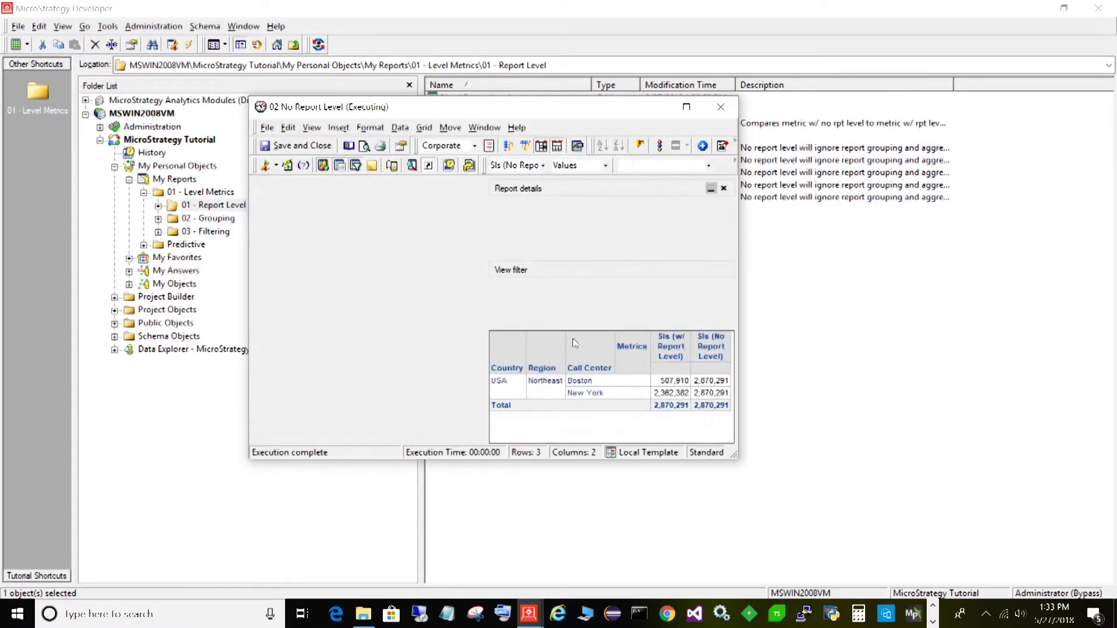
# Compare the Sls (w/ Report Level) values per call center with the Sls (No Report Level) total in the grid.
pyautogui.click(670, 349)
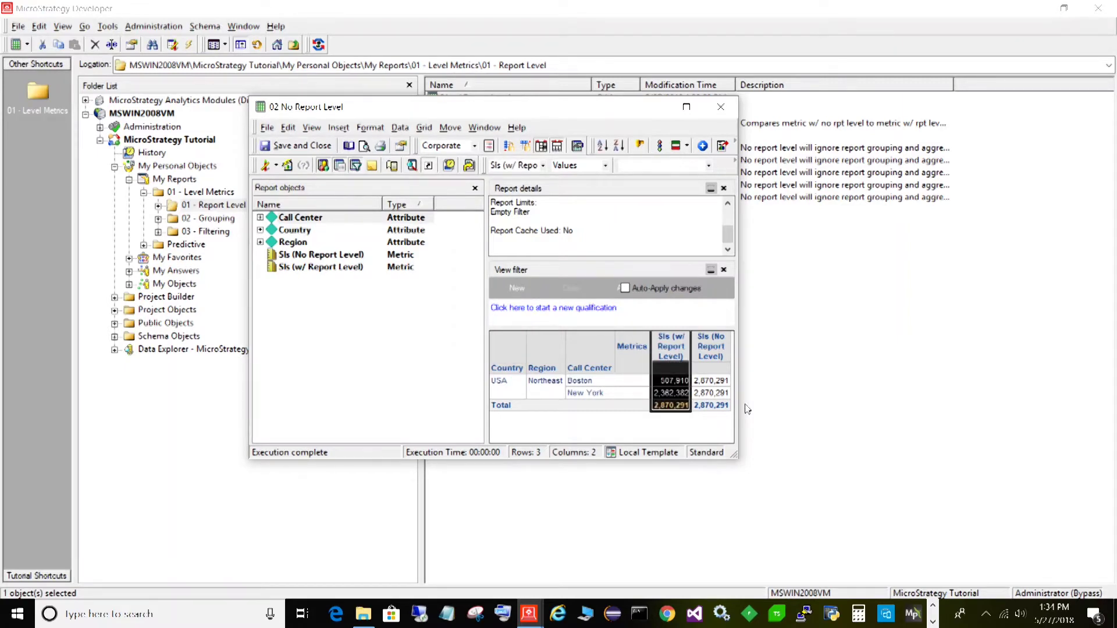
pyautogui.click(675, 383)
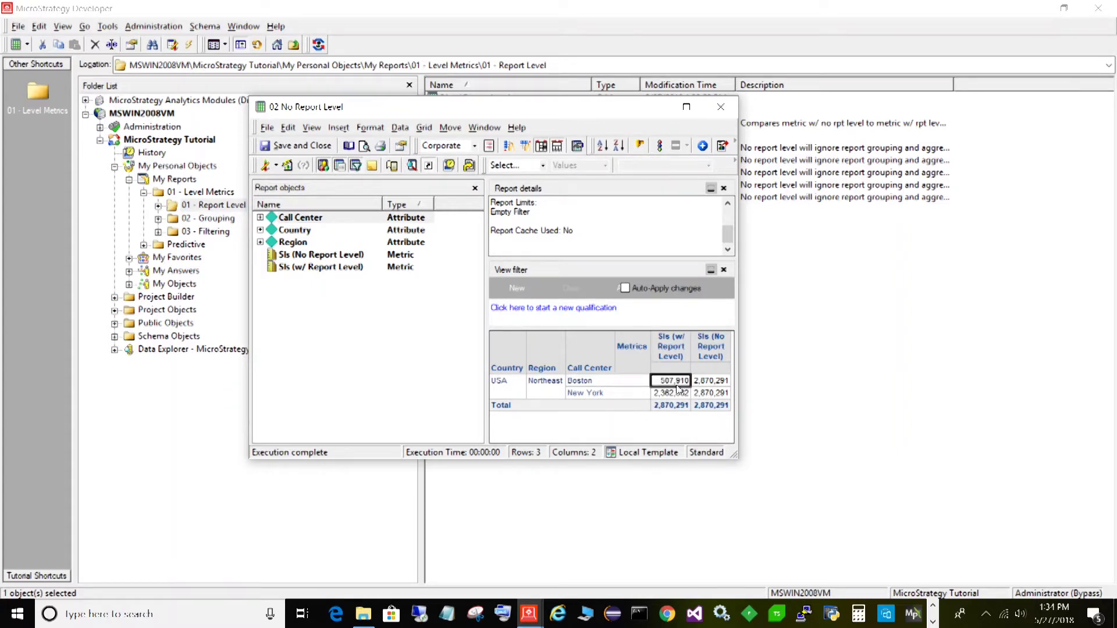
pyautogui.click(590, 384)
pyautogui.click(669, 394)
pyautogui.click(715, 405)
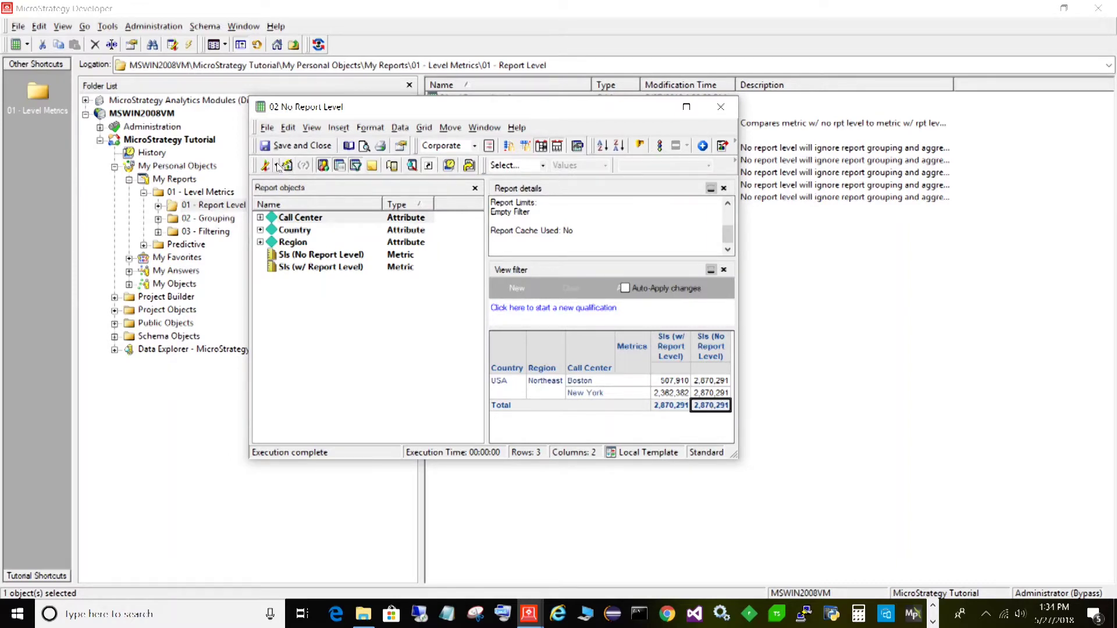
# Switch the report to SQL View and examine the Call Center selection, sales sum and group by clause in Pass1.
pyautogui.click(277, 167)
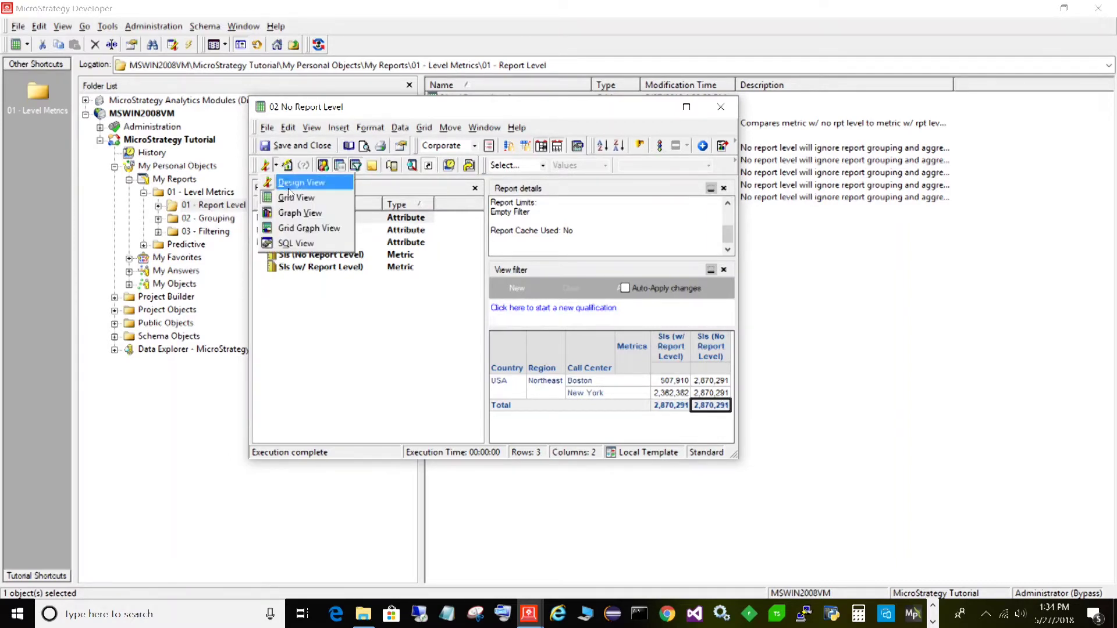
pyautogui.click(293, 244)
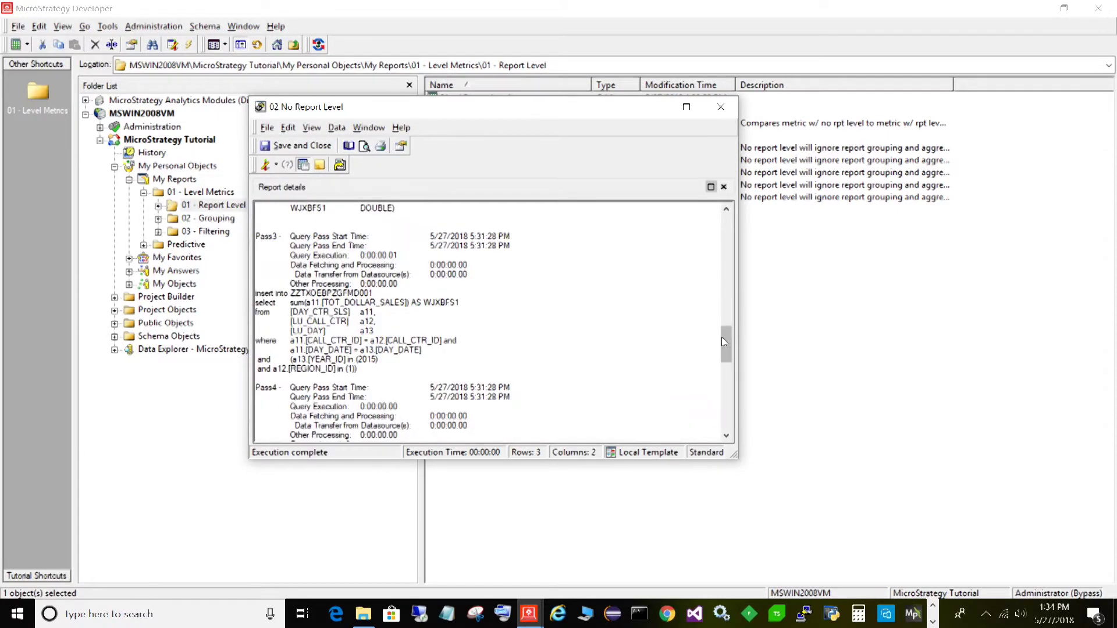
pyautogui.moveTo(722, 342); pyautogui.dragTo(722, 304)
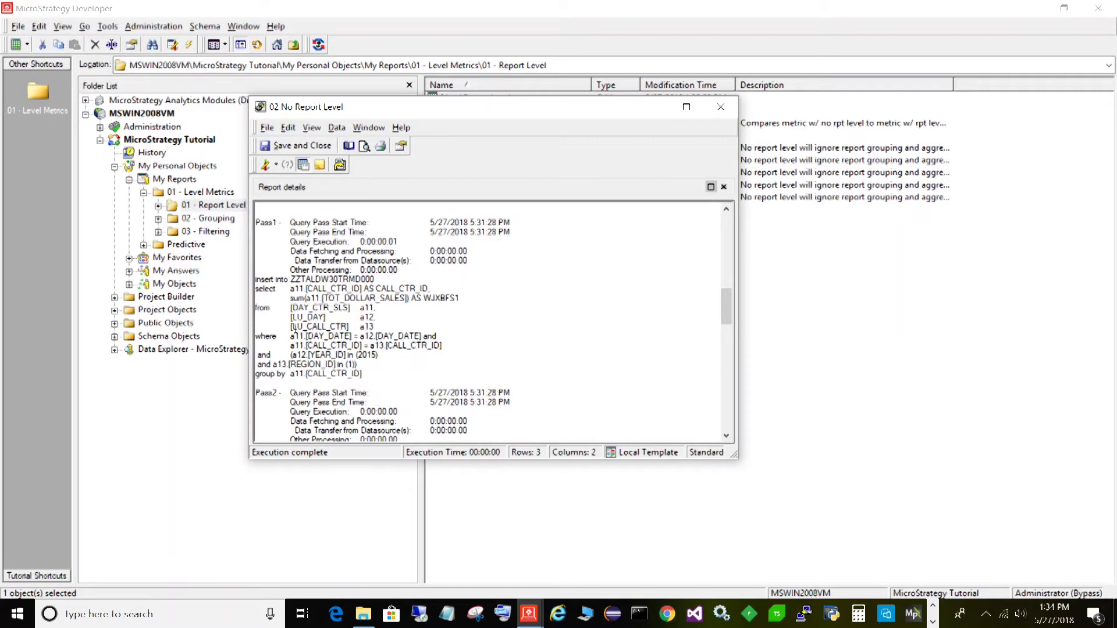
pyautogui.moveTo(290, 289); pyautogui.dragTo(363, 289)
pyautogui.moveTo(291, 373); pyautogui.dragTo(233, 371)
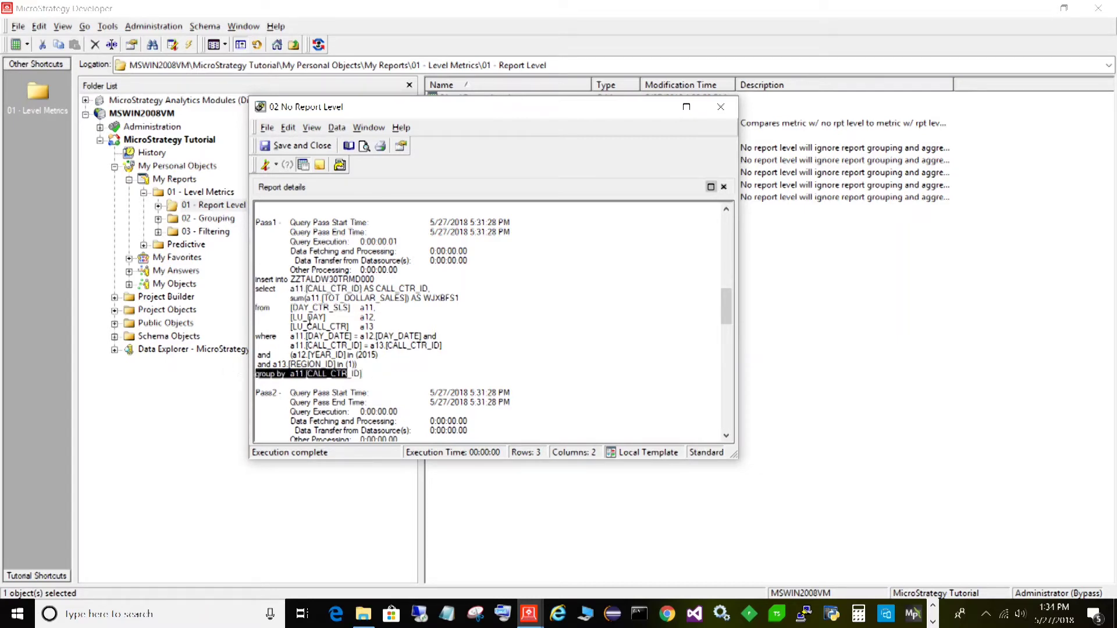
pyautogui.moveTo(291, 298); pyautogui.dragTo(464, 299)
# Examine the Pass3 SQL for the metric without report level, including its sales sum and the year and region conditions.
pyautogui.scroll(-10, 726, 311)
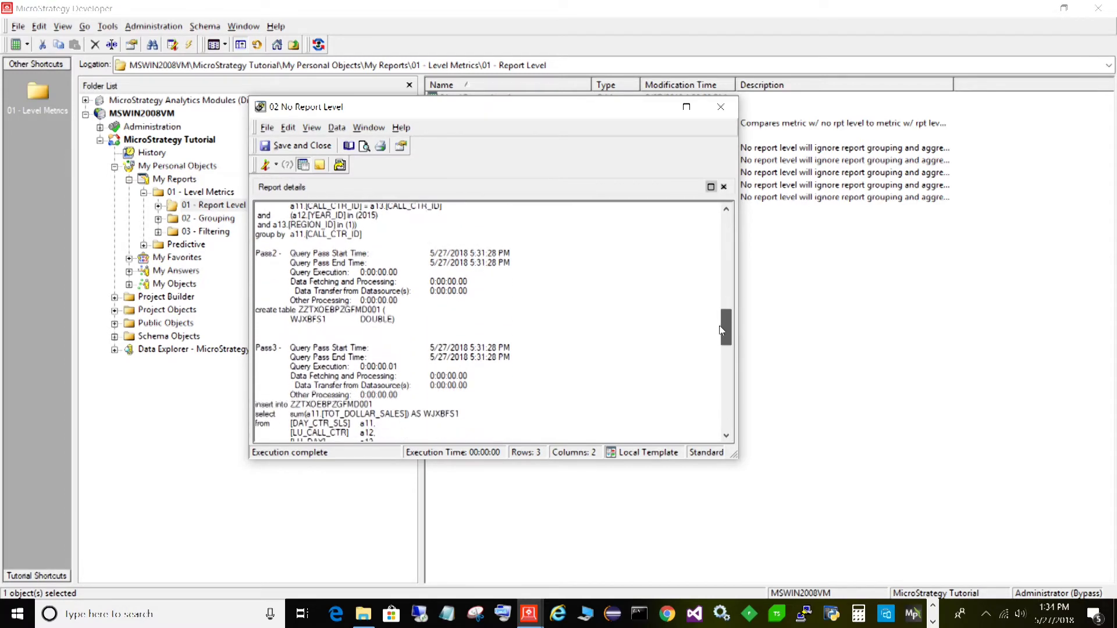
pyautogui.moveTo(374, 377); pyautogui.dragTo(248, 314)
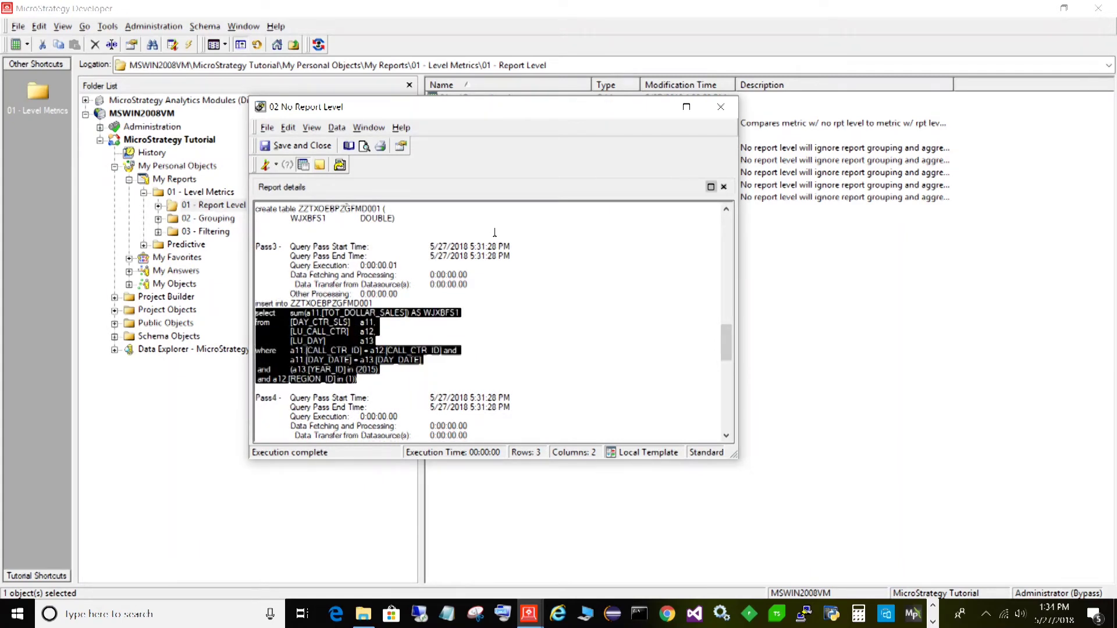
pyautogui.click(490, 345)
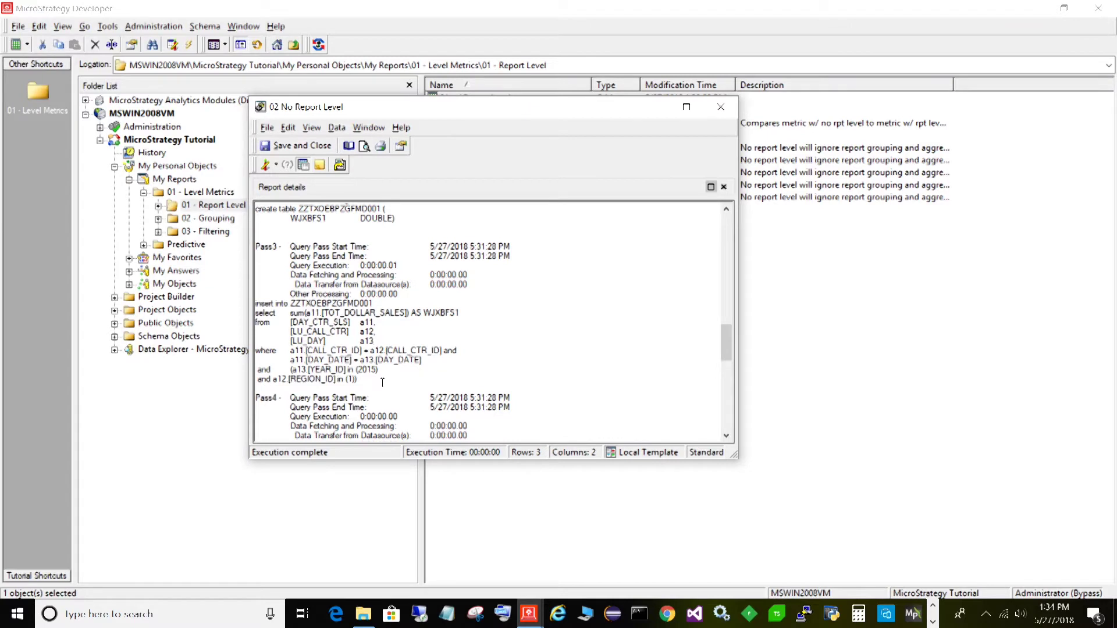
pyautogui.moveTo(382, 312); pyautogui.dragTo(477, 313)
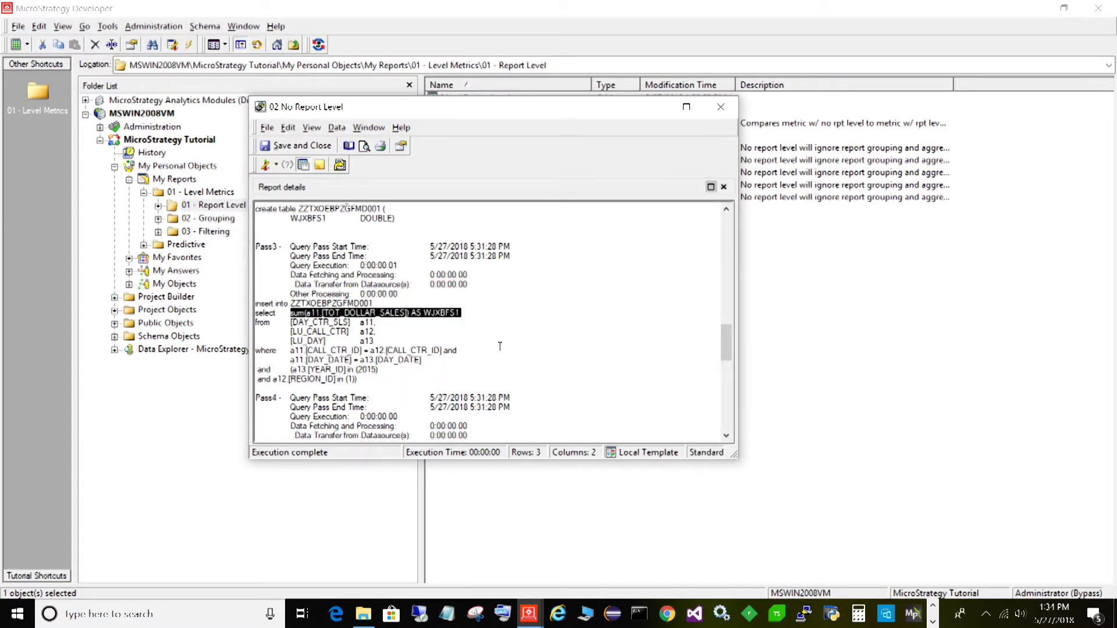
pyautogui.click(382, 379)
pyautogui.moveTo(297, 367); pyautogui.dragTo(373, 381)
pyautogui.click(413, 382)
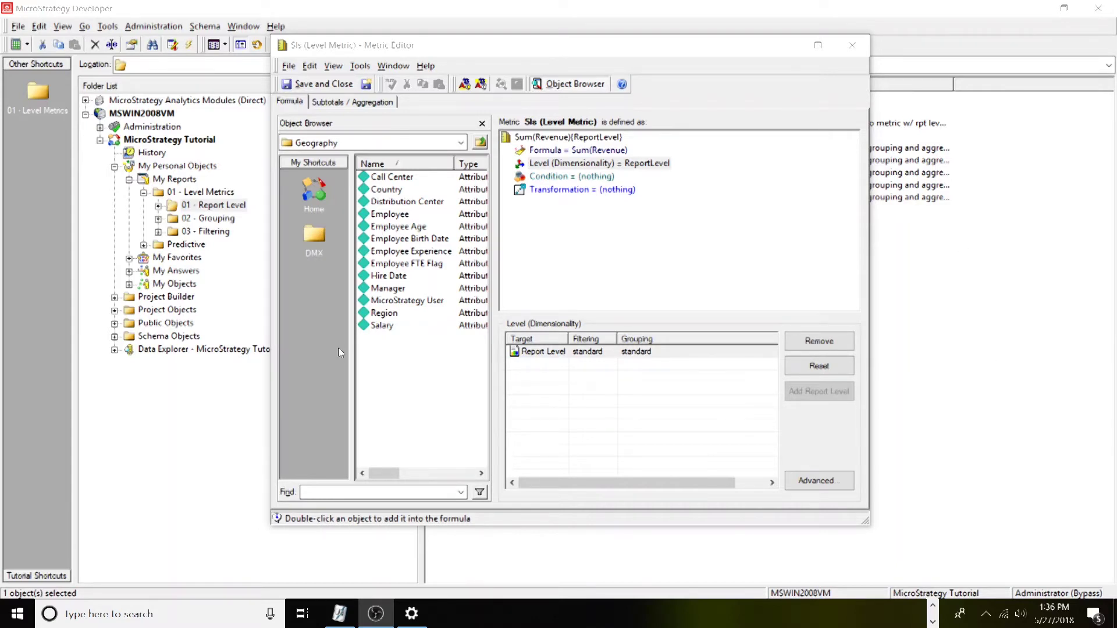
# Add Region as a target with standard filtering and grouping to the Sls (Level Metric) metric, and save and close it.
pyautogui.click(384, 313)
pyautogui.moveTo(434, 328); pyautogui.dragTo(547, 378)
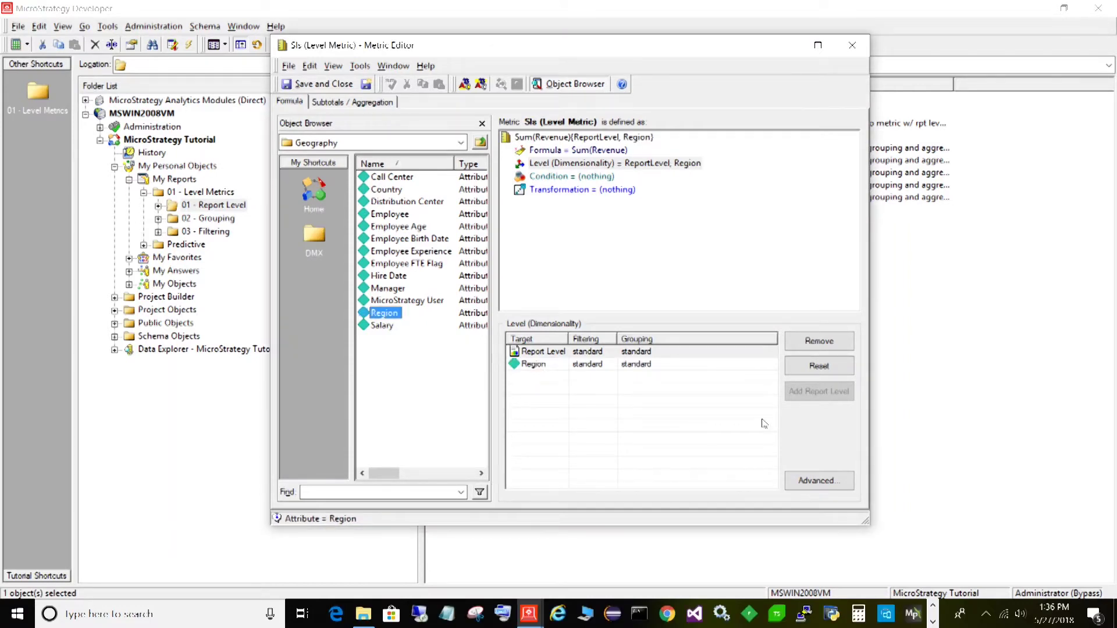
pyautogui.click(602, 366)
pyautogui.click(649, 366)
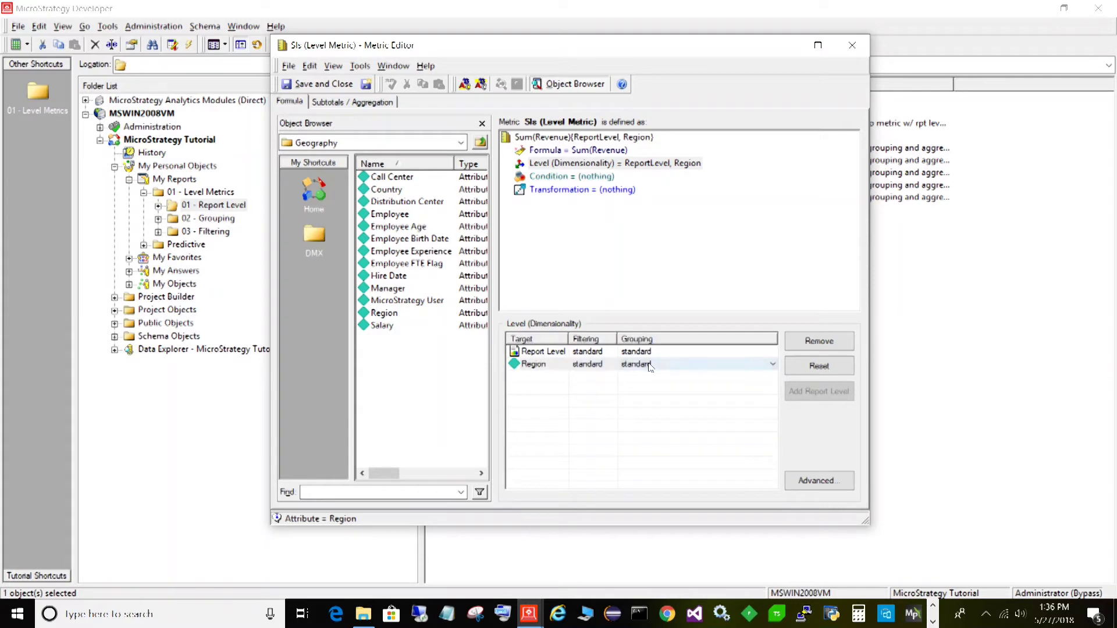
pyautogui.click(666, 395)
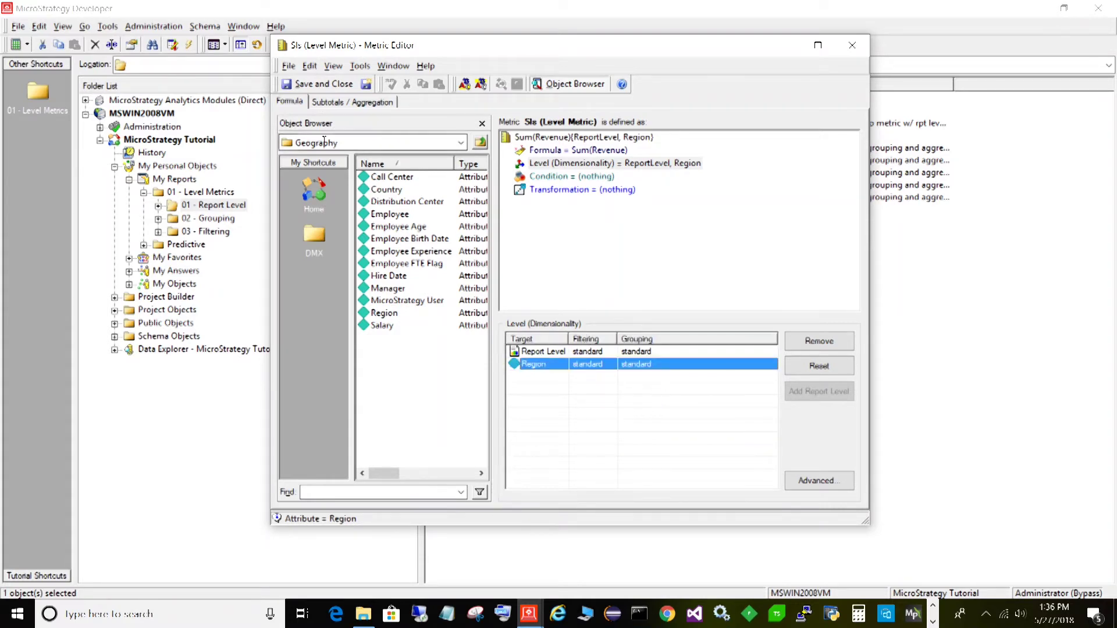
pyautogui.click(323, 87)
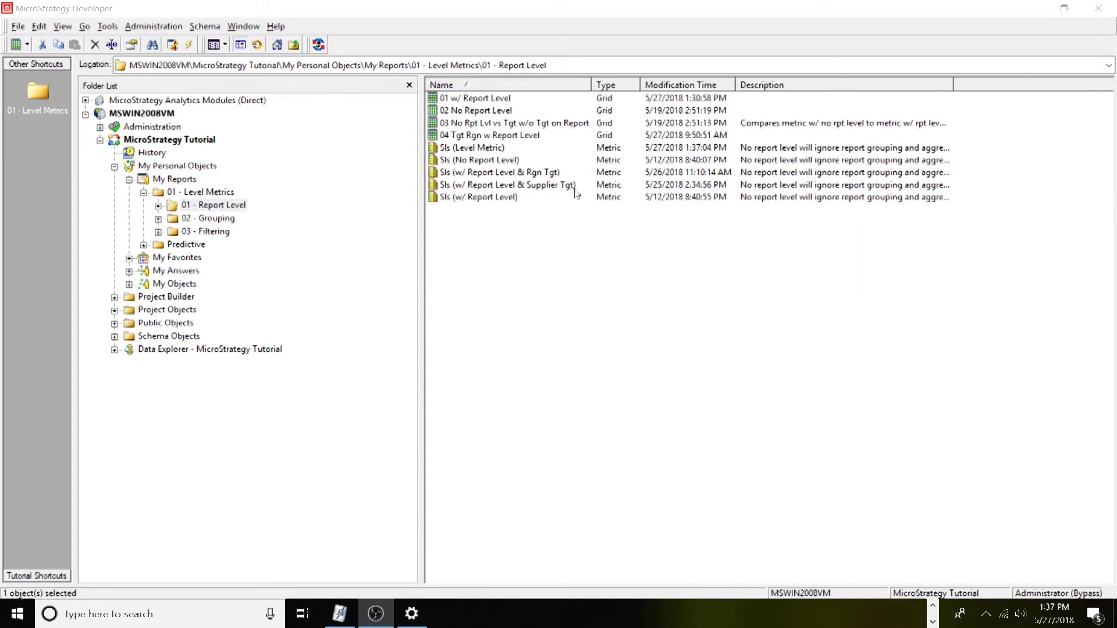
# Run the 04 Tgt Rgn w Report Level report and examine the Sls (w/ Report Level) values for the Mid-Atlantic call centers.
pyautogui.rightClick(471, 136)
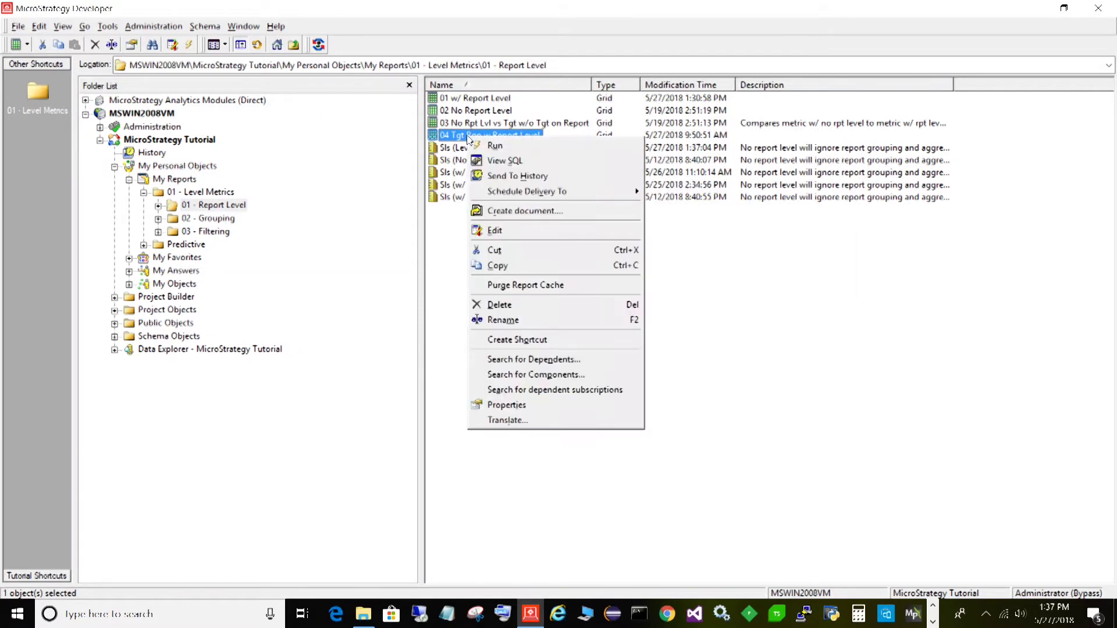
pyautogui.click(483, 146)
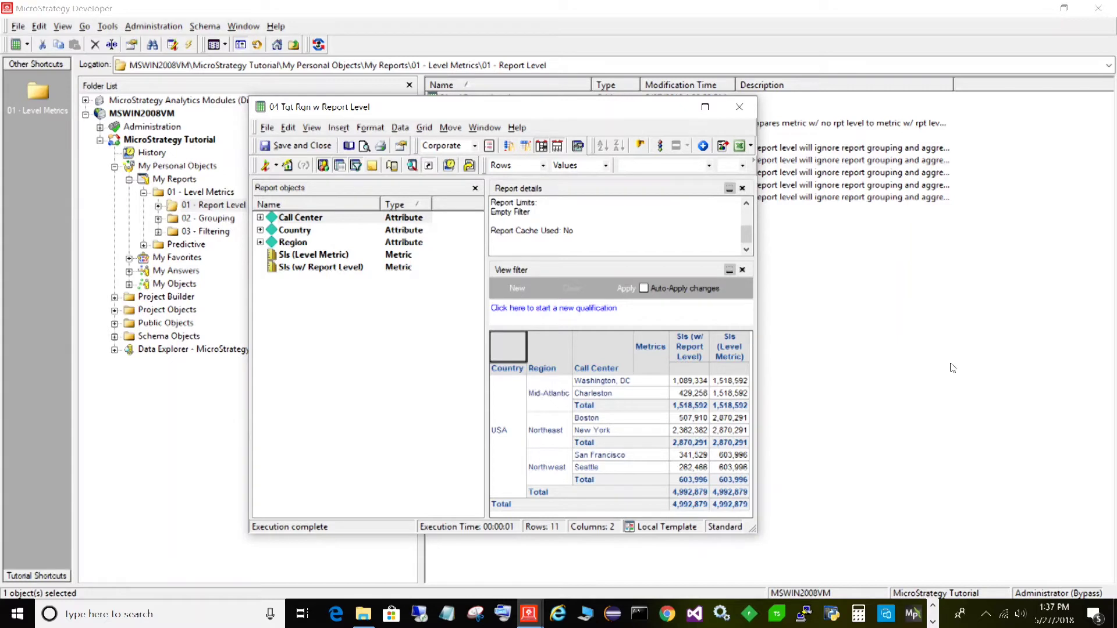
pyautogui.click(687, 351)
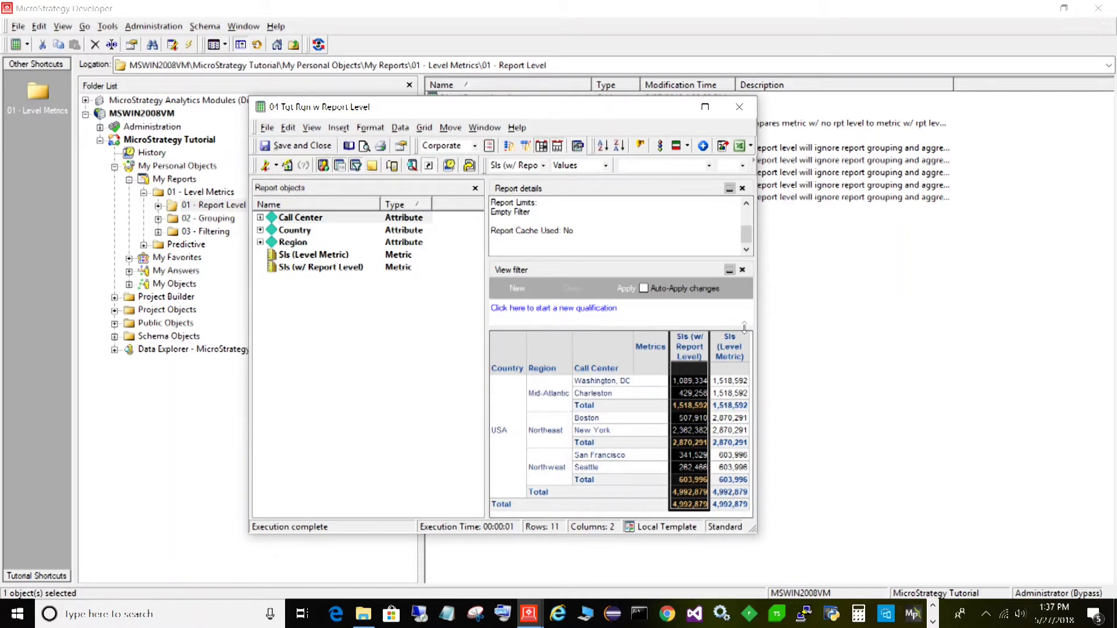
pyautogui.click(689, 384)
pyautogui.click(689, 393)
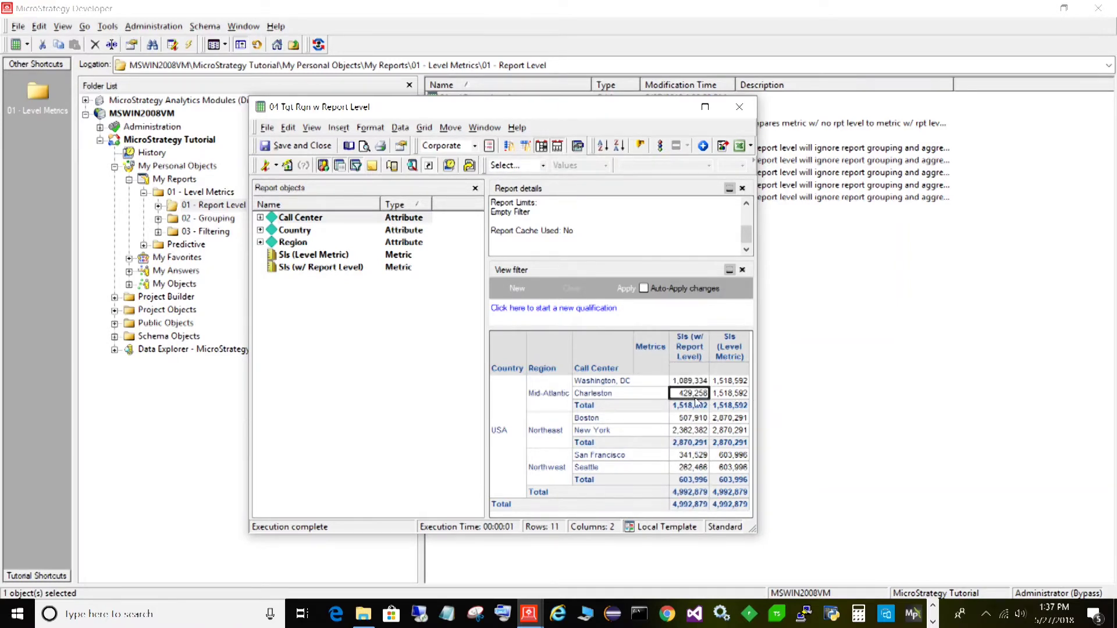
pyautogui.click(689, 381)
pyautogui.click(690, 394)
# Examine the report filter on year and region in the report details alongside the Sls (Level Metric) column.
pyautogui.moveTo(750, 234); pyautogui.dragTo(753, 205)
pyautogui.moveTo(711, 240); pyautogui.dragTo(669, 240)
pyautogui.click(491, 249)
pyautogui.hotkey('shift', 'Up')
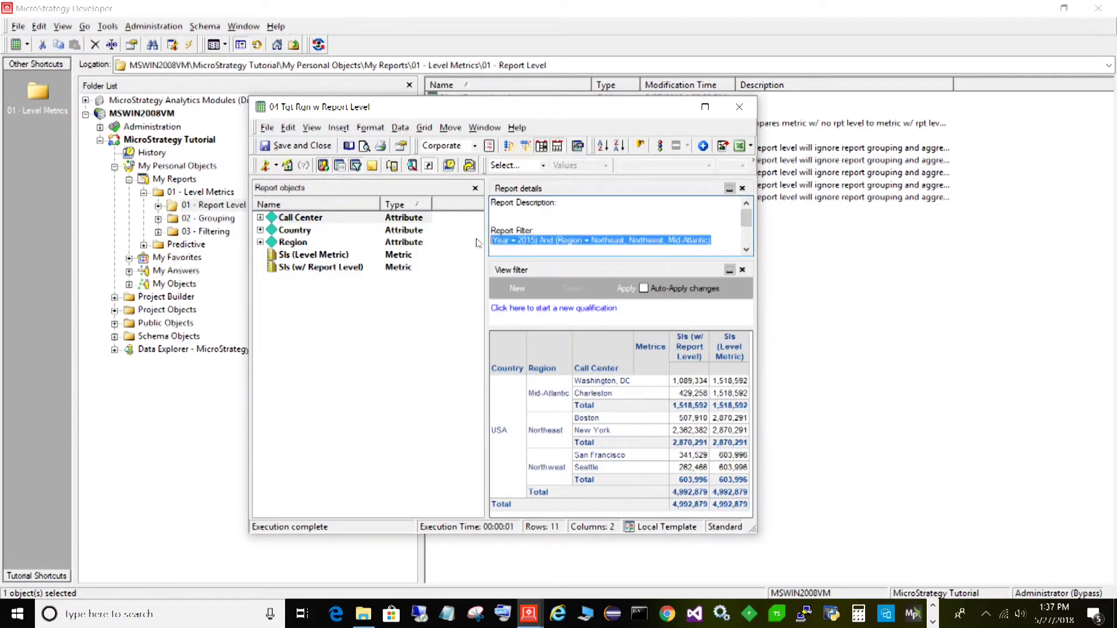
pyautogui.click(739, 349)
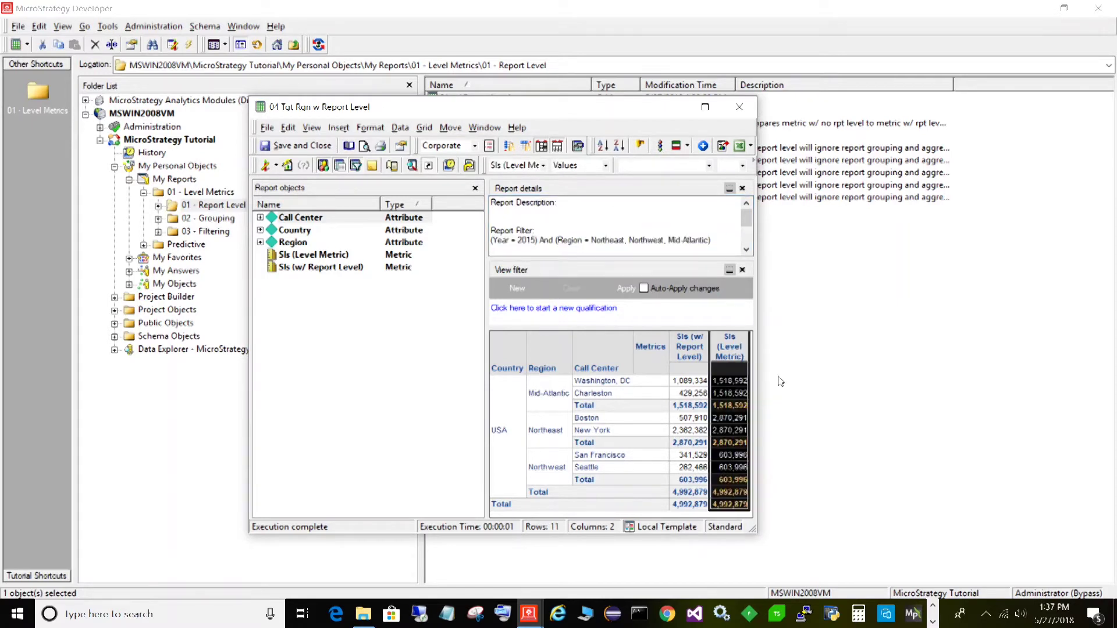
pyautogui.click(742, 383)
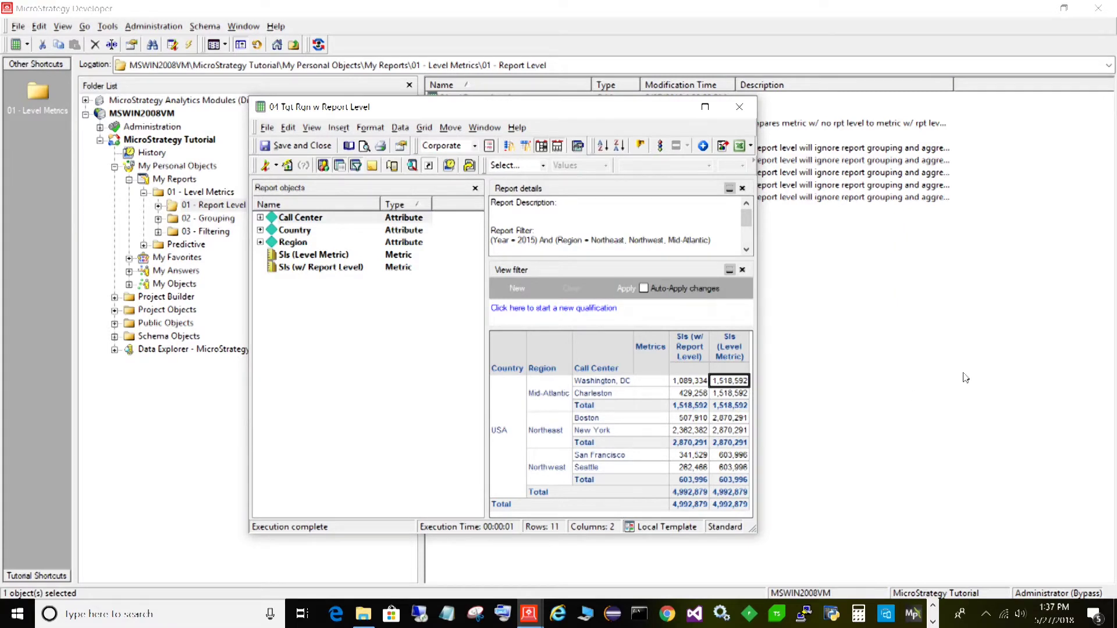
pyautogui.moveTo(712, 240); pyautogui.dragTo(489, 243)
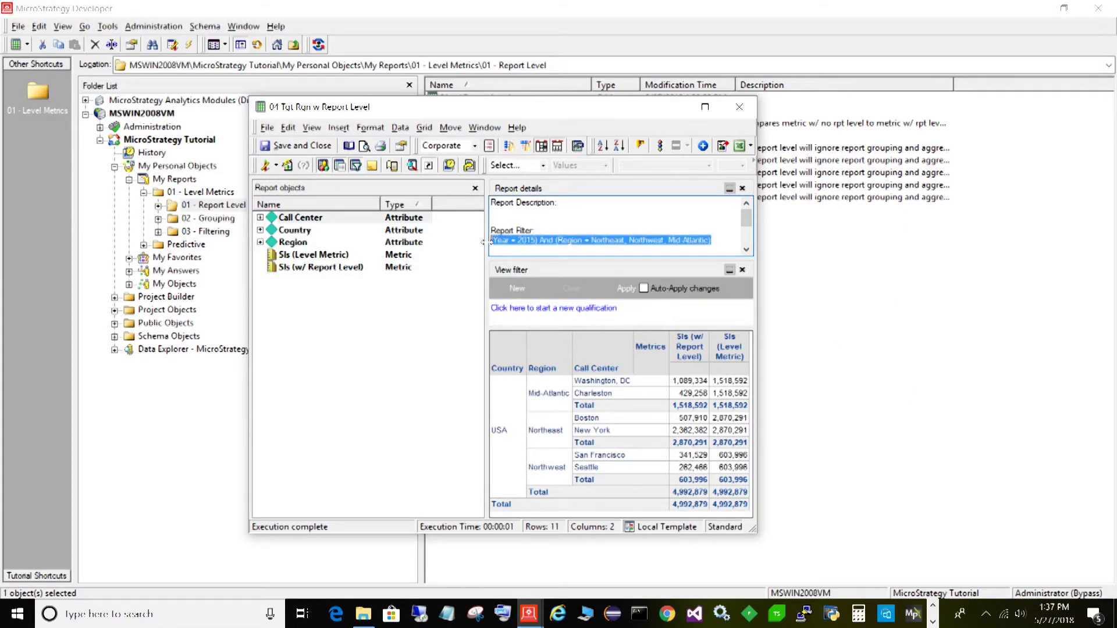
pyautogui.click(740, 384)
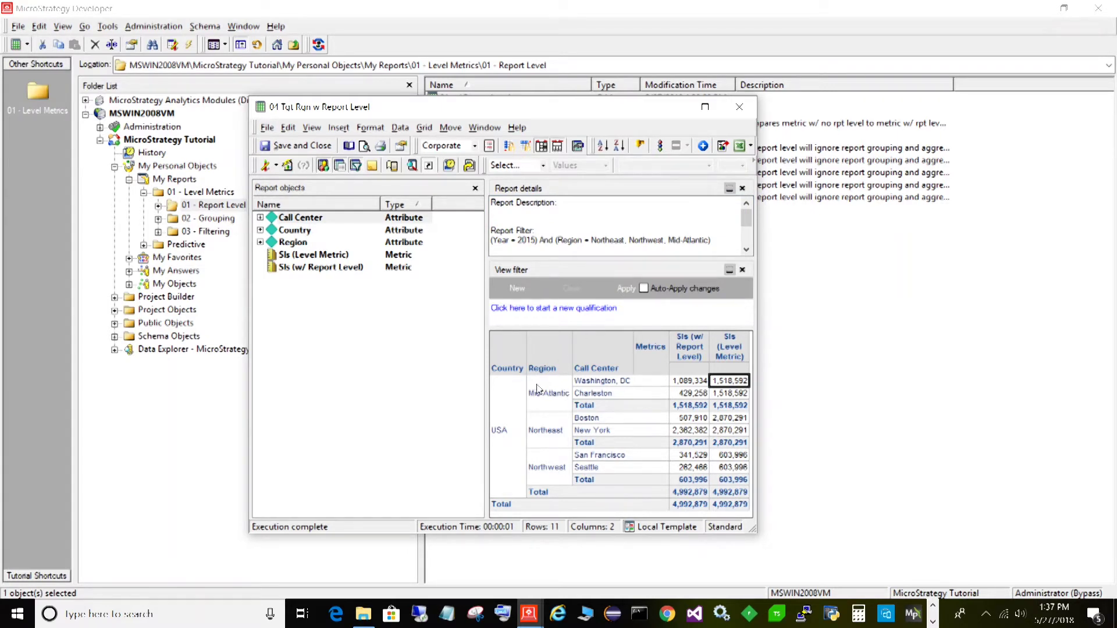
# Compare the Sls (Level Metric) values of the Mid-Atlantic call centers with that region's total.
pyautogui.click(738, 403)
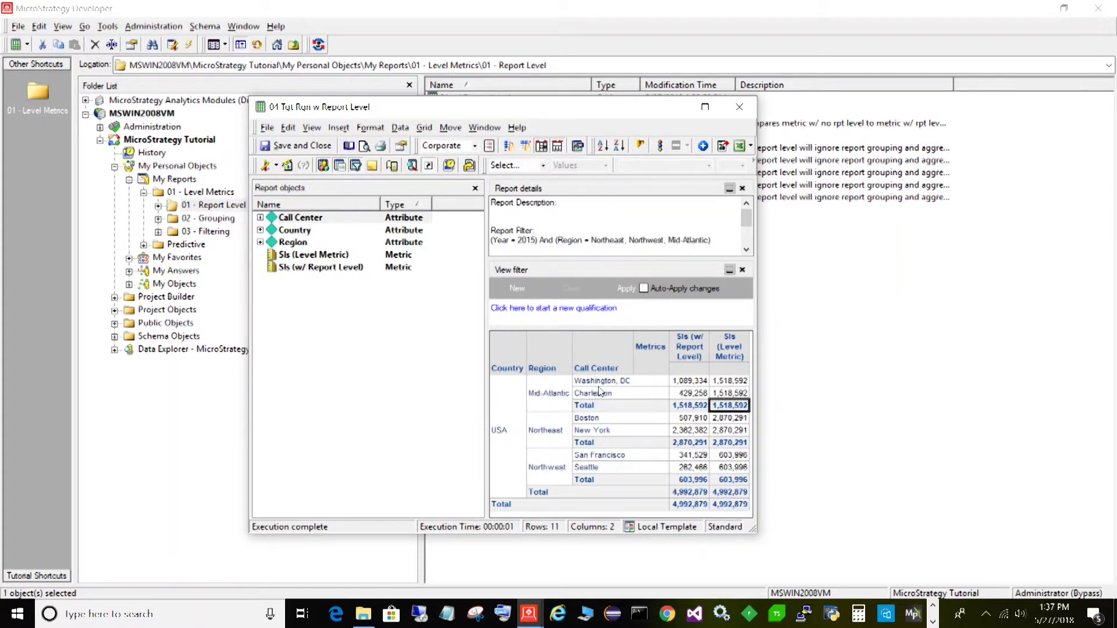
pyautogui.click(551, 393)
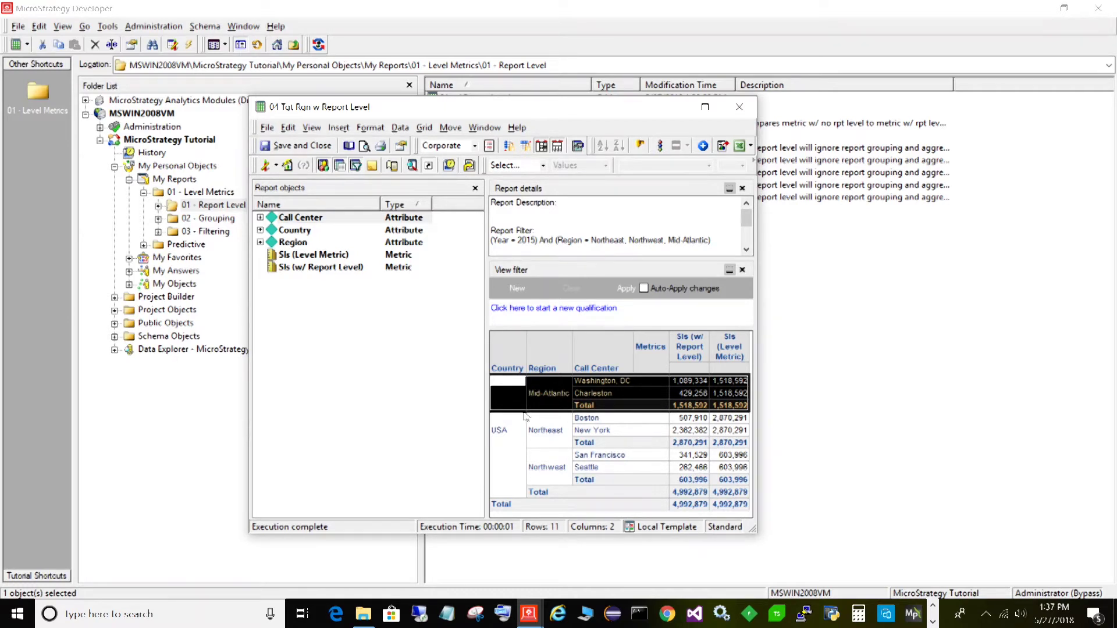
pyautogui.click(732, 383)
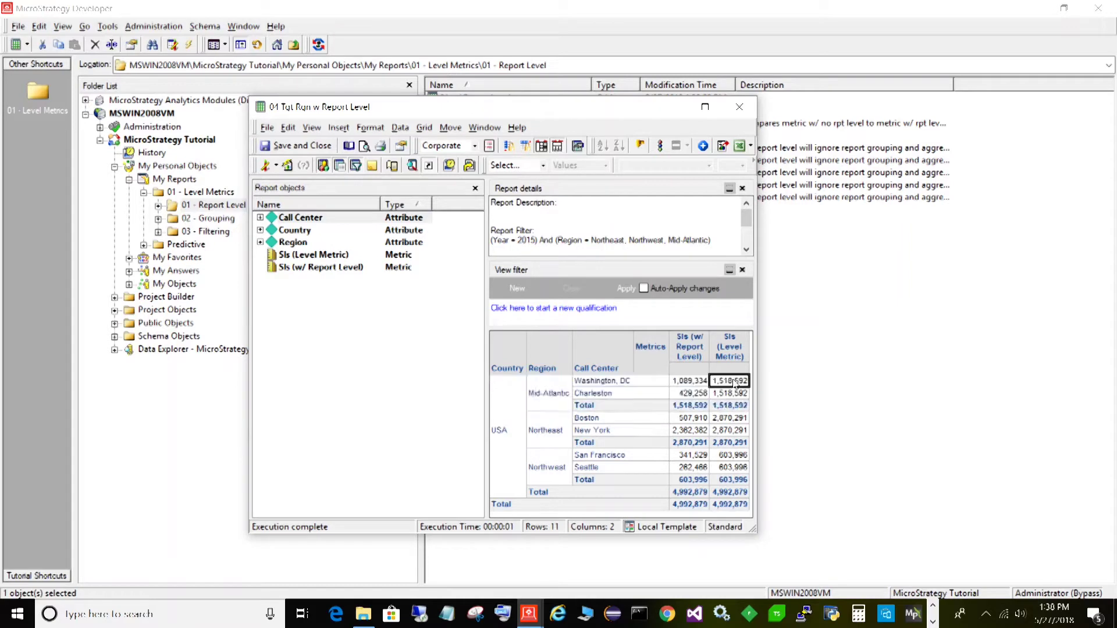
pyautogui.click(731, 394)
pyautogui.click(732, 406)
# Compare the Sls (Level Metric) values of the Northeast and Northwest call centers with their region totals.
pyautogui.click(736, 421)
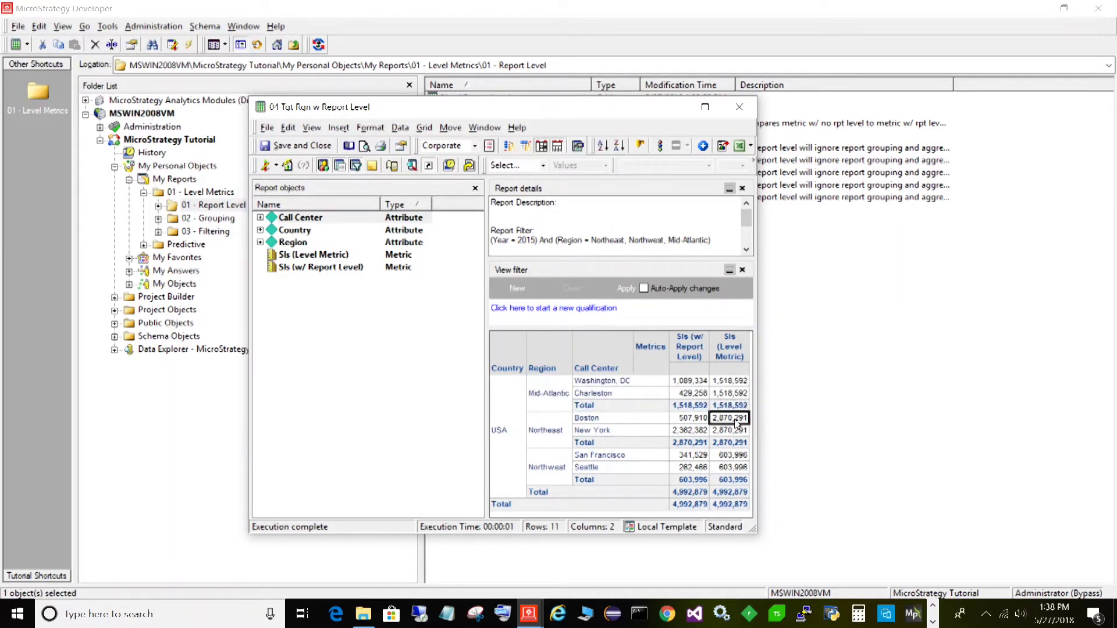
pyautogui.click(545, 431)
pyautogui.click(728, 430)
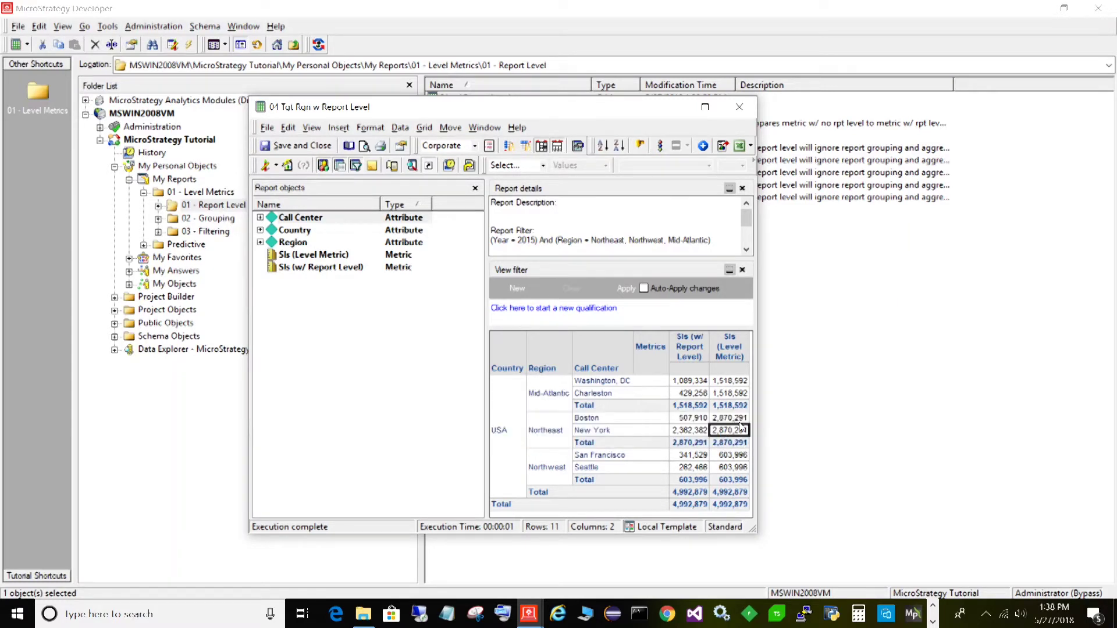
pyautogui.click(736, 419)
pyautogui.click(746, 434)
pyautogui.click(543, 468)
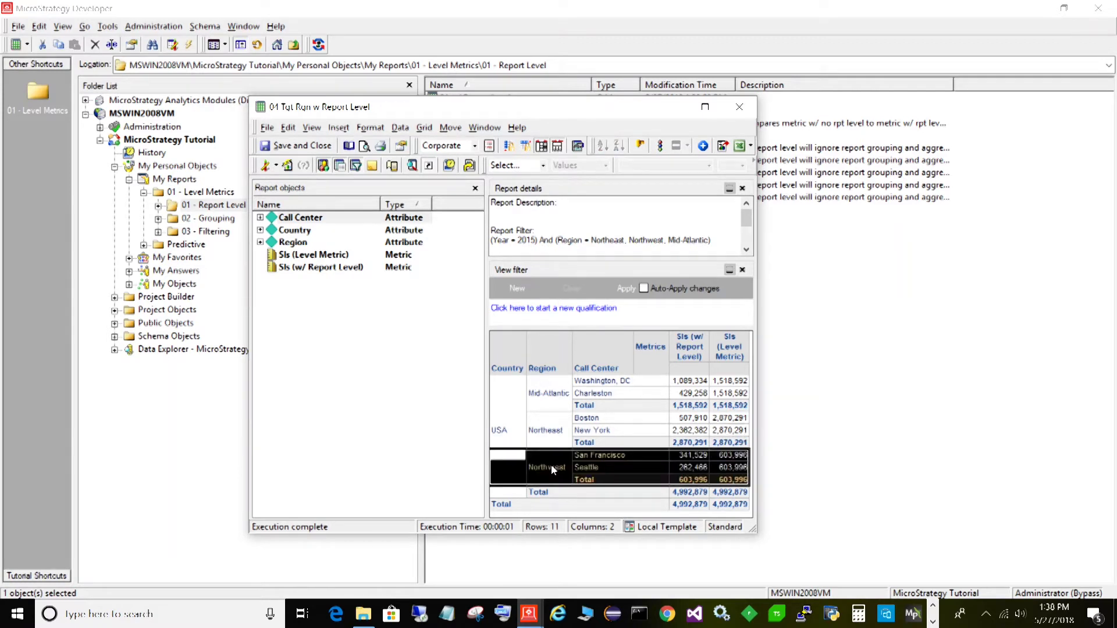
pyautogui.click(732, 469)
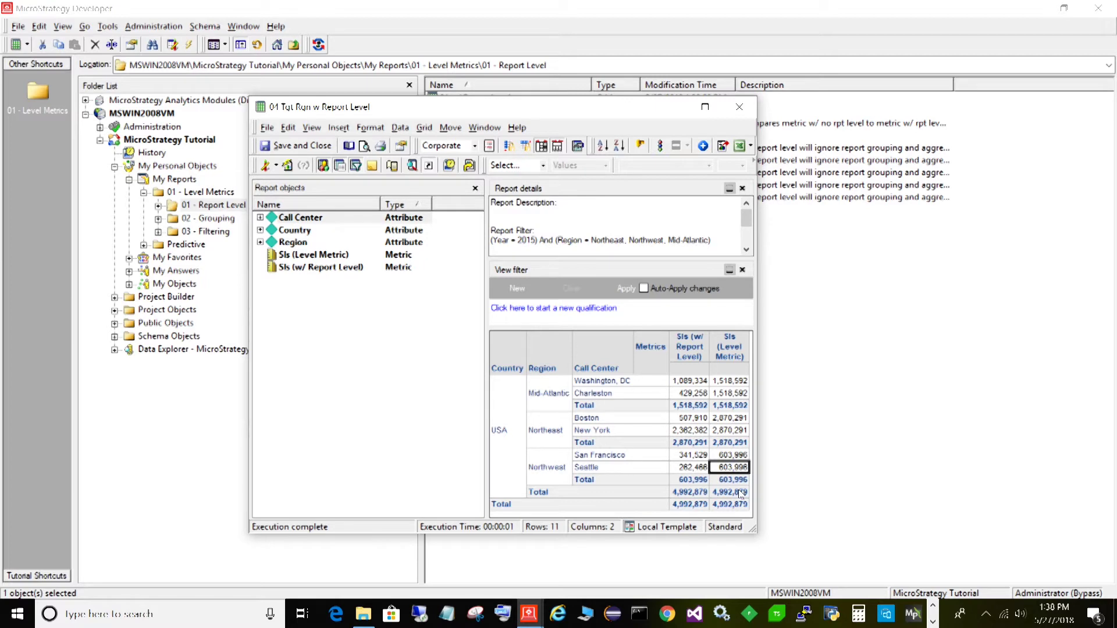
pyautogui.click(736, 481)
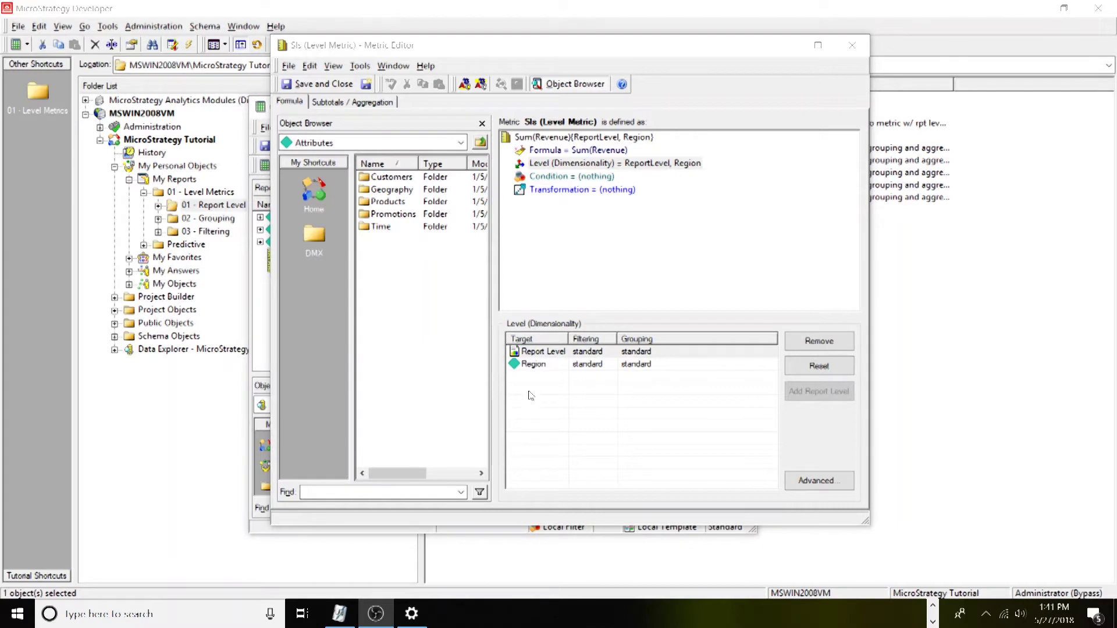
# Replace the Region target with the Supplier attribute from Products in the Sls (Level Metric) metric, and save and close it.
pyautogui.click(530, 365)
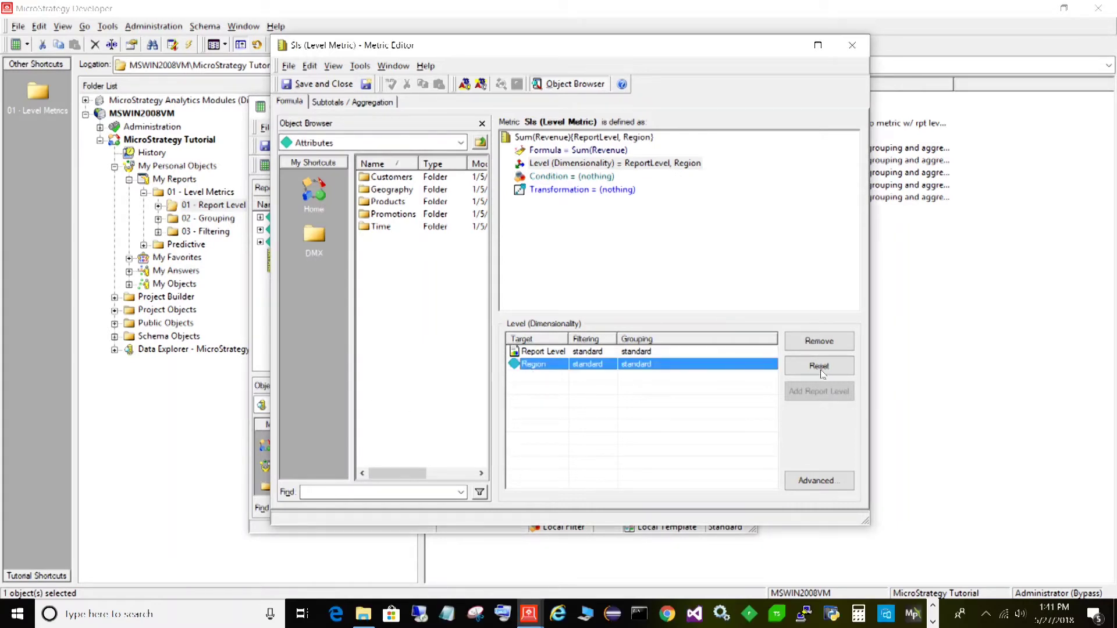
pyautogui.click(820, 342)
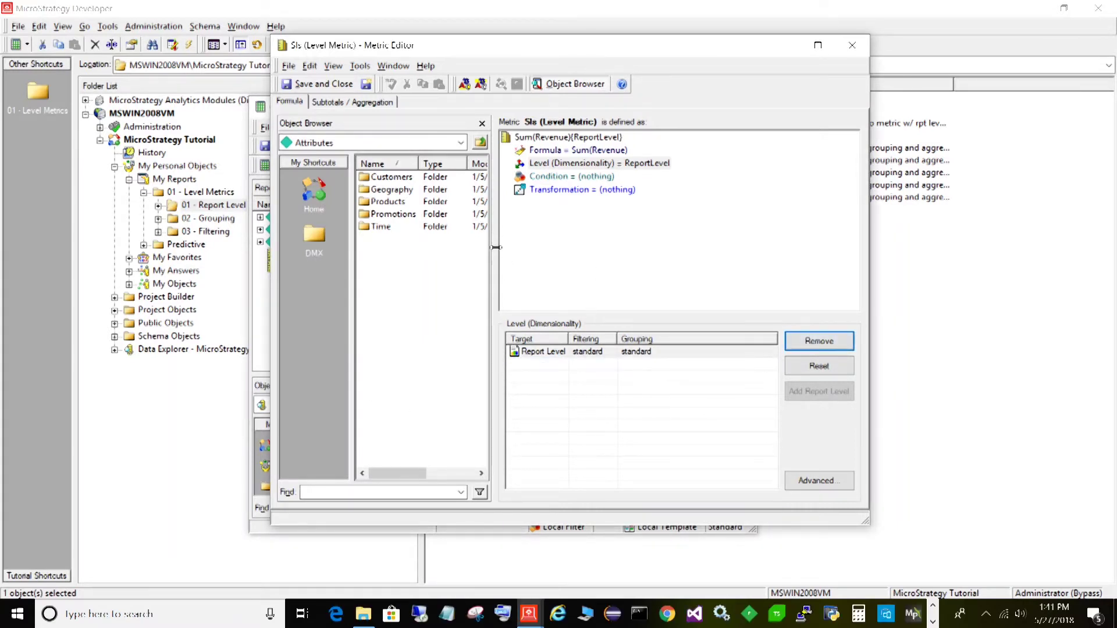
pyautogui.click(387, 190)
pyautogui.doubleClick(388, 191)
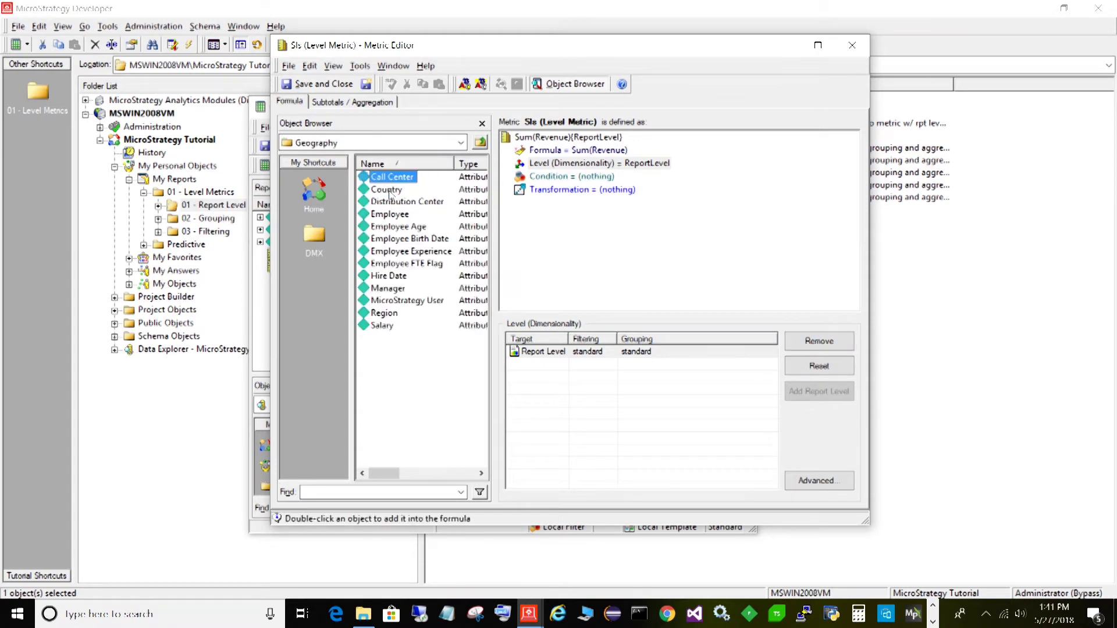
pyautogui.click(480, 143)
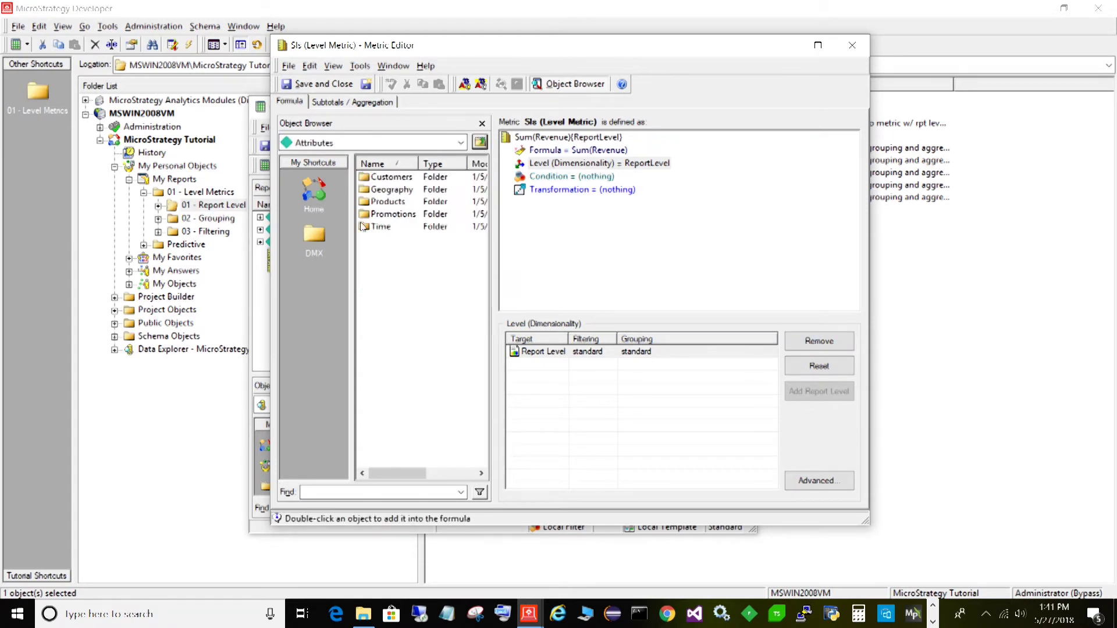
pyautogui.click(386, 219)
pyautogui.doubleClick(389, 201)
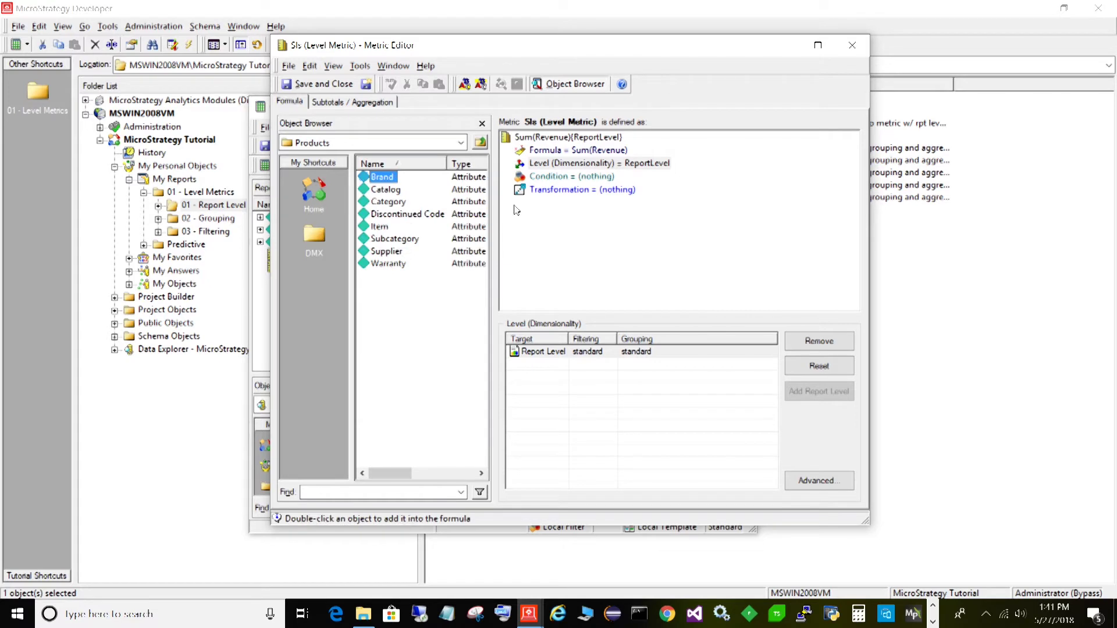
pyautogui.moveTo(386, 251); pyautogui.dragTo(554, 388)
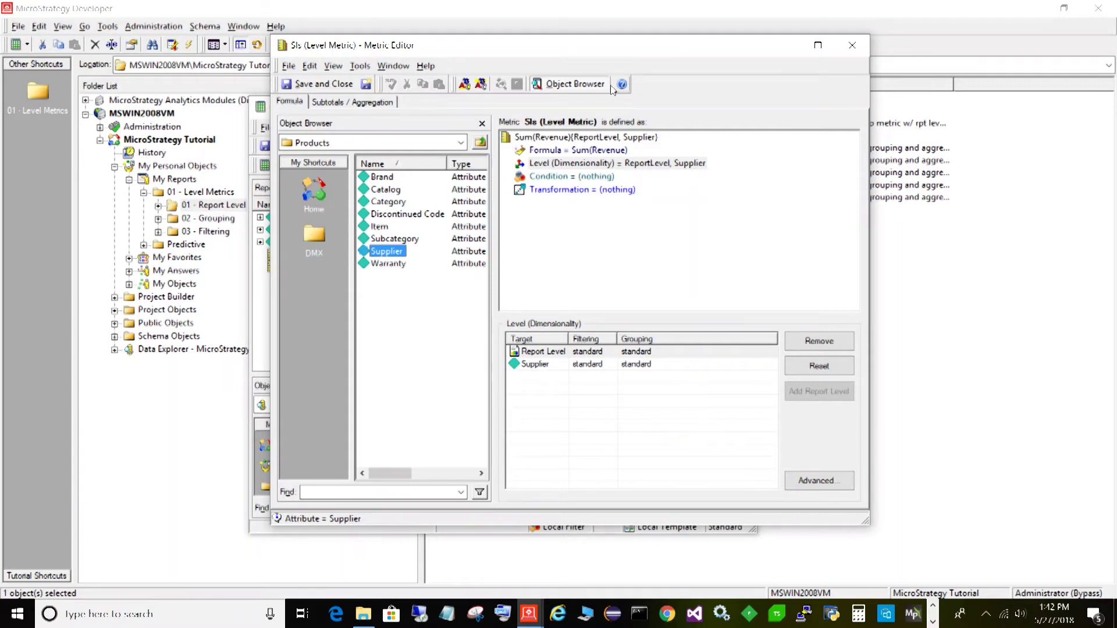
pyautogui.click(322, 83)
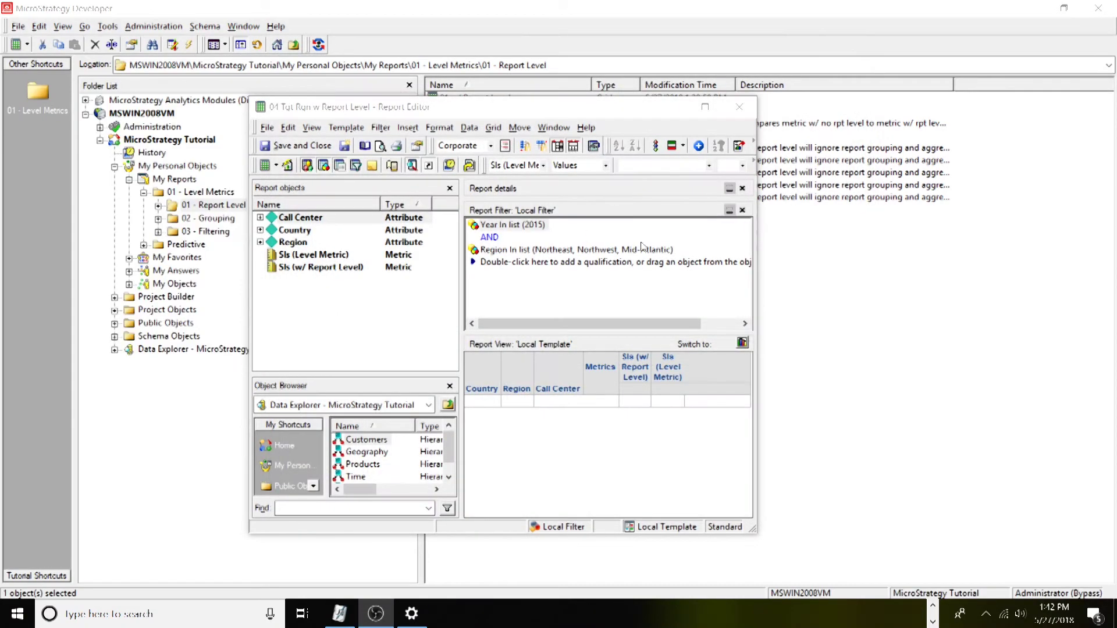
# Close the report editor, rerun the 04 Tgt Rgn w Report Level report and examine its two sales metric columns.
pyautogui.click(740, 108)
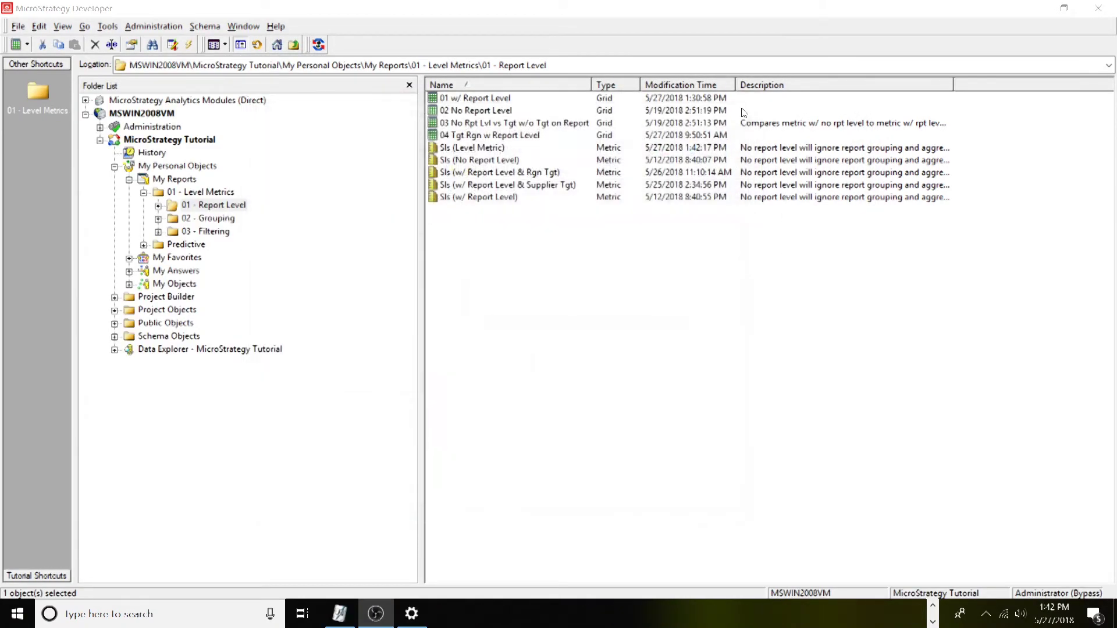
pyautogui.rightClick(465, 137)
pyautogui.click(492, 143)
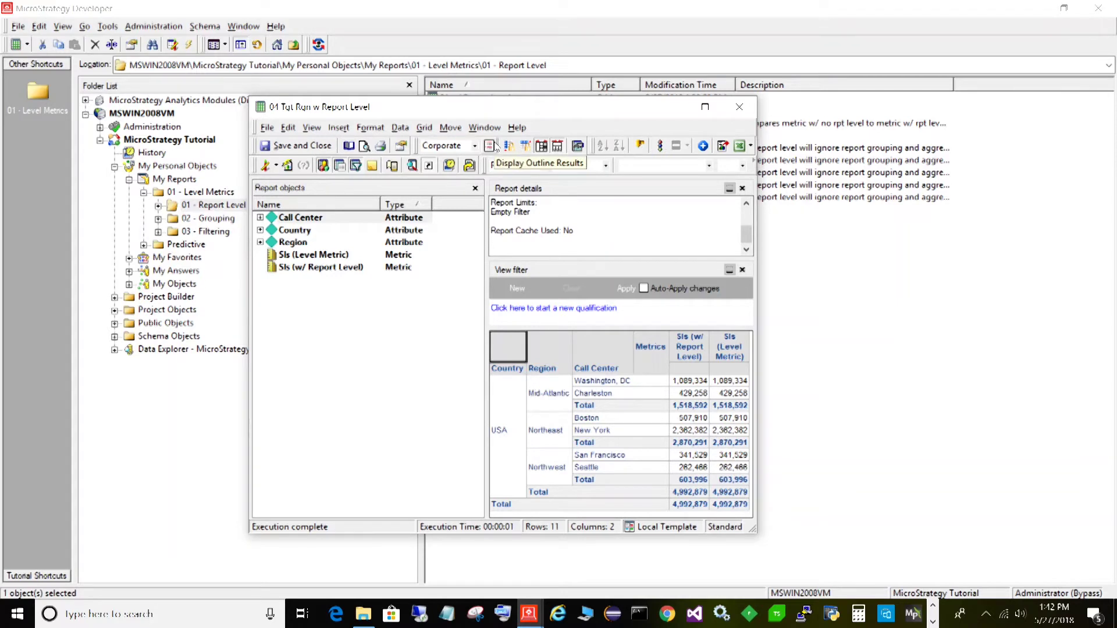
pyautogui.click(697, 355)
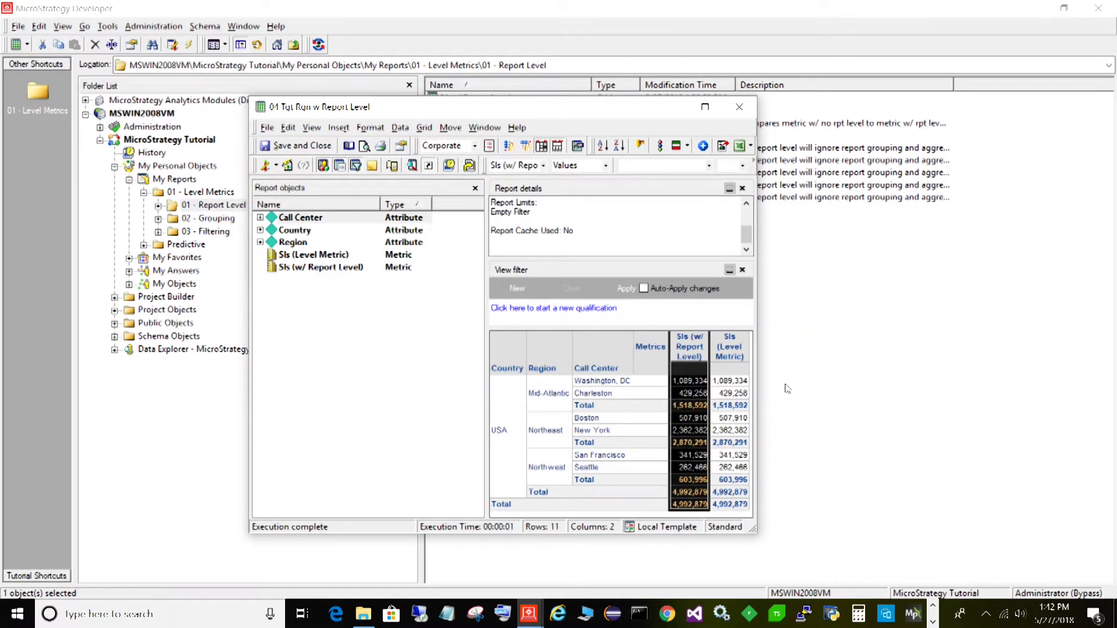
pyautogui.click(743, 352)
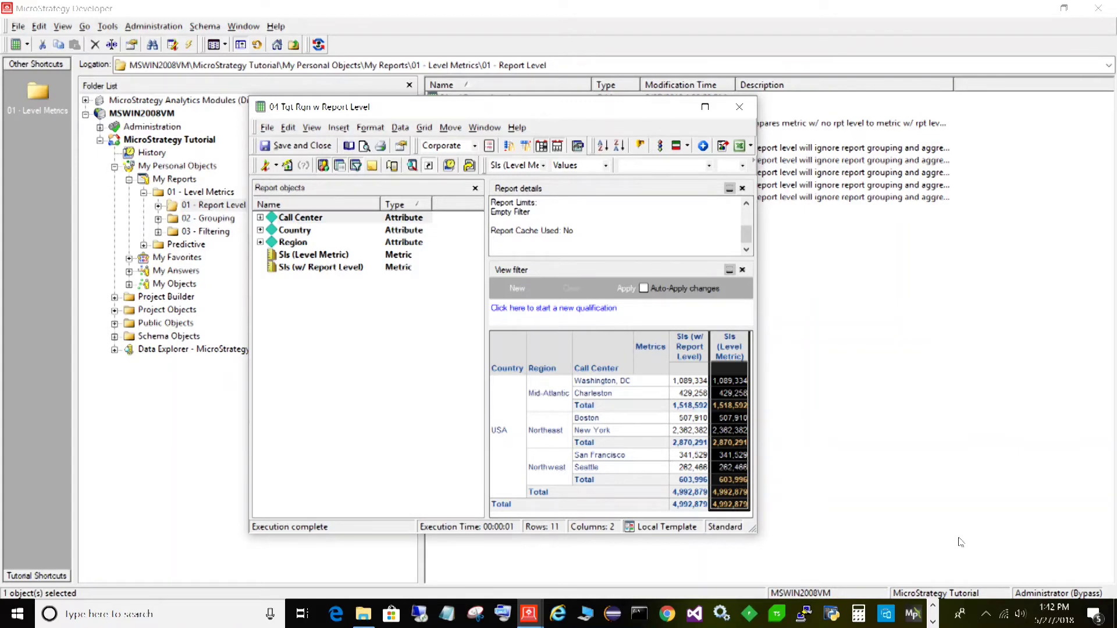
# Compare the Sls (w/ Report Level) and Sls (Level Metric) values for the Mid-Atlantic and Northeast call centers.
pyautogui.click(680, 349)
pyautogui.click(724, 346)
pyautogui.click(697, 379)
pyautogui.click(745, 382)
pyautogui.click(738, 394)
pyautogui.click(692, 393)
pyautogui.click(728, 406)
pyautogui.click(714, 418)
pyautogui.click(693, 418)
pyautogui.click(690, 430)
pyautogui.click(729, 432)
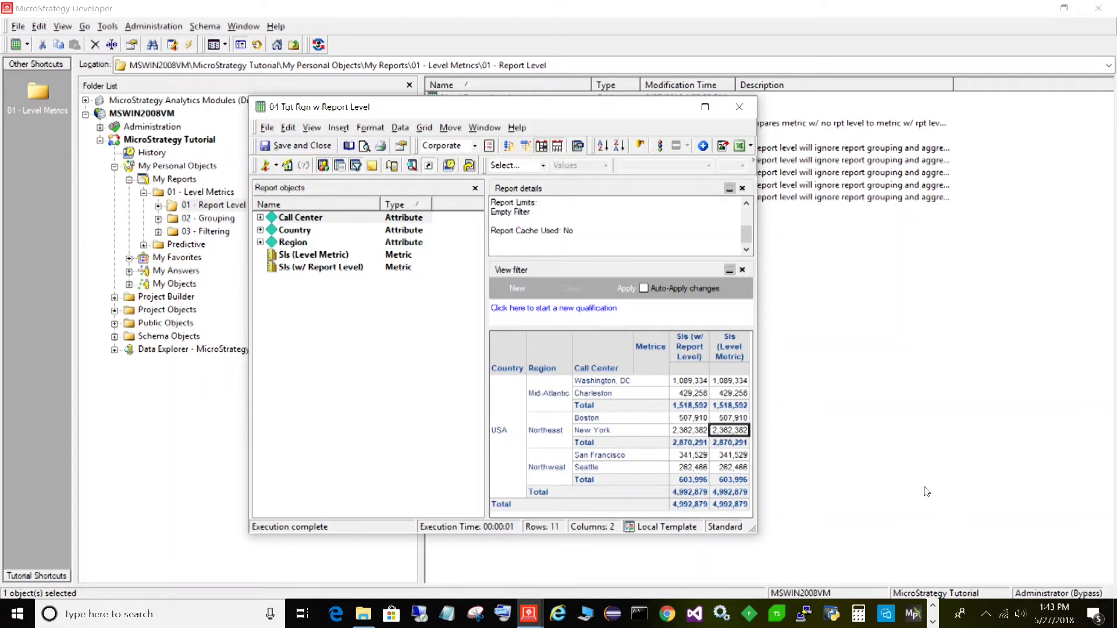
# Remove the Report Level target from the Sls (Level Metric) metric, keeping only Supplier, and save and close it.
pyautogui.rightClick(723, 356)
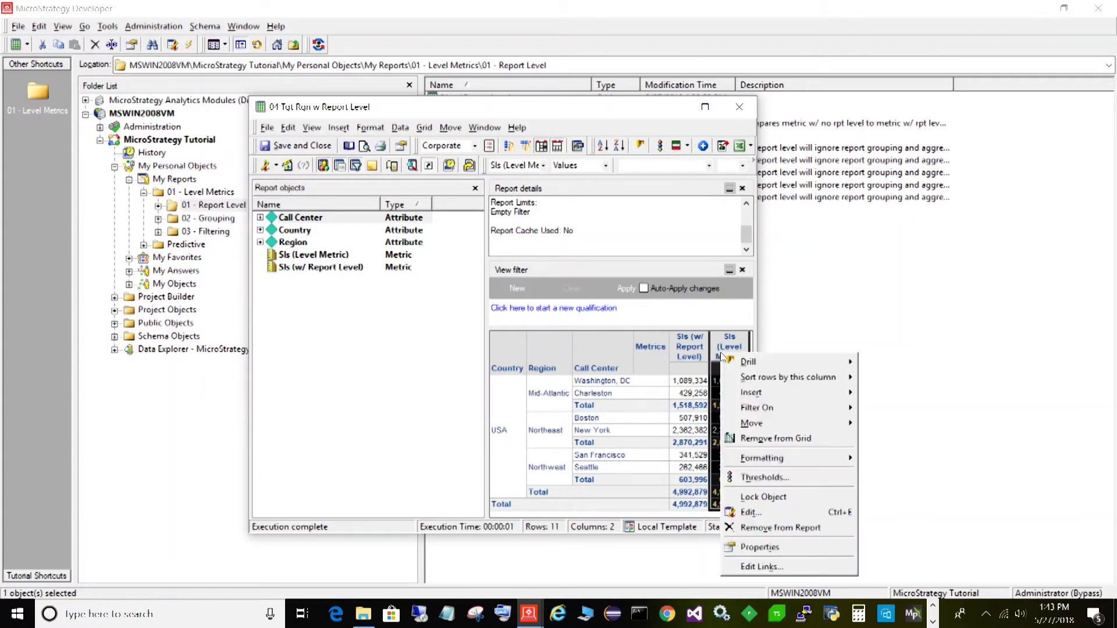
pyautogui.click(798, 512)
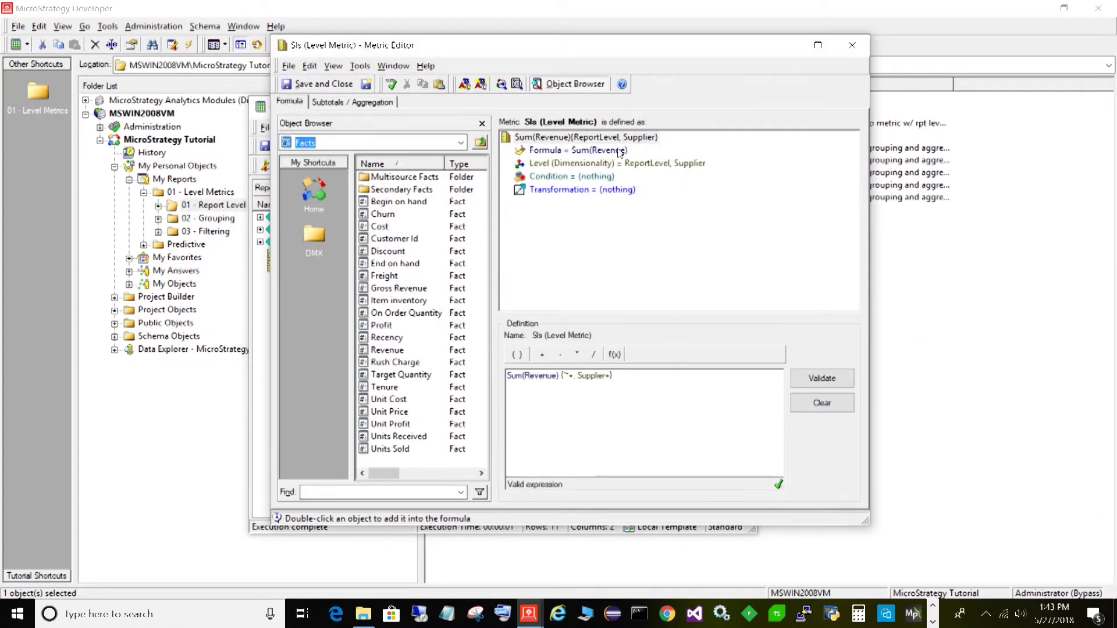
pyautogui.click(553, 164)
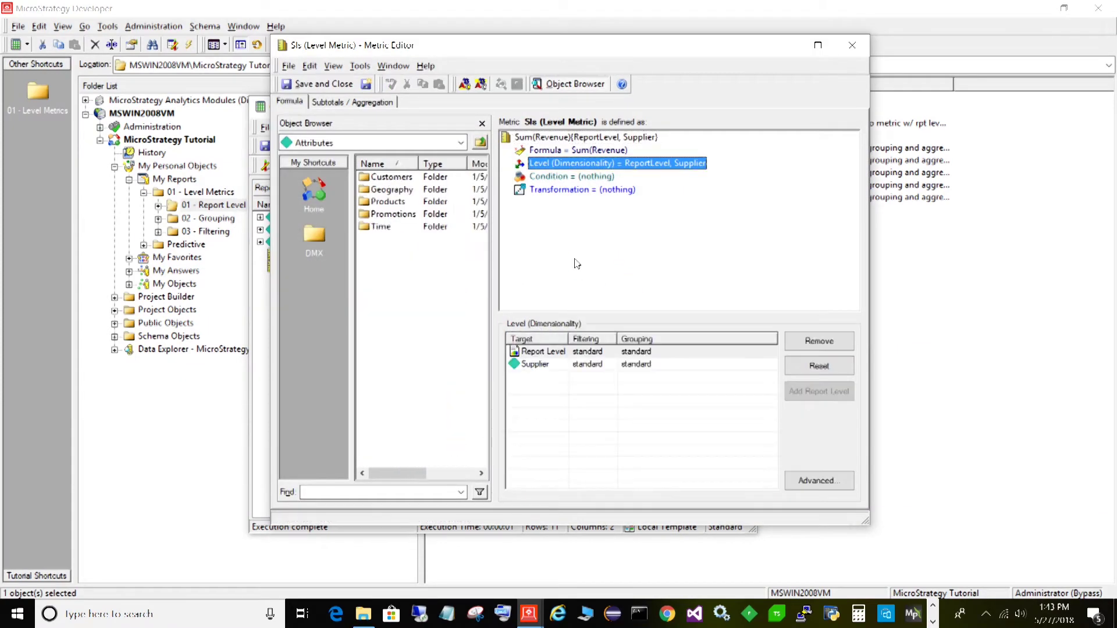
pyautogui.click(561, 354)
pyautogui.click(839, 347)
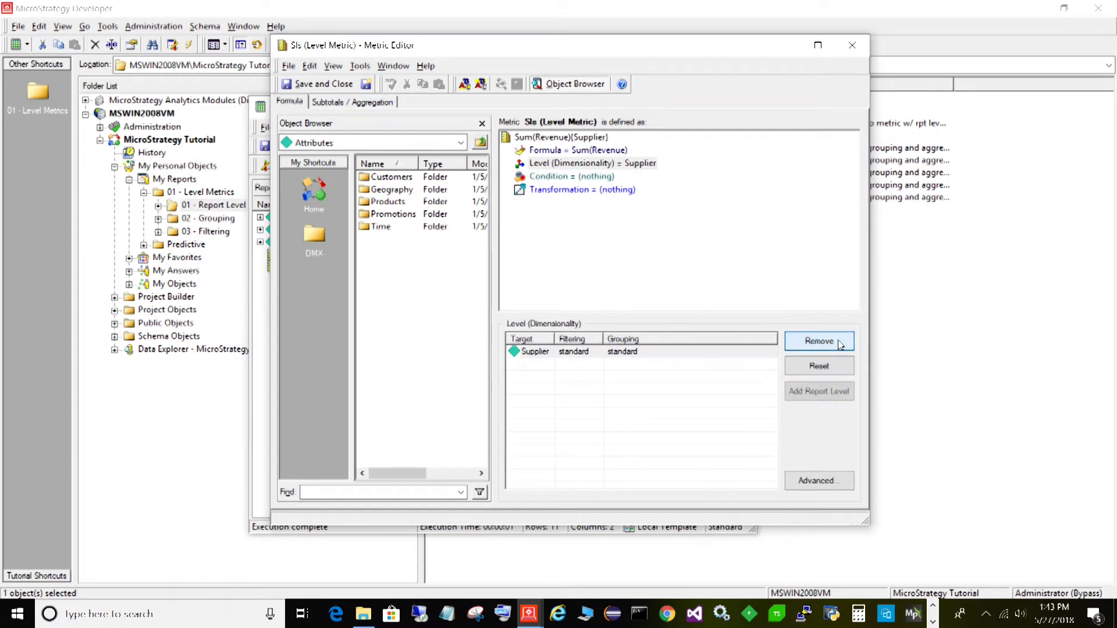
pyautogui.click(321, 84)
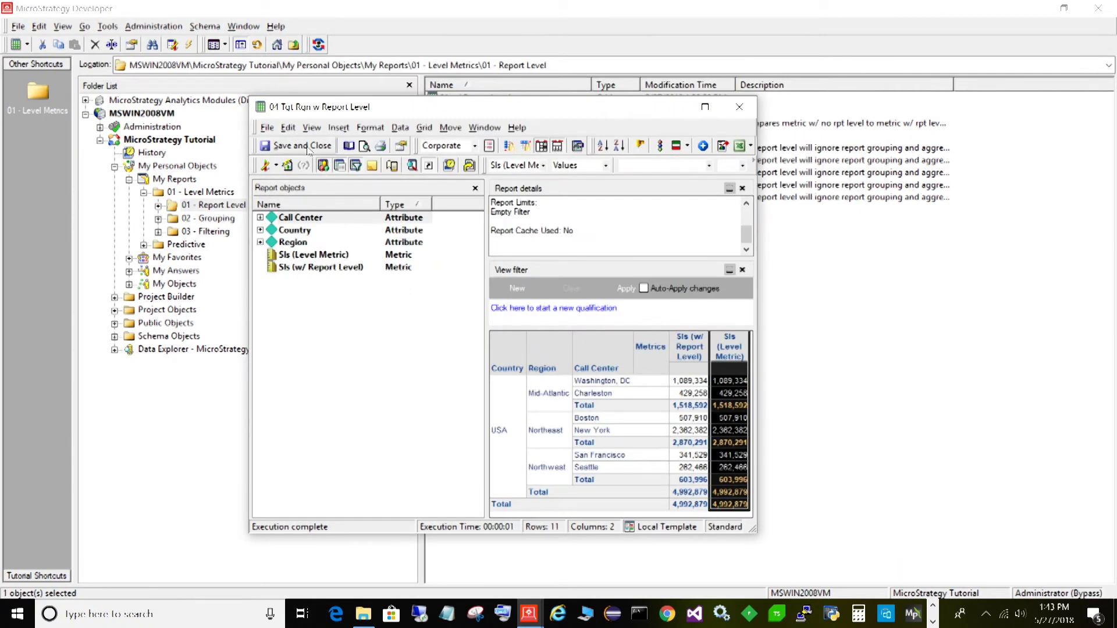
# Save and close the 04 Tgt Rgn w Report Level report and run it again.
pyautogui.click(307, 146)
pyautogui.rightClick(531, 140)
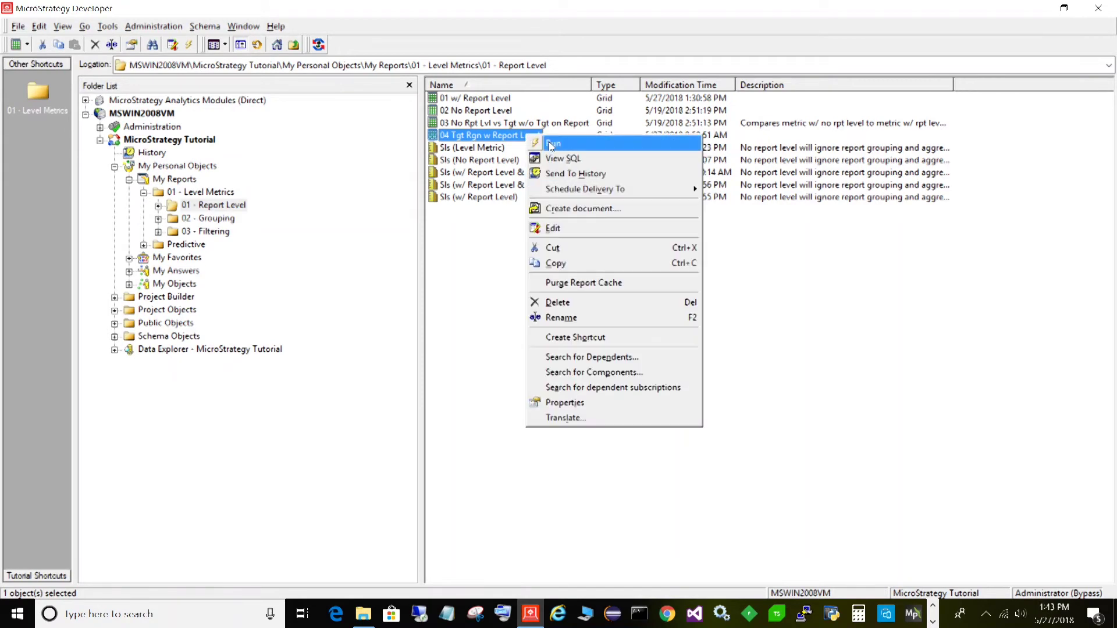
pyautogui.click(547, 143)
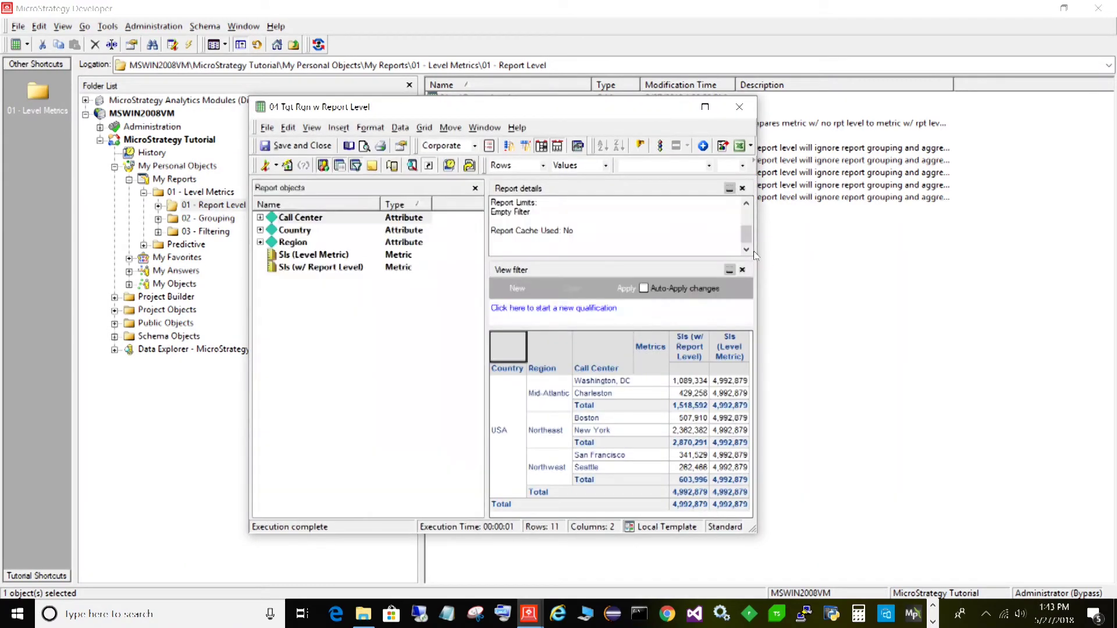
# Examine the Sls (Level Metric) values across the Mid-Atlantic, Northeast and Northwest call centers.
pyautogui.click(729, 381)
pyautogui.click(732, 393)
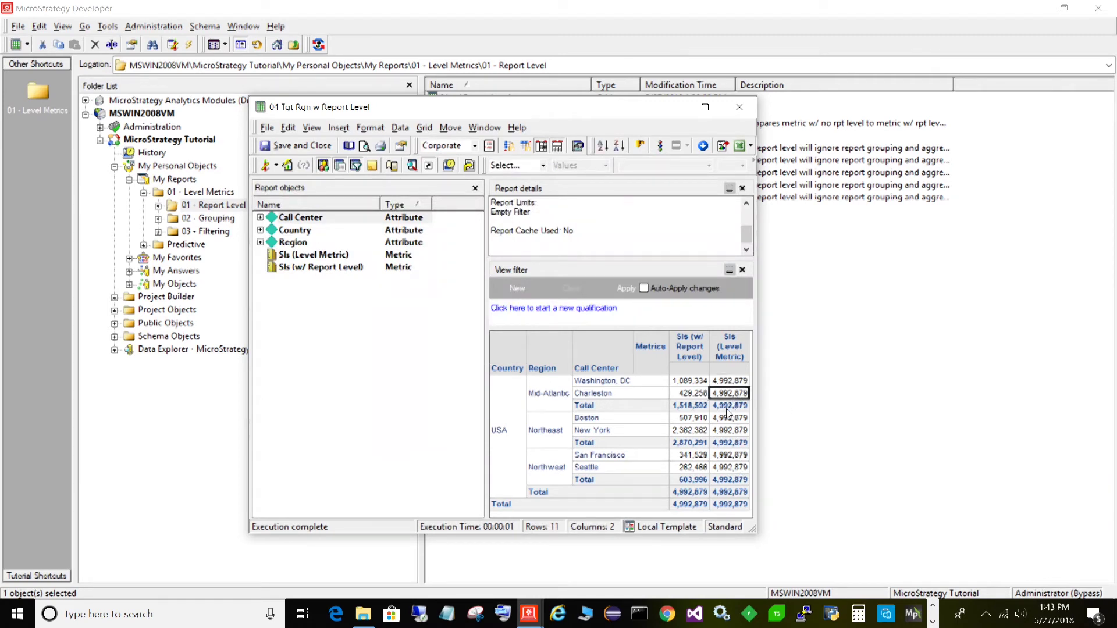
pyautogui.click(725, 418)
pyautogui.click(727, 430)
pyautogui.click(724, 455)
pyautogui.click(721, 468)
pyautogui.click(725, 480)
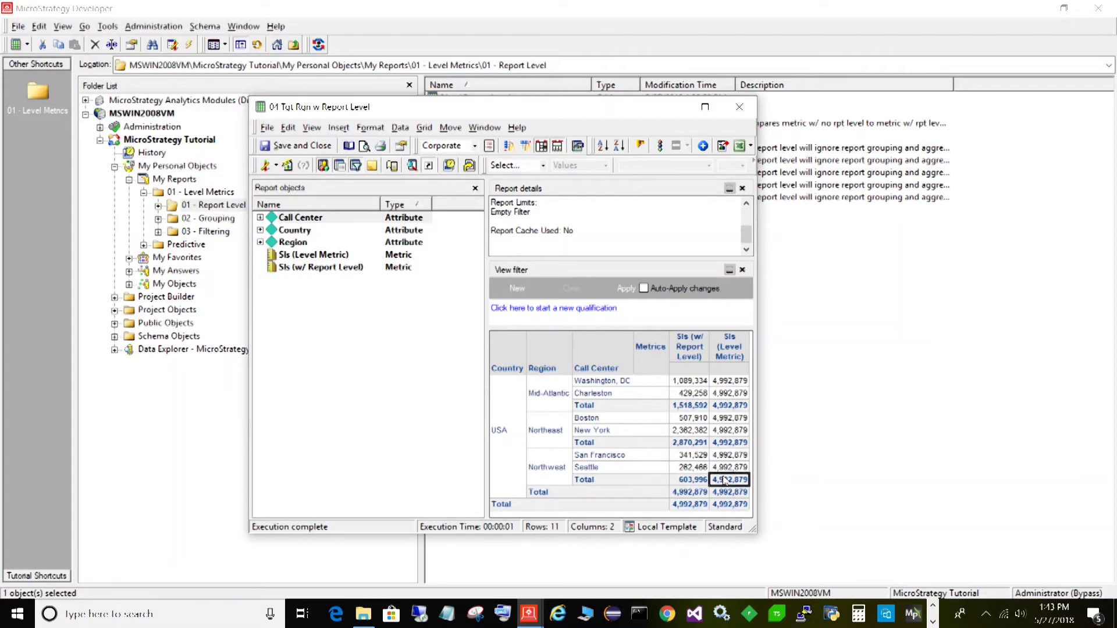
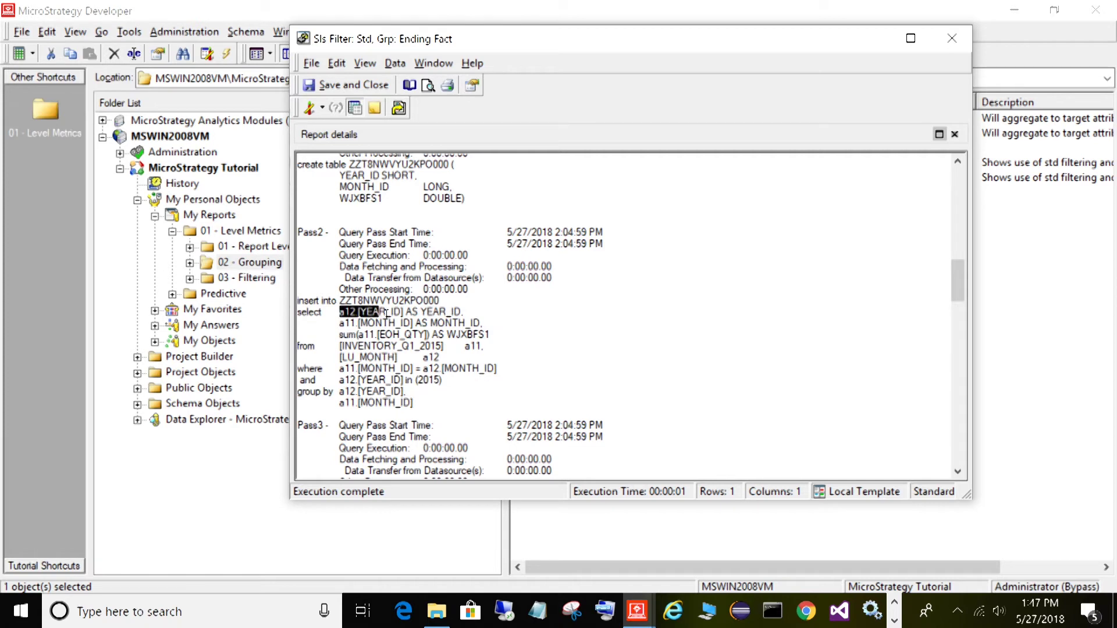
# Examine the Ending Fact report's SQL, covering the year and month grouping in Pass2 and the maximum month per year in Pass7.
pyautogui.click(355, 343)
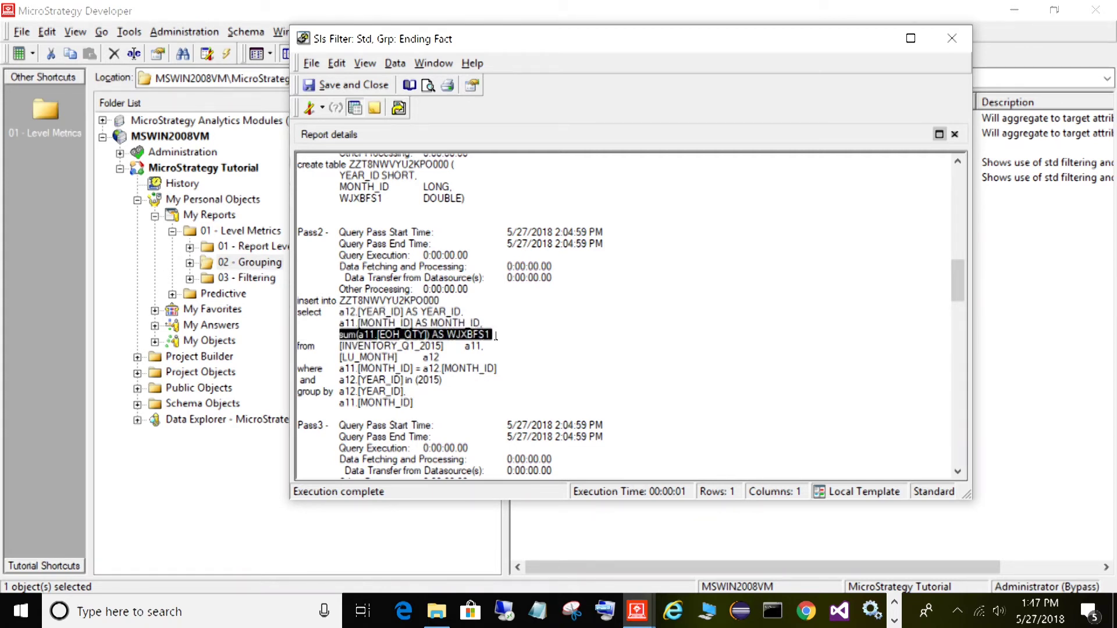
pyautogui.moveTo(452, 402); pyautogui.dragTo(273, 393)
pyautogui.moveTo(959, 273); pyautogui.dragTo(952, 395)
pyautogui.moveTo(409, 350); pyautogui.dragTo(275, 318)
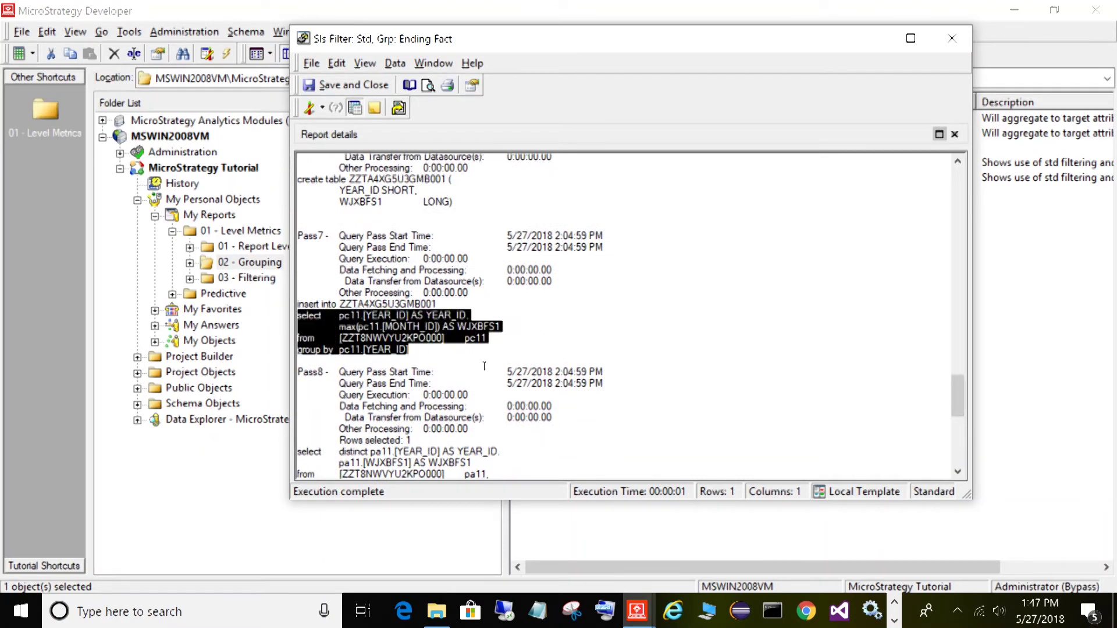
pyautogui.click(507, 373)
pyautogui.moveTo(338, 326); pyautogui.dragTo(520, 323)
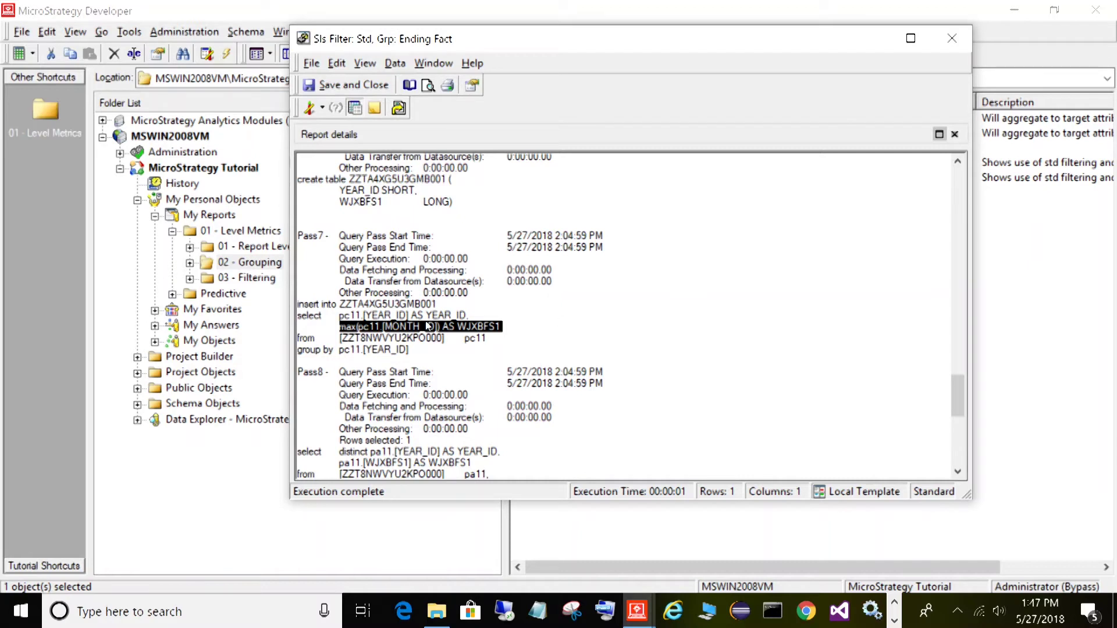
pyautogui.moveTo(339, 326); pyautogui.dragTo(466, 327)
pyautogui.moveTo(340, 315); pyautogui.dragTo(460, 315)
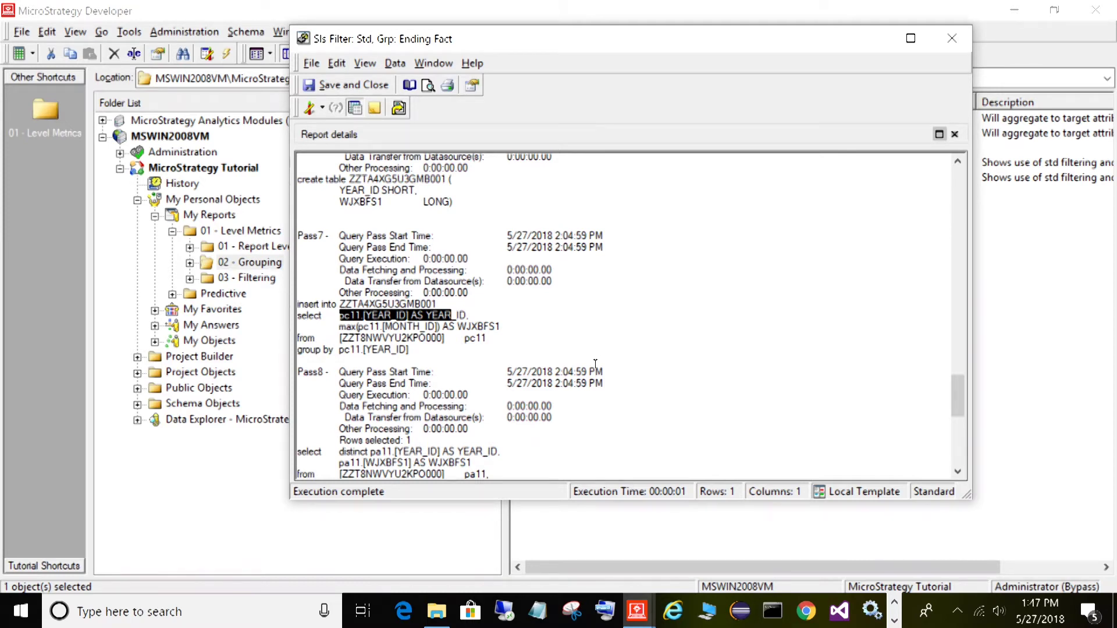
pyautogui.moveTo(520, 347); pyautogui.dragTo(263, 317)
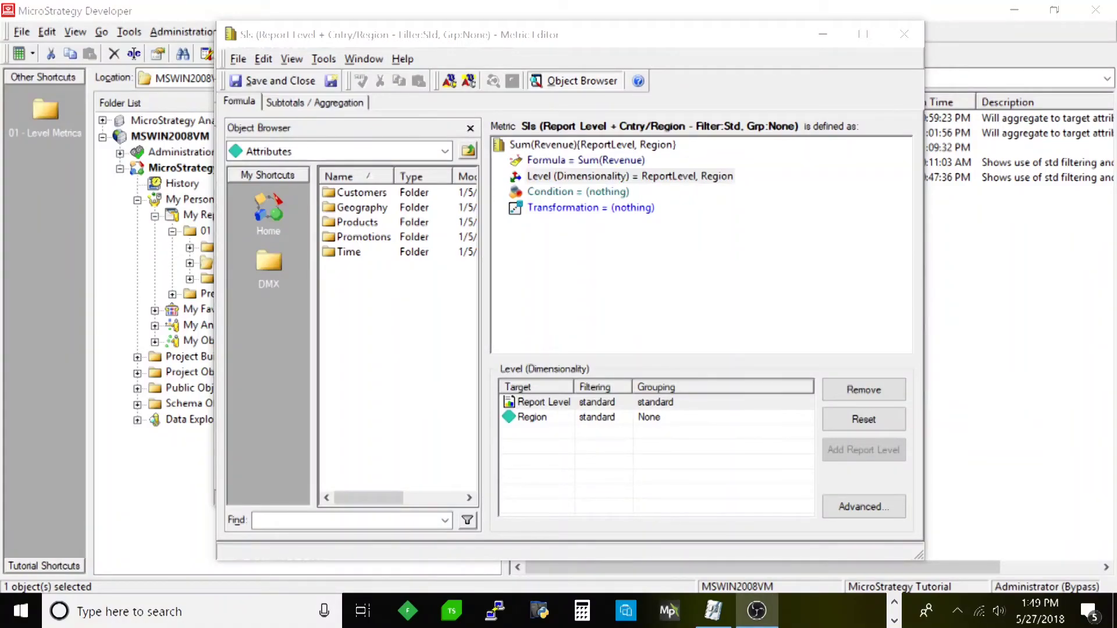
# Review the Region target's filtering and grouping in the Sls (Report Level + Cntry/Region - Filter:Std, Grp:None) metric, and close it.
pyautogui.click(504, 420)
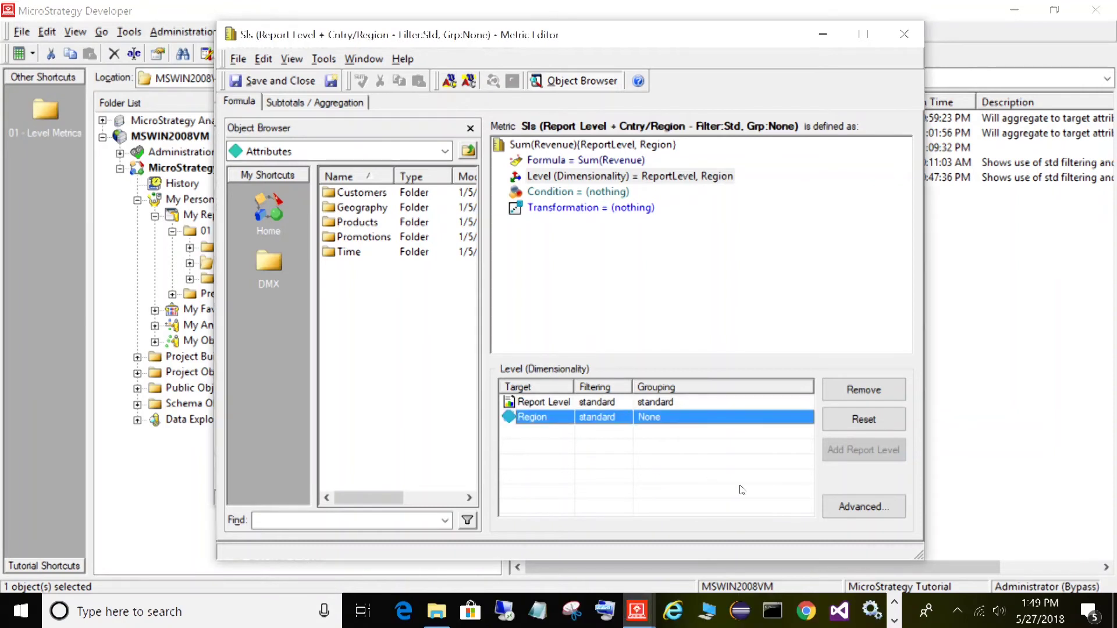
pyautogui.click(600, 417)
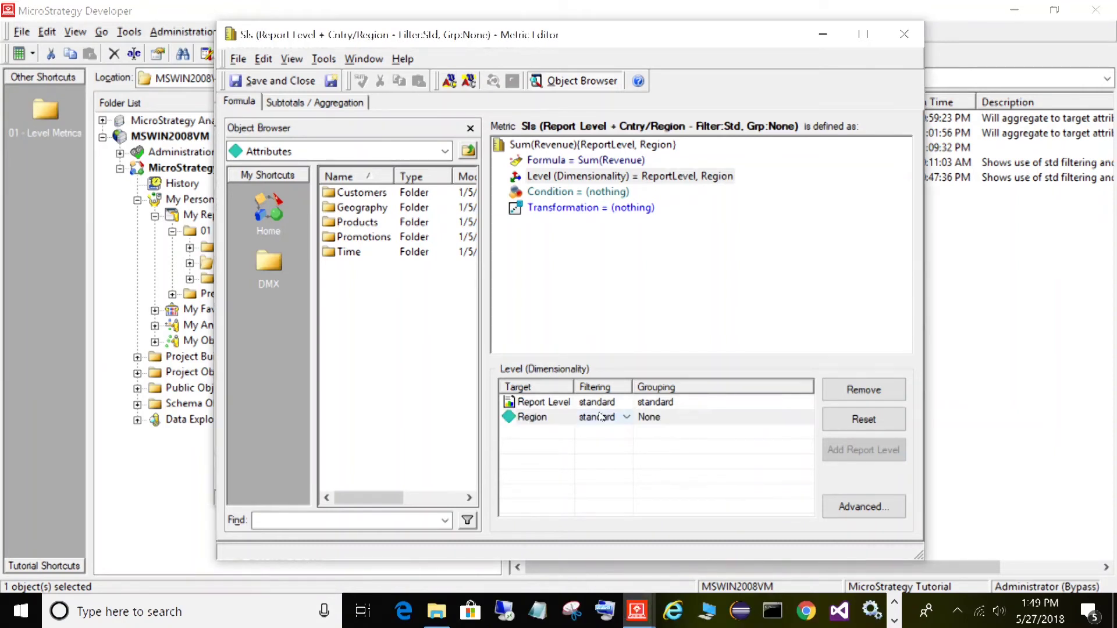
pyautogui.click(656, 417)
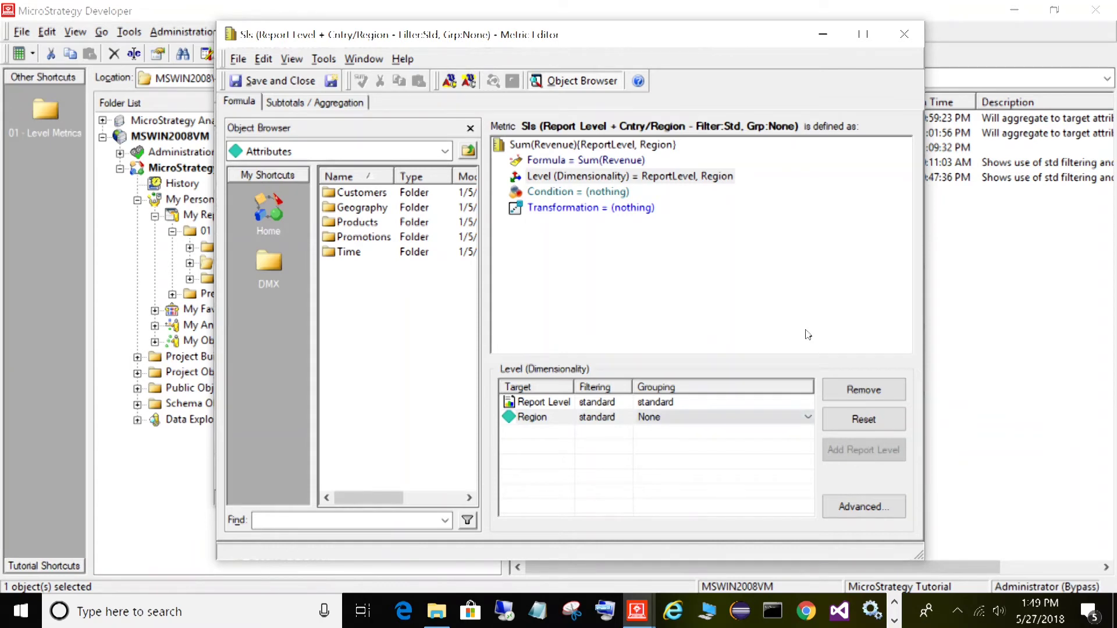
pyautogui.click(904, 35)
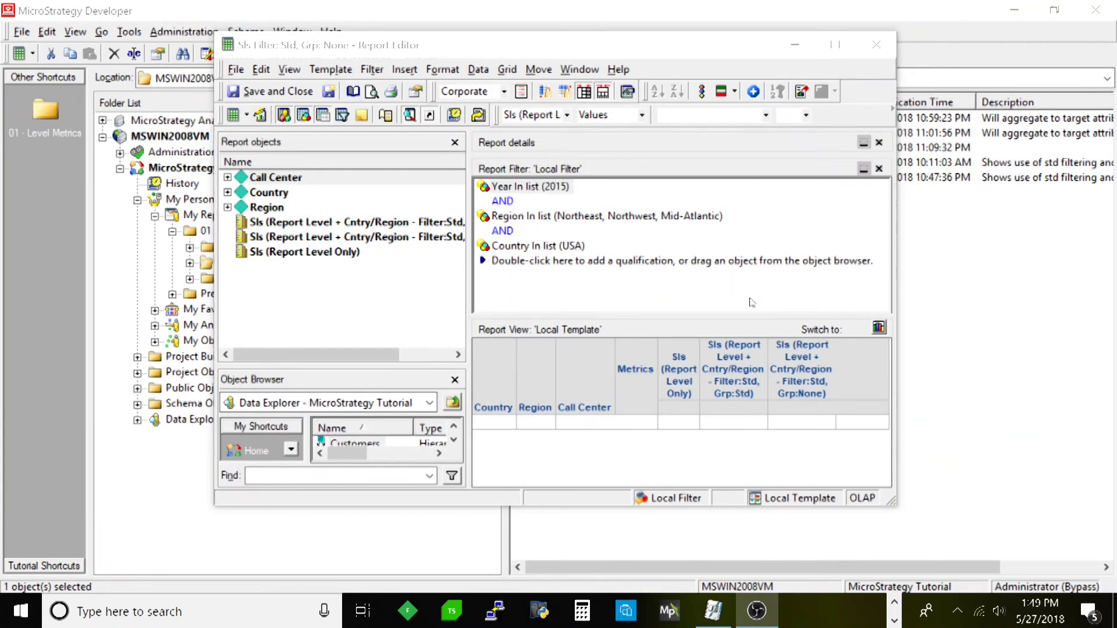
# Run the Sls Filter: Std, Grp: None report and examine the Sls (Report Level Only) values for each call center.
pyautogui.click(260, 116)
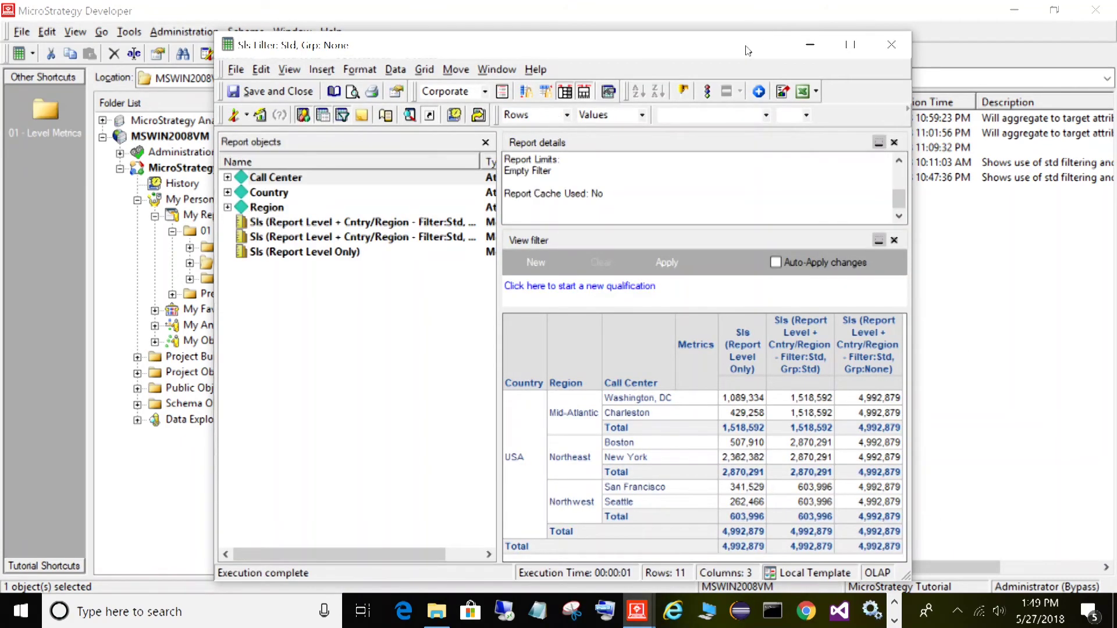
pyautogui.moveTo(748, 51); pyautogui.dragTo(735, 28)
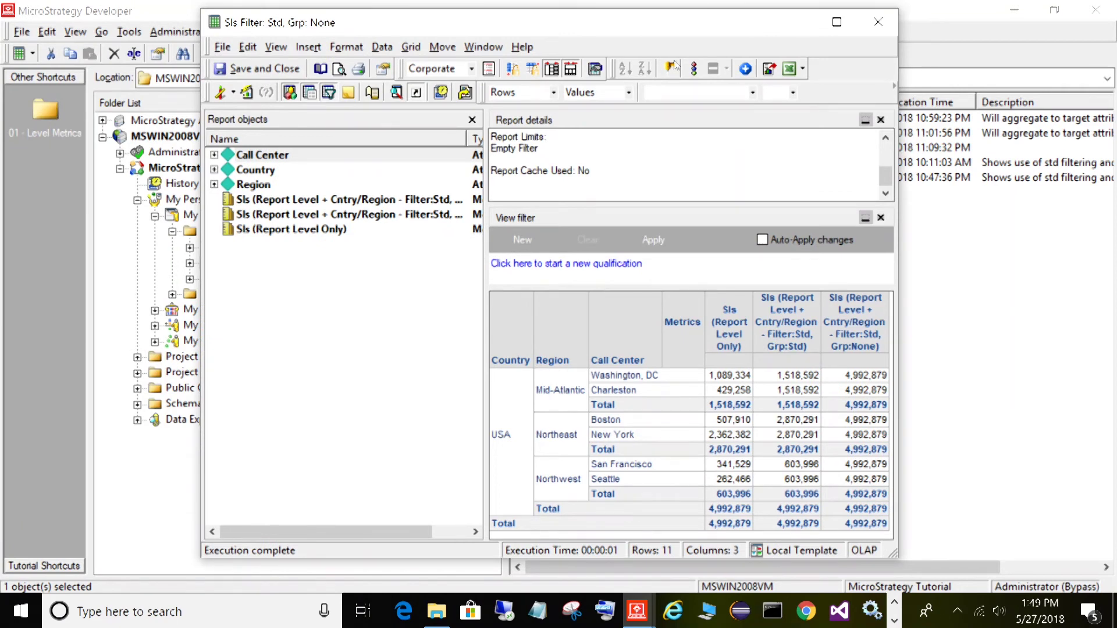
pyautogui.click(730, 389)
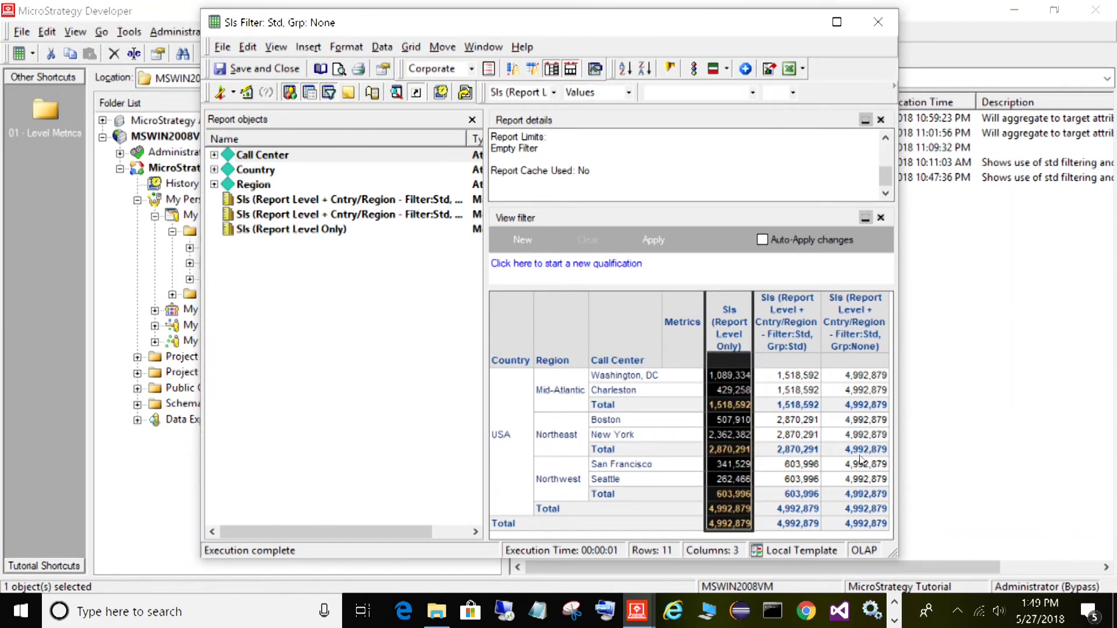
pyautogui.click(740, 374)
pyautogui.click(749, 389)
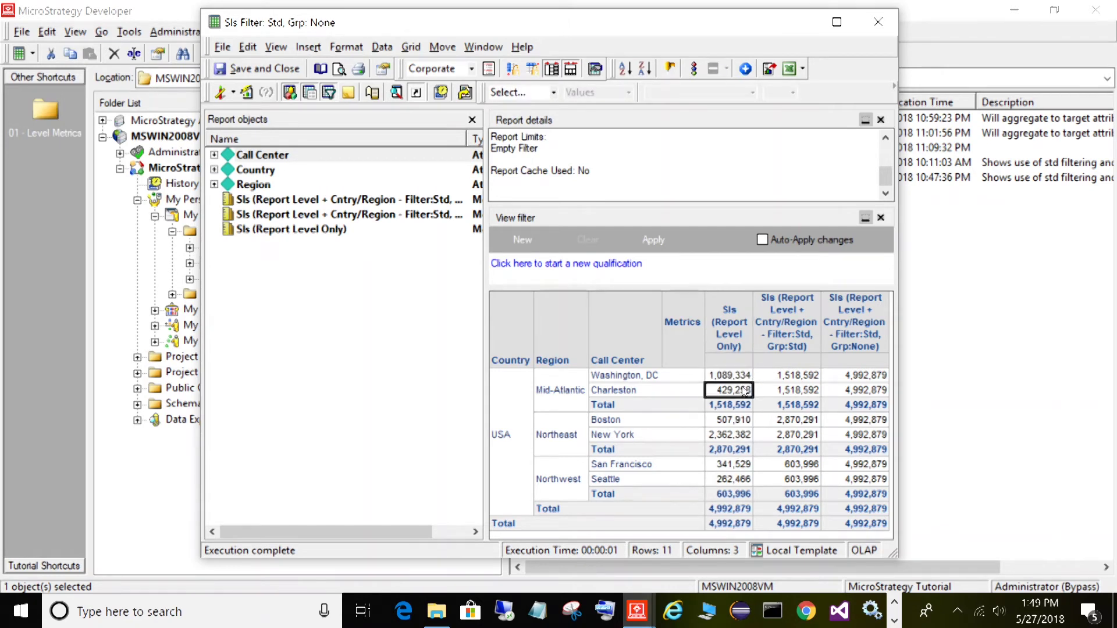
pyautogui.click(732, 420)
pyautogui.click(735, 434)
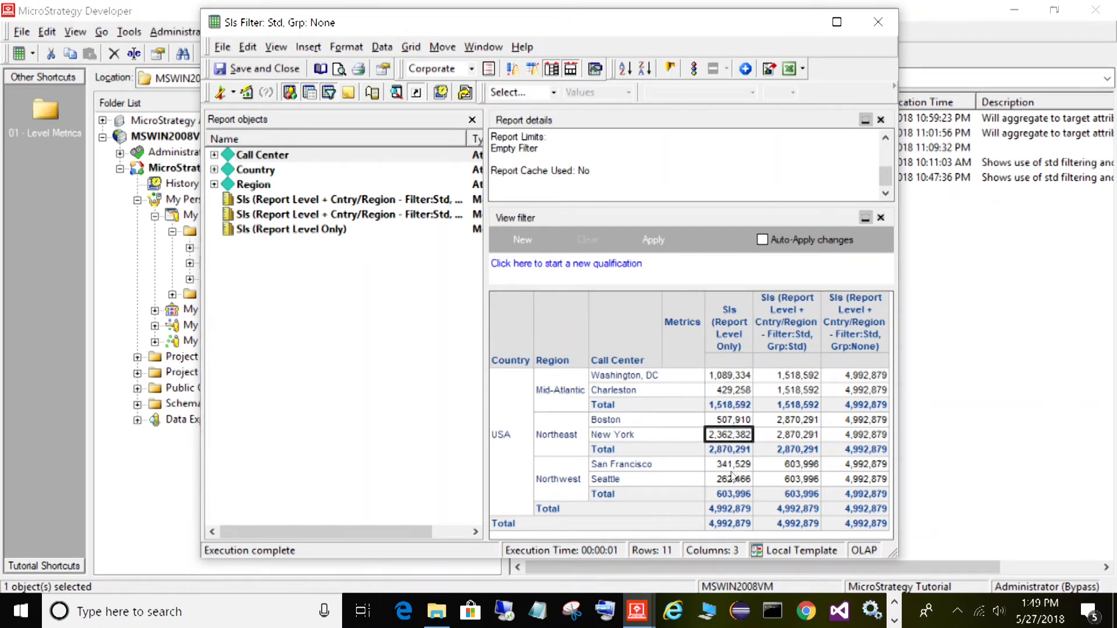
pyautogui.click(734, 464)
pyautogui.click(735, 479)
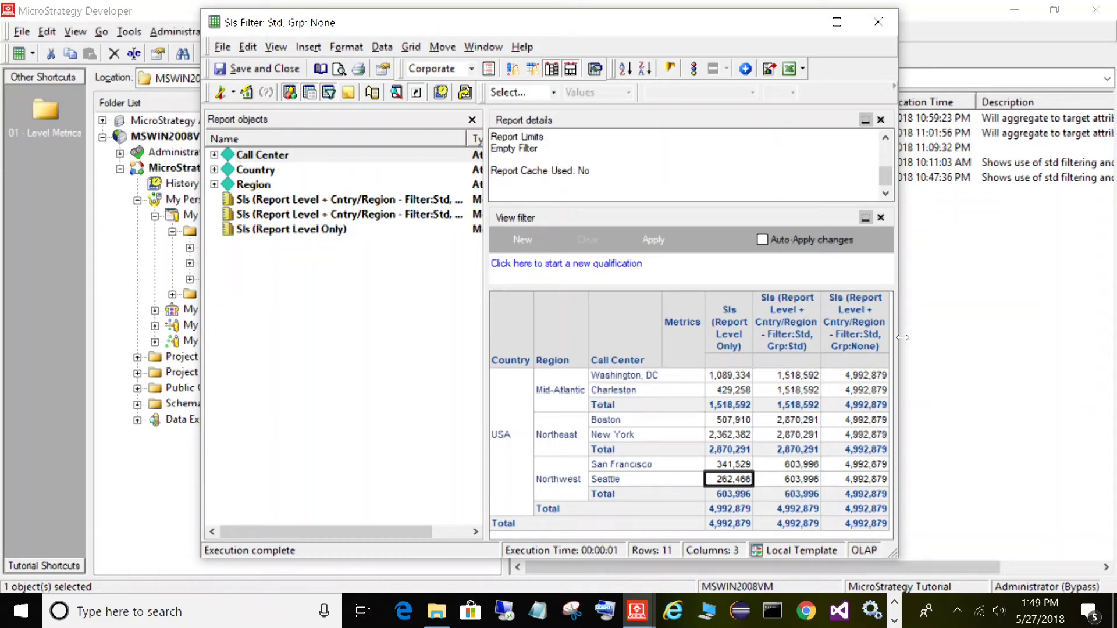
# Examine the Filter:Std, Grp:Std metric's values for the Mid-Atlantic and Northeast call centers and their totals.
pyautogui.click(795, 378)
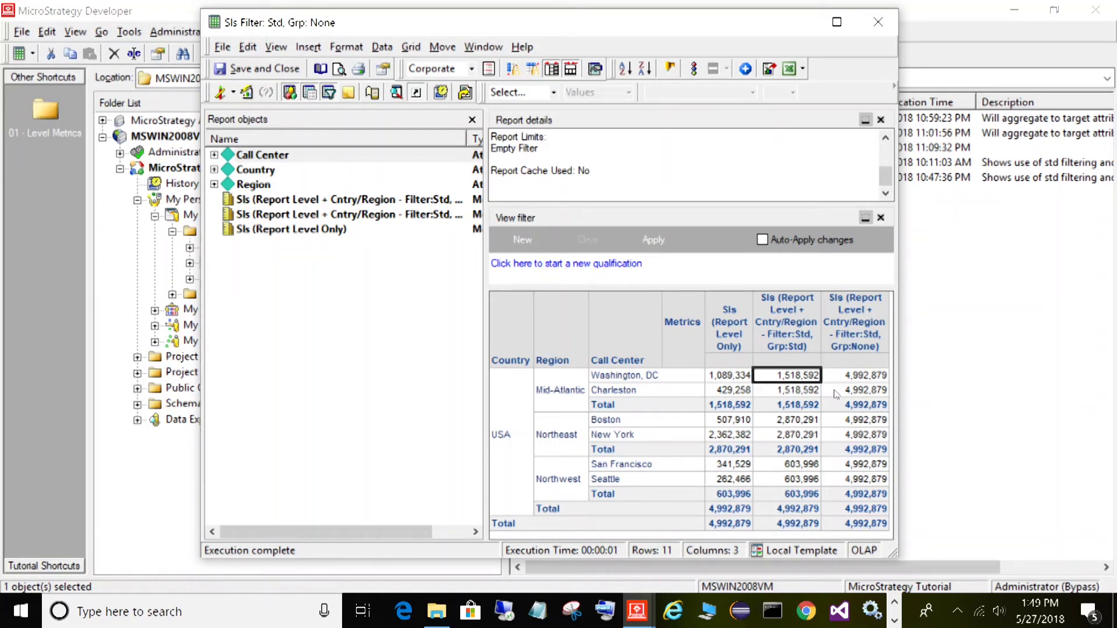
pyautogui.press('Down')
pyautogui.press('Down')
pyautogui.press('Up')
pyautogui.press('Up')
pyautogui.click(806, 388)
pyautogui.click(800, 403)
pyautogui.click(810, 424)
pyautogui.click(799, 436)
pyautogui.click(800, 452)
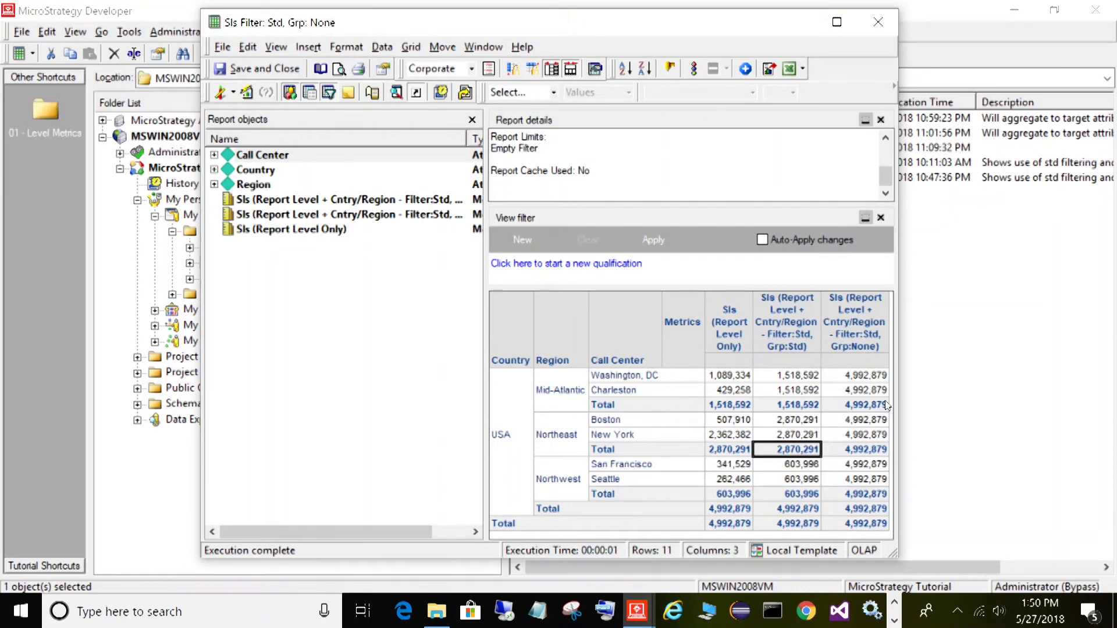
# Compare the Filter:Std, Grp:None metric's values across the call centers and region totals with its USA total.
pyautogui.click(871, 512)
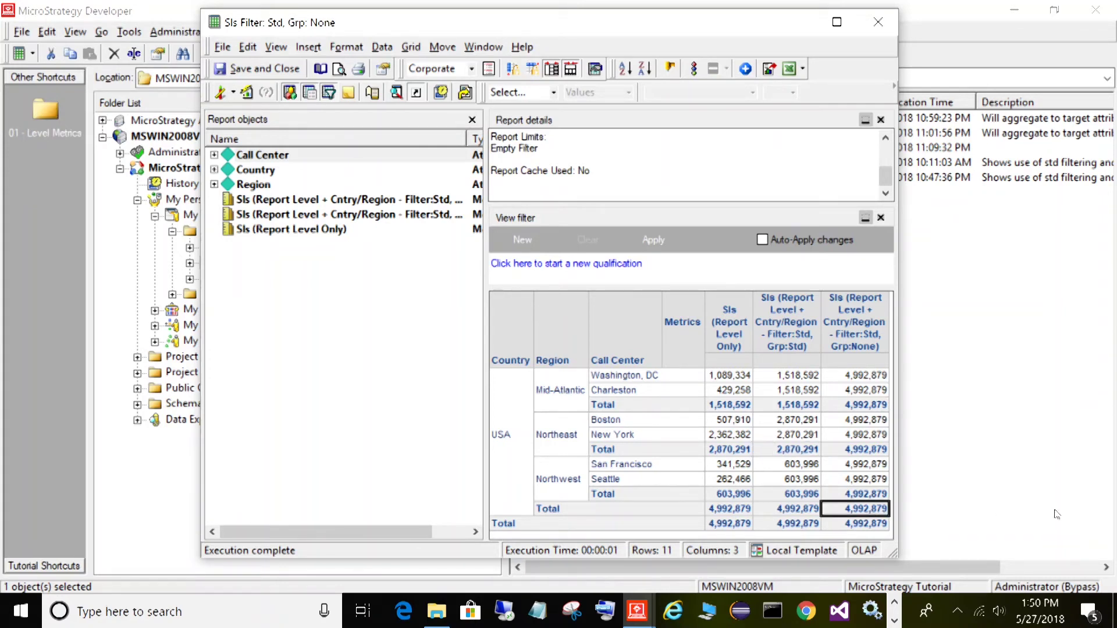
pyautogui.click(858, 375)
pyautogui.click(869, 393)
pyautogui.click(869, 405)
pyautogui.click(869, 420)
pyautogui.click(867, 435)
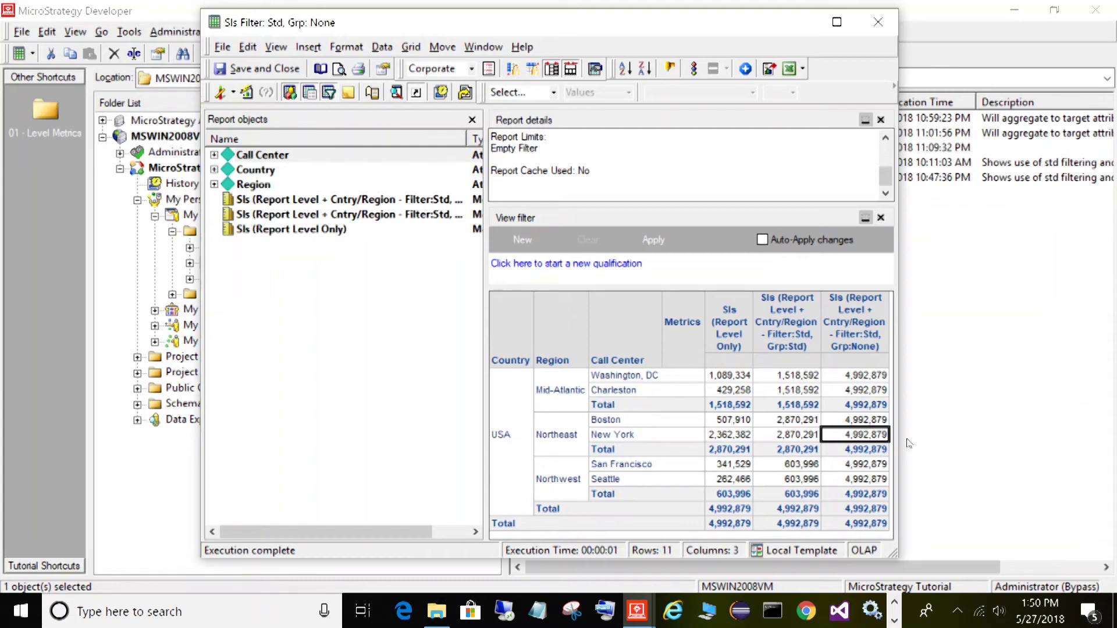
pyautogui.moveTo(870, 375); pyautogui.dragTo(864, 494)
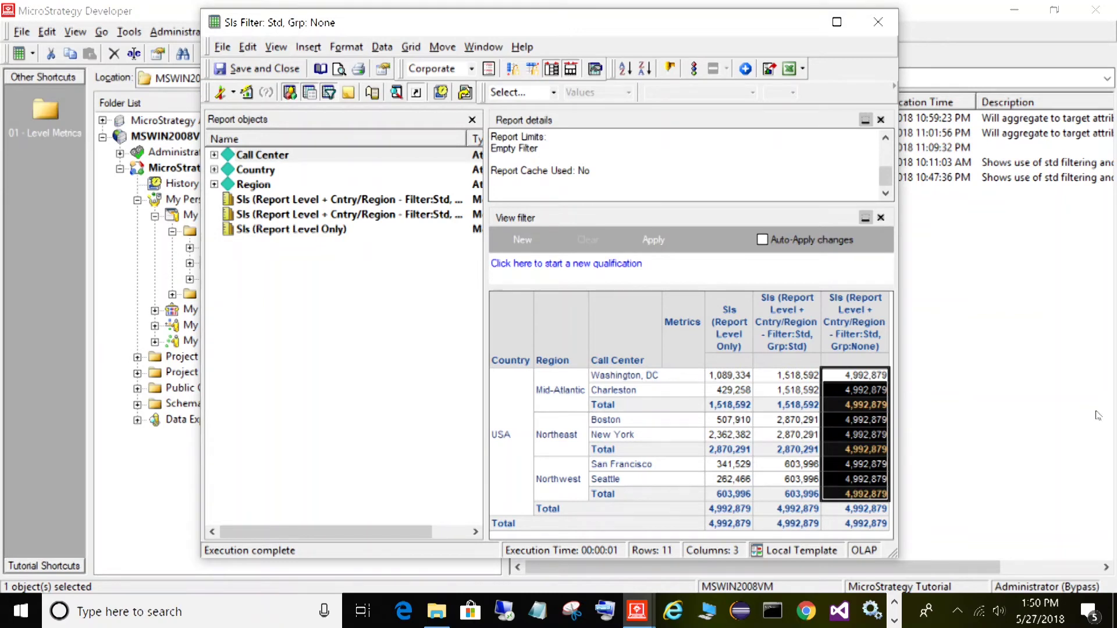
pyautogui.click(863, 379)
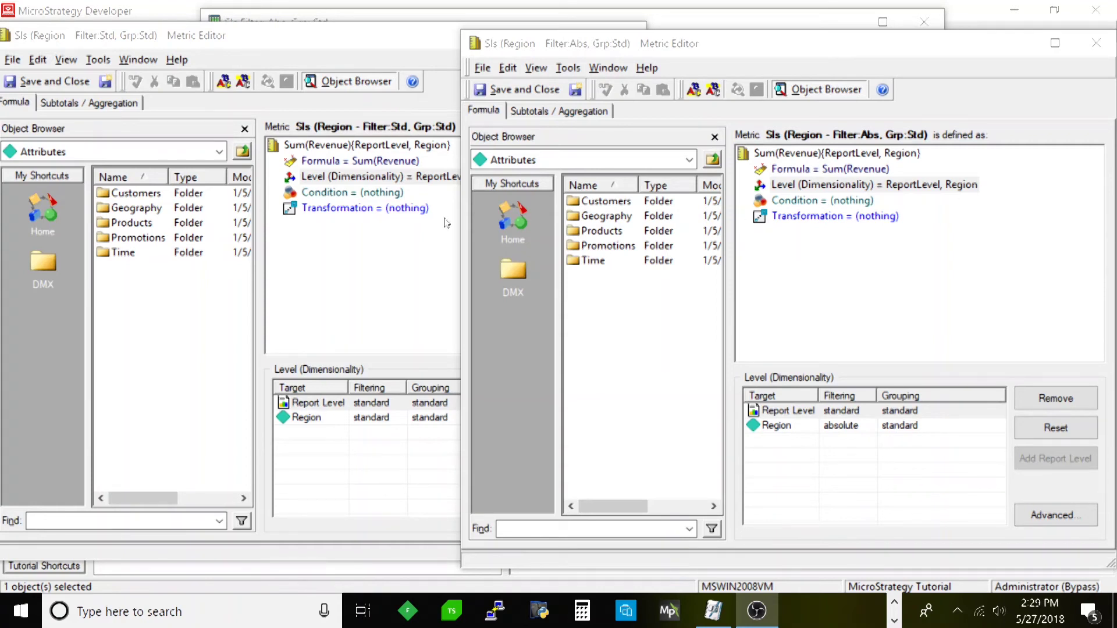
# Review the Region target's filtering and grouping in the Sls (Region - Filter:Std, Grp:Std) metric.
pyautogui.click(285, 37)
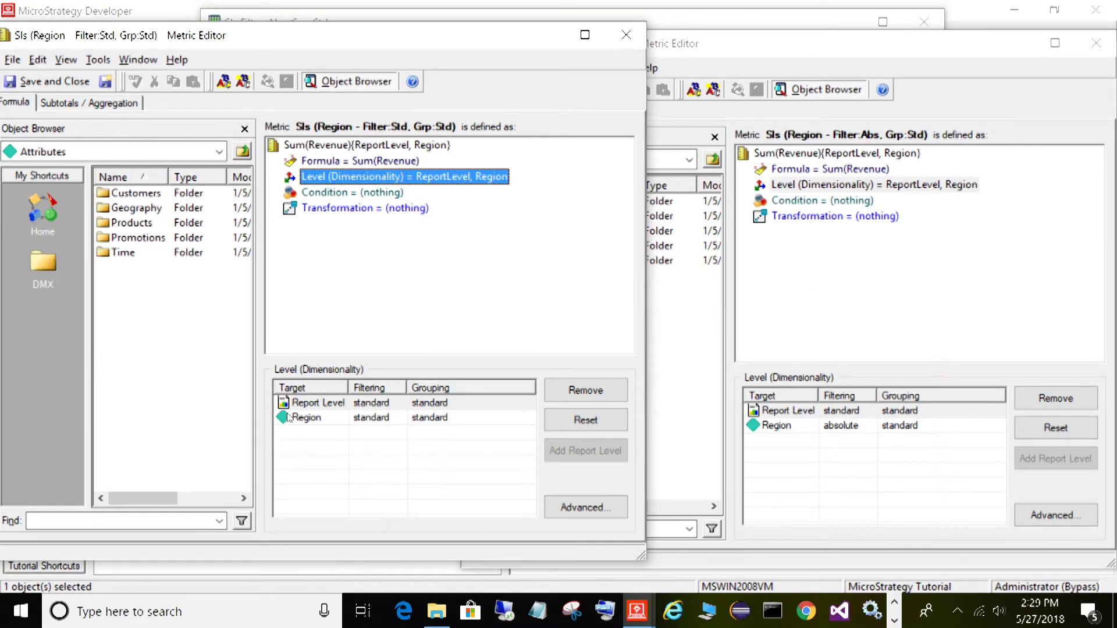
pyautogui.click(387, 418)
pyautogui.click(450, 423)
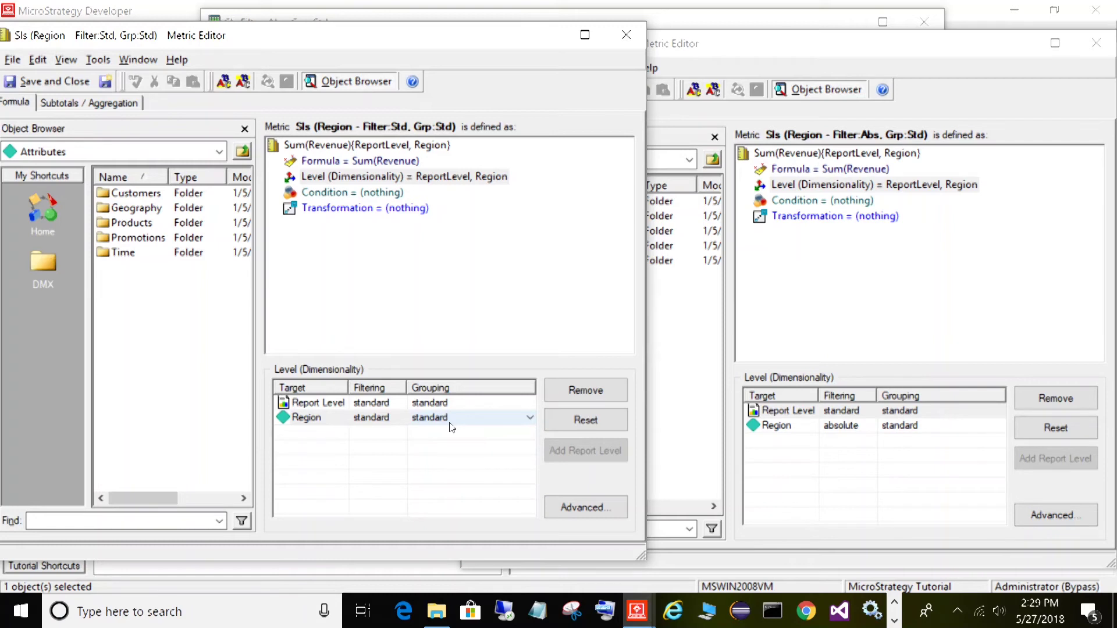
# Review the Region target's filtering and grouping in the Sls (Region - Filter:Abs, Grp:Std) metric, and close both metric editors.
pyautogui.click(827, 87)
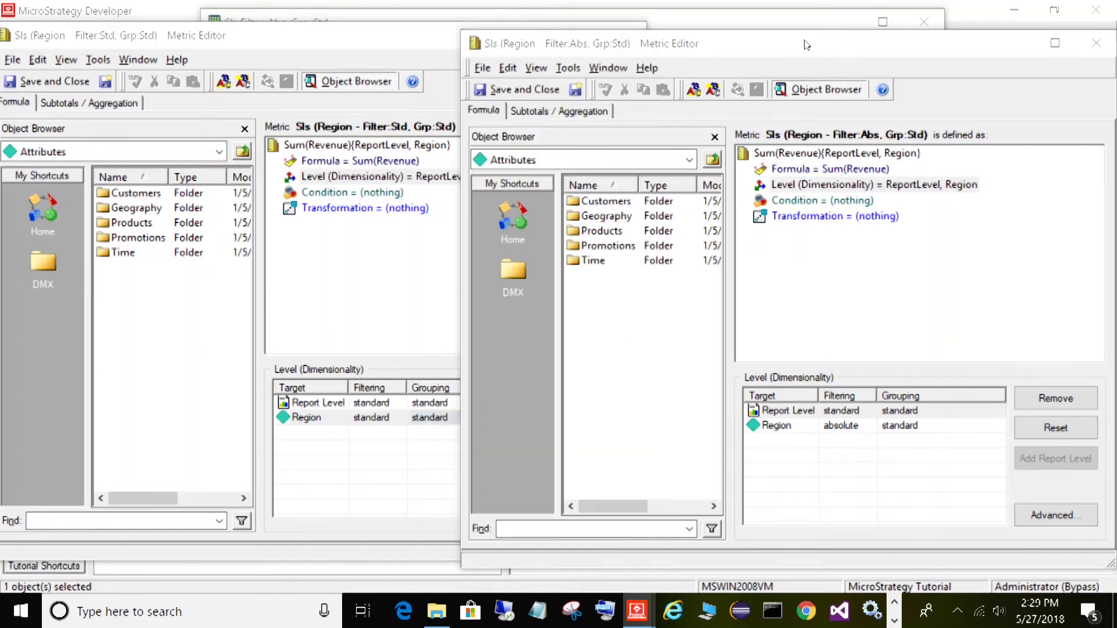
pyautogui.click(779, 426)
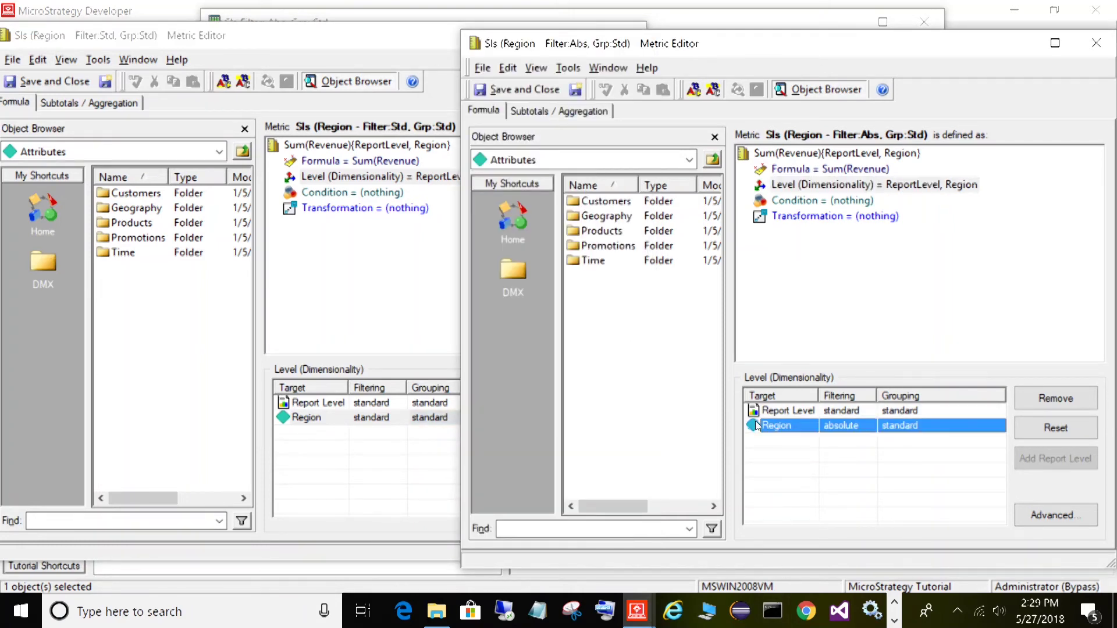
pyautogui.click(855, 426)
pyautogui.click(908, 430)
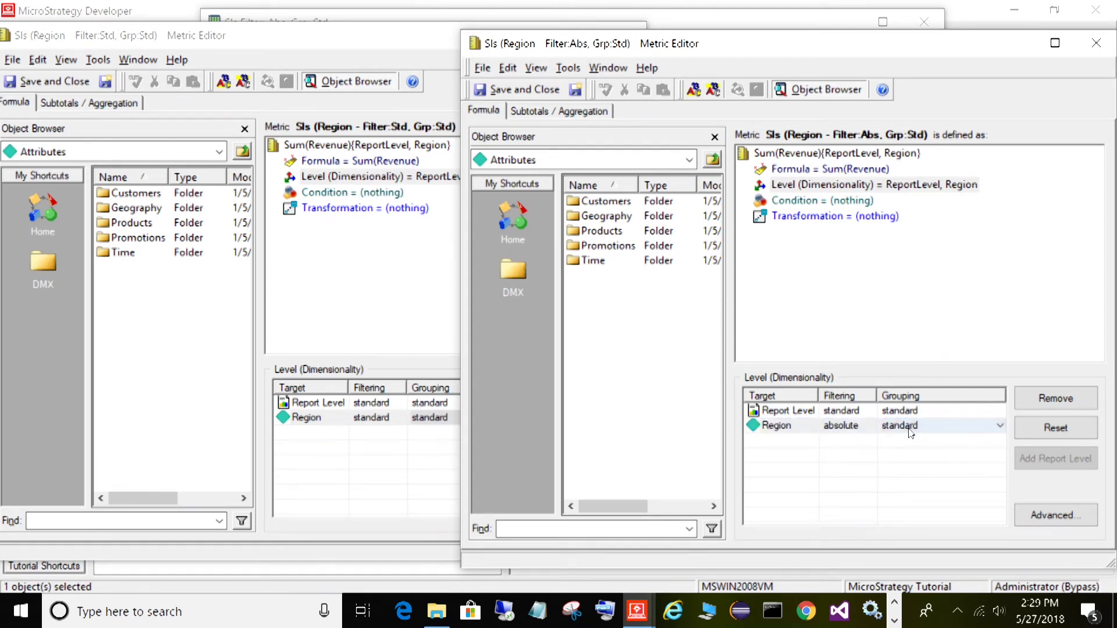
pyautogui.click(1096, 43)
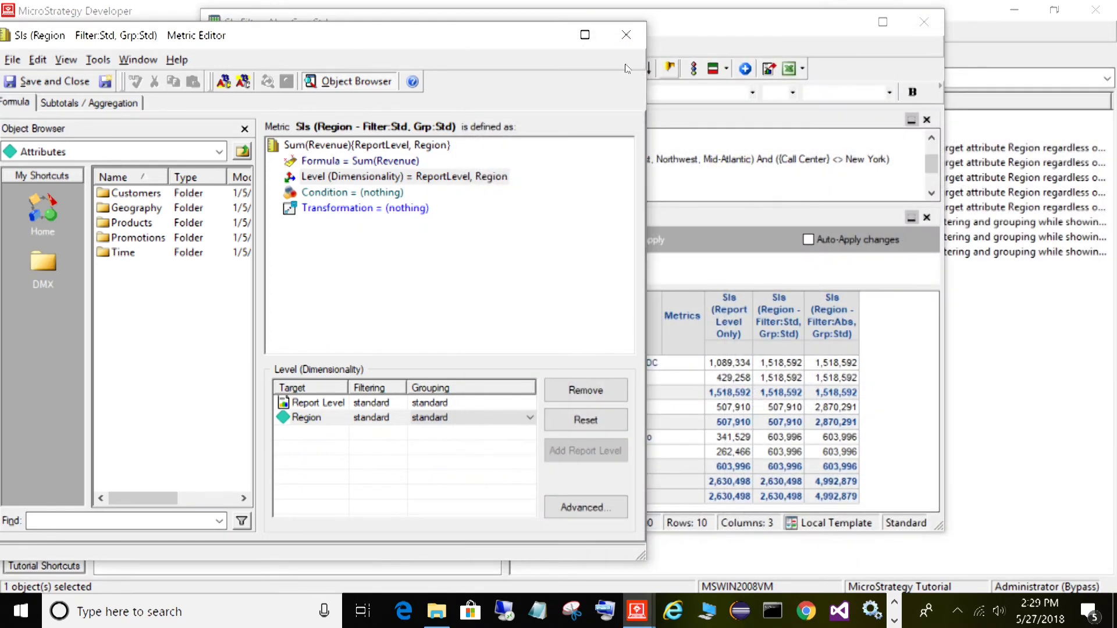
pyautogui.click(628, 35)
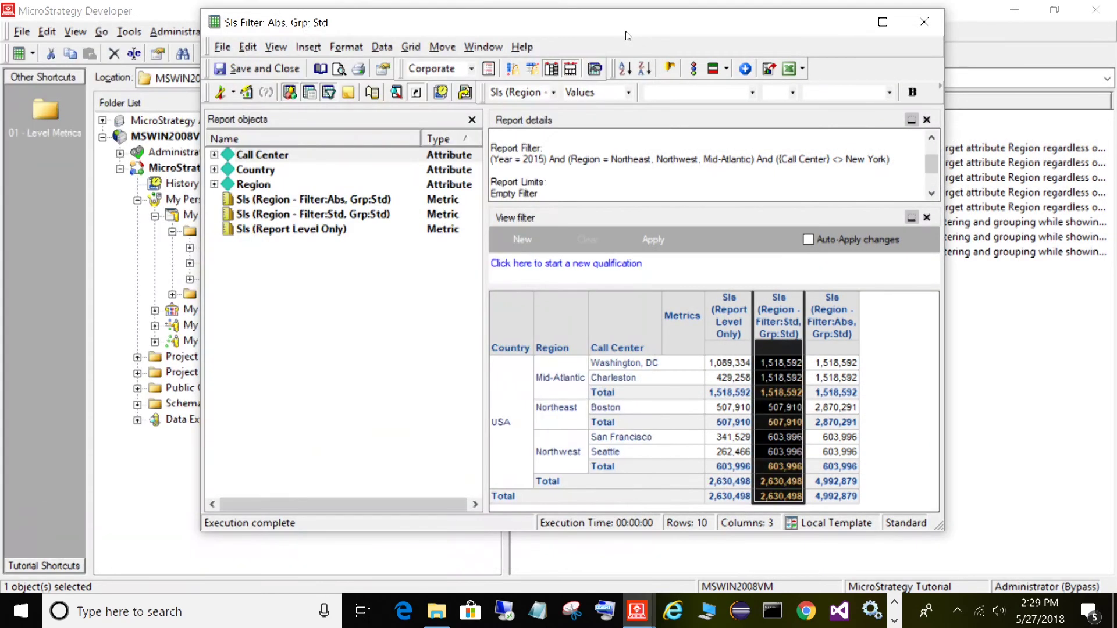
# Compare the Sls (Report Level Only) and Sls (Region - Filter:Std, Grp:Std) columns in the Sls Filter: Abs, Grp: Std report.
pyautogui.click(729, 364)
pyautogui.click(724, 320)
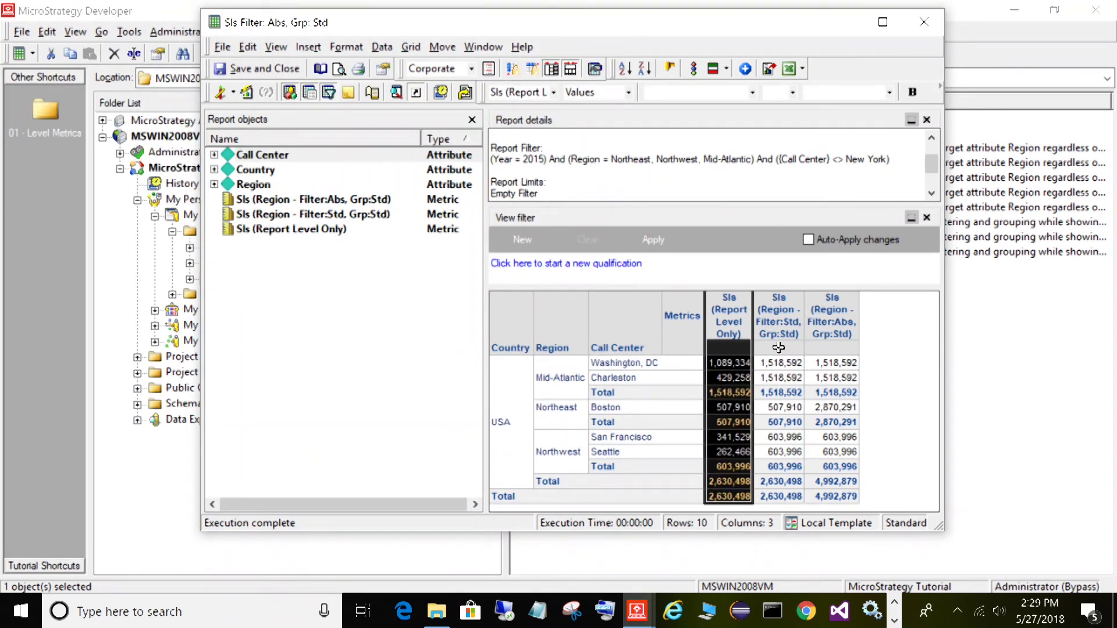
pyautogui.click(785, 308)
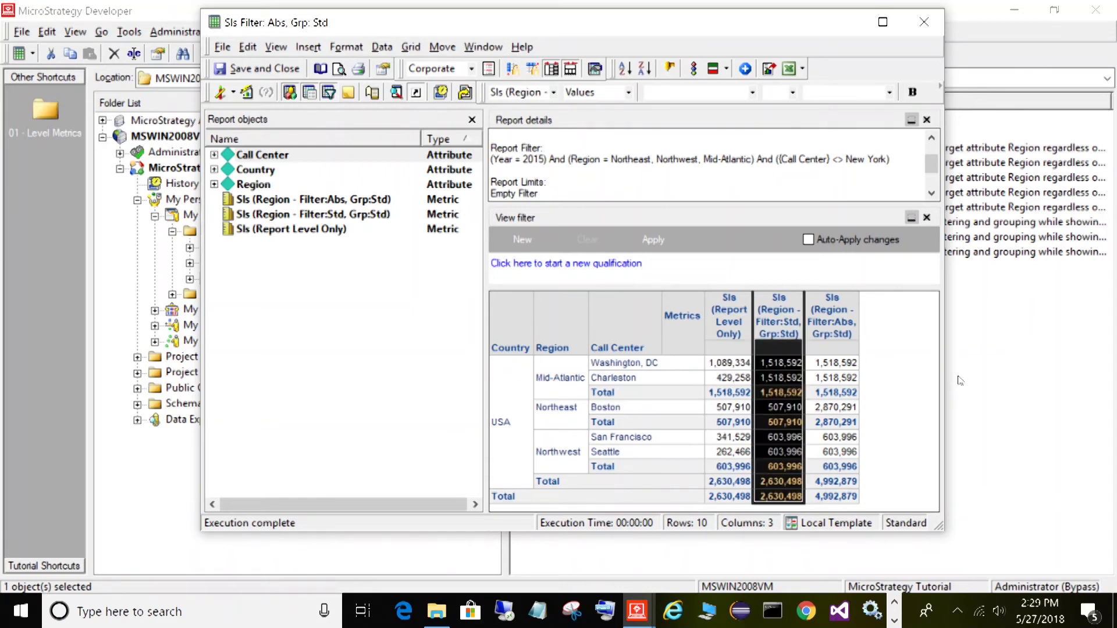
# Examine the Sls (Region - Filter:Abs, Grp:Std) column, including its Washington, DC and Mid-Atlantic total cells.
pyautogui.click(821, 389)
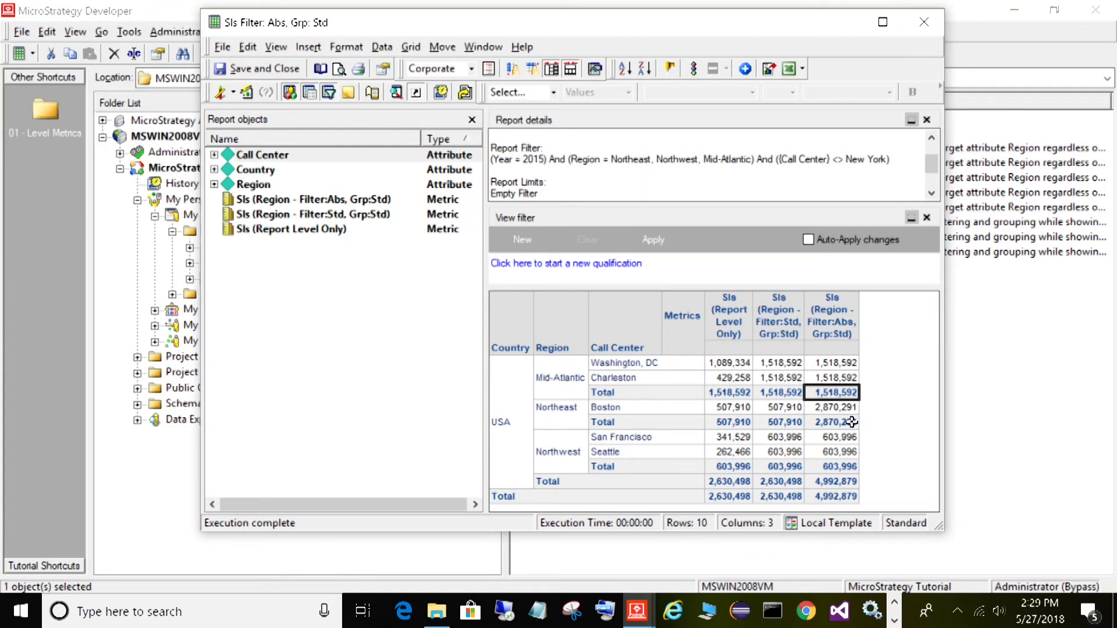
pyautogui.click(850, 309)
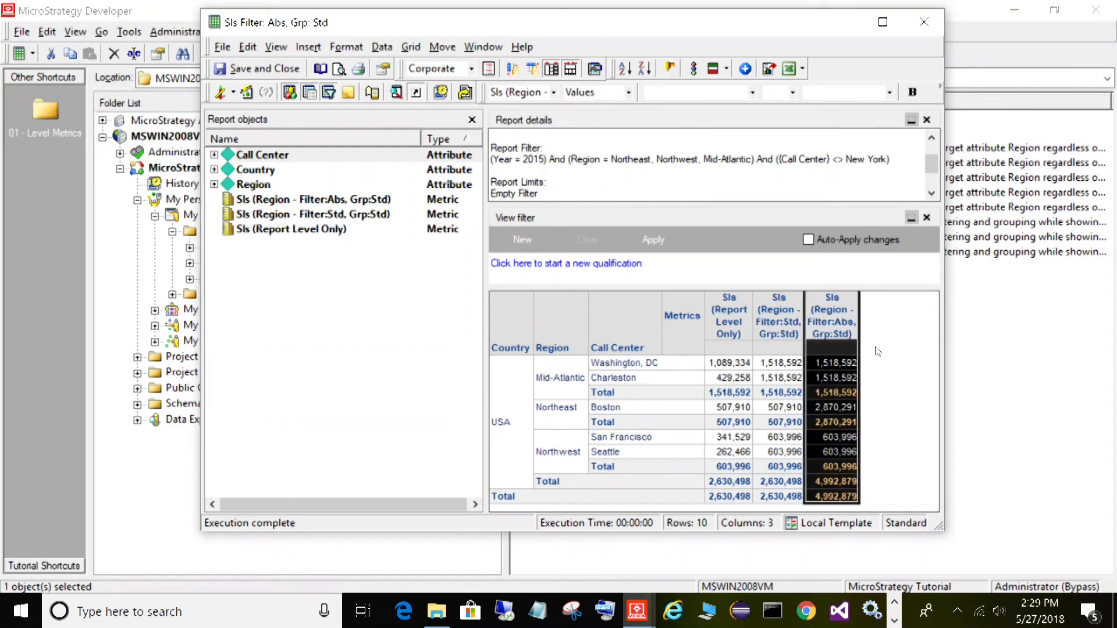
pyautogui.click(841, 361)
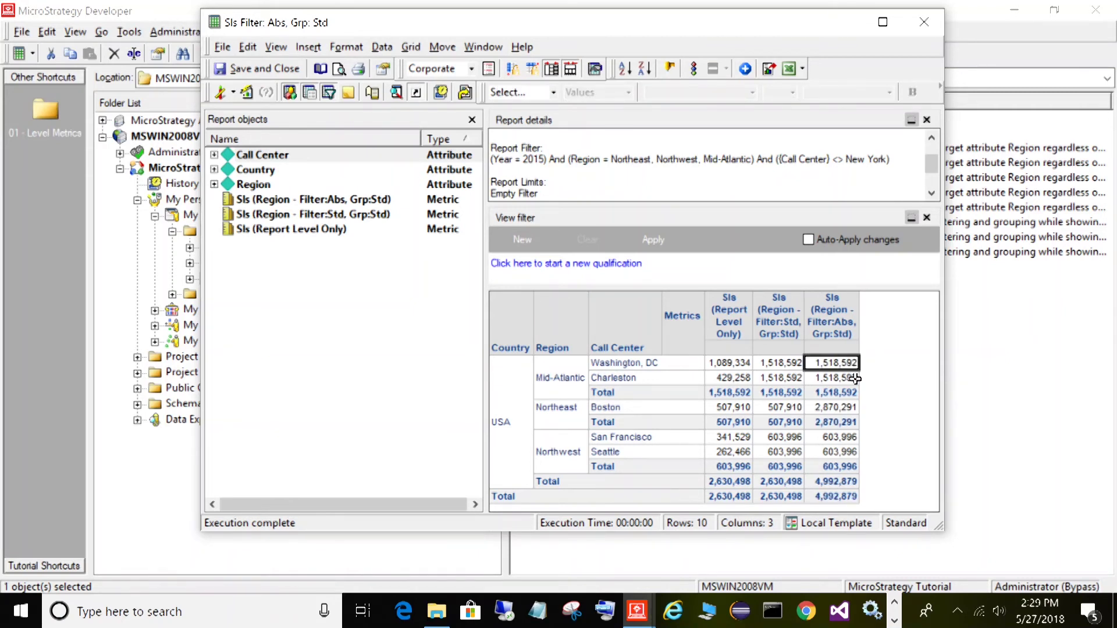
# Compare the Boston row's values in the Northeast region across all three sales metrics.
pyautogui.click(584, 408)
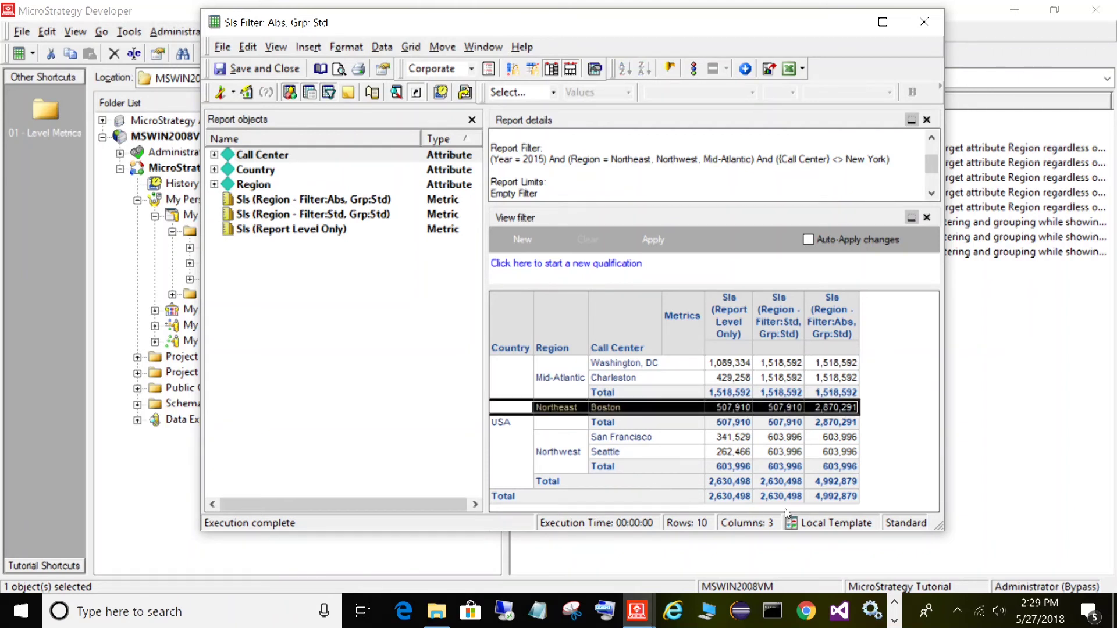
pyautogui.click(783, 408)
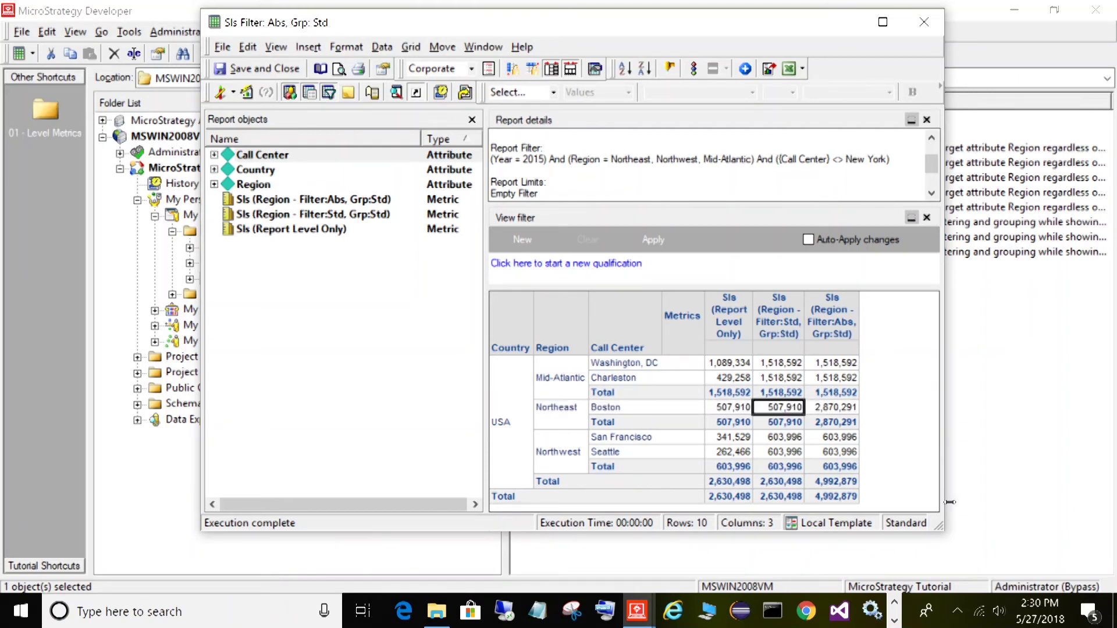
pyautogui.click(621, 407)
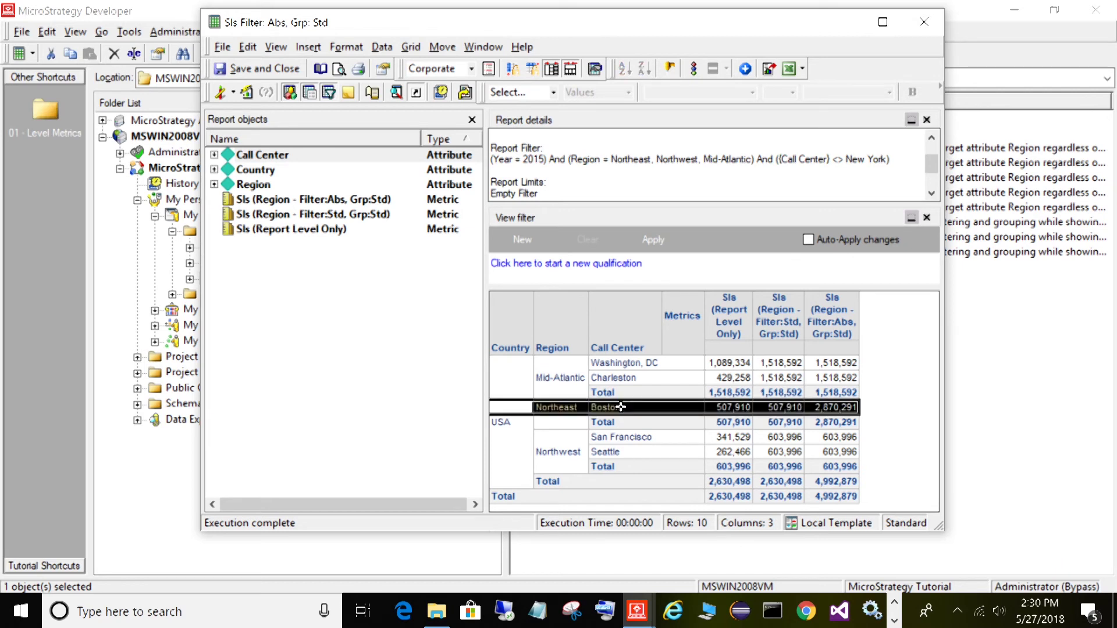
pyautogui.click(729, 408)
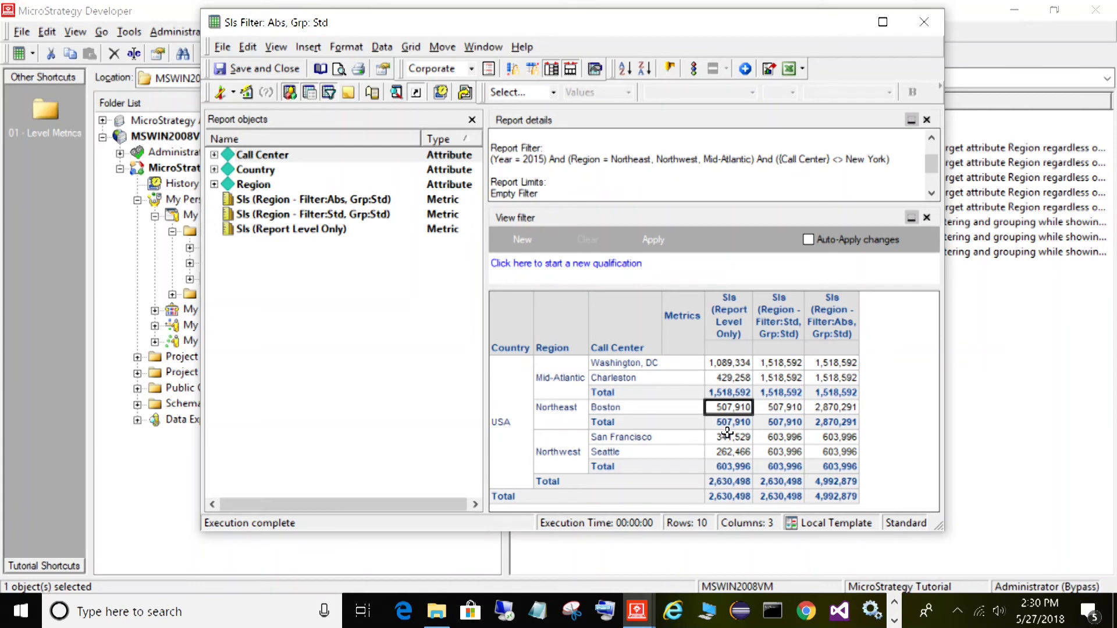
pyautogui.click(623, 408)
pyautogui.click(721, 411)
pyautogui.click(842, 406)
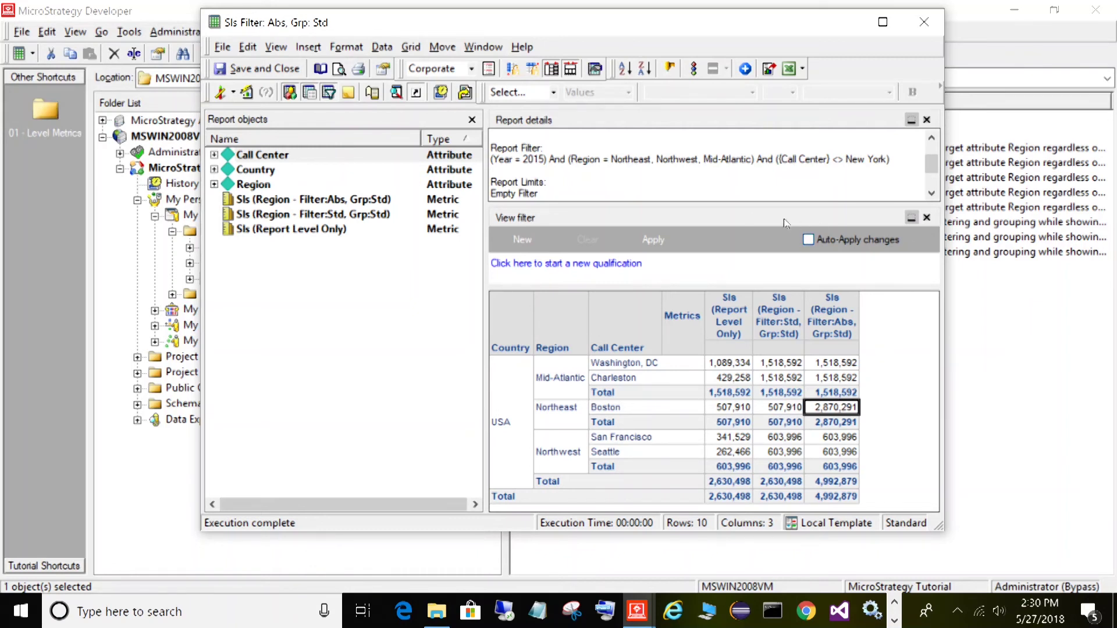
# Review the report filter's year, region and call center conditions against the Northeast region's Boston and total rows.
pyautogui.moveTo(492, 159); pyautogui.dragTo(545, 159)
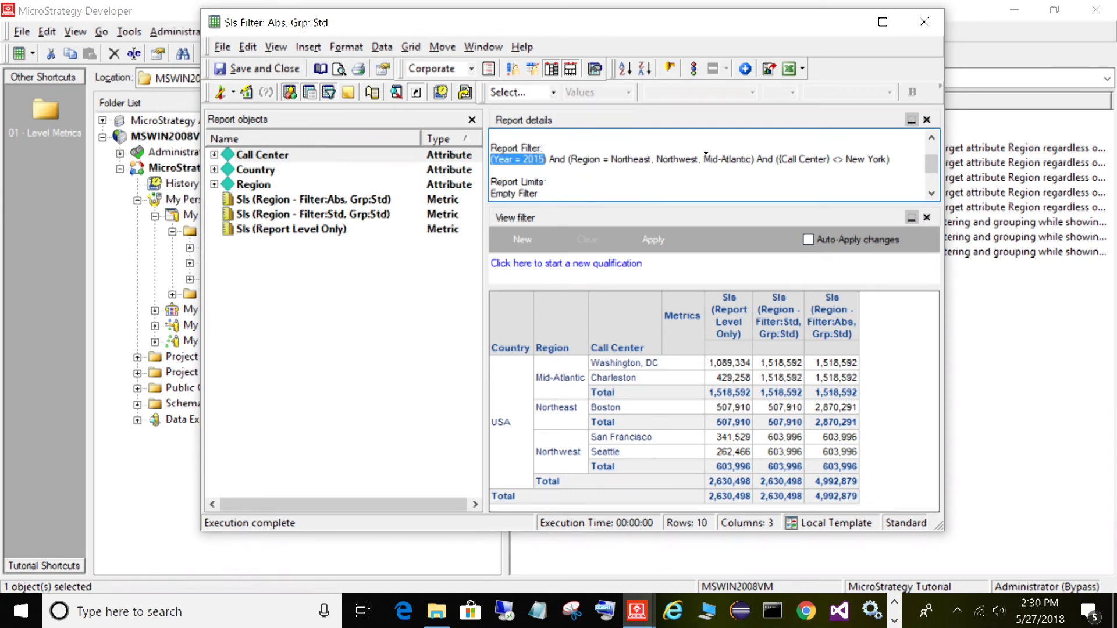
pyautogui.moveTo(571, 159); pyautogui.dragTo(888, 157)
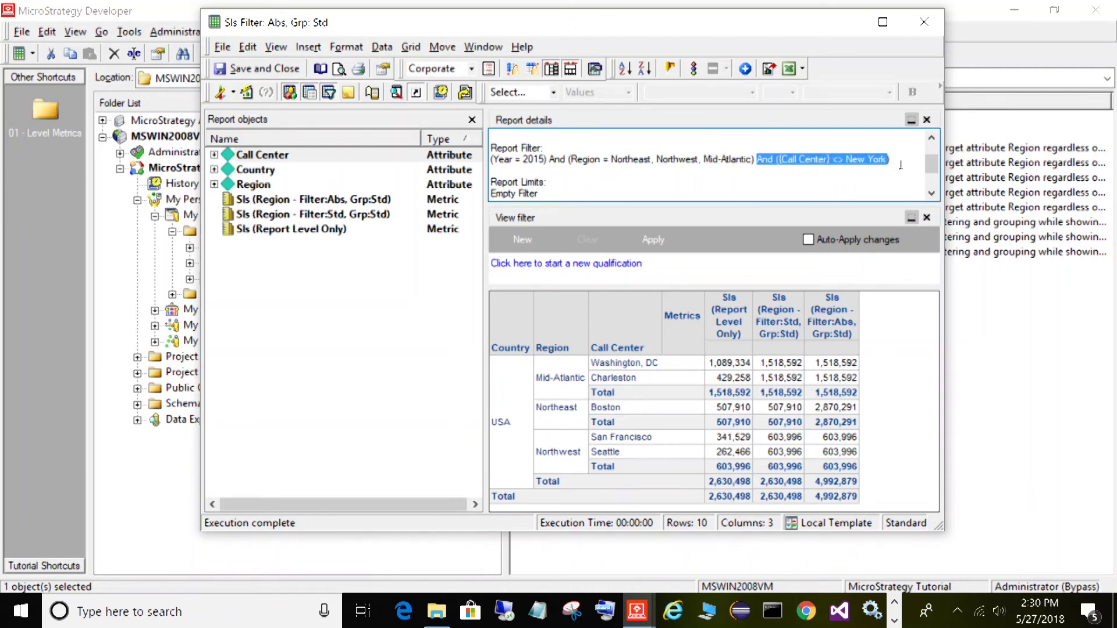
pyautogui.click(556, 409)
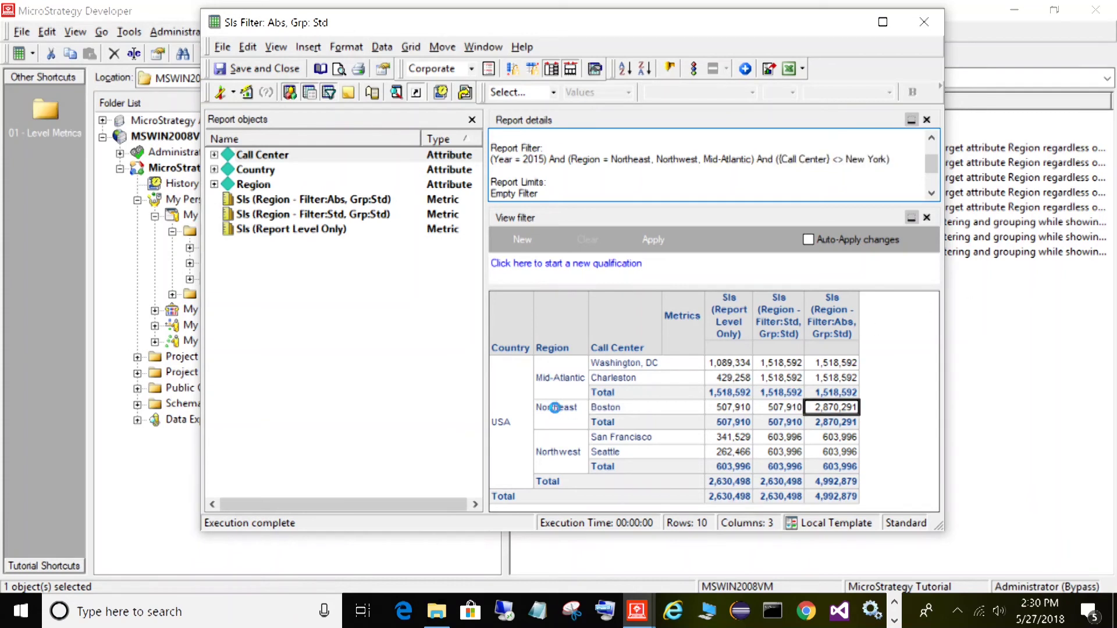
pyautogui.click(618, 410)
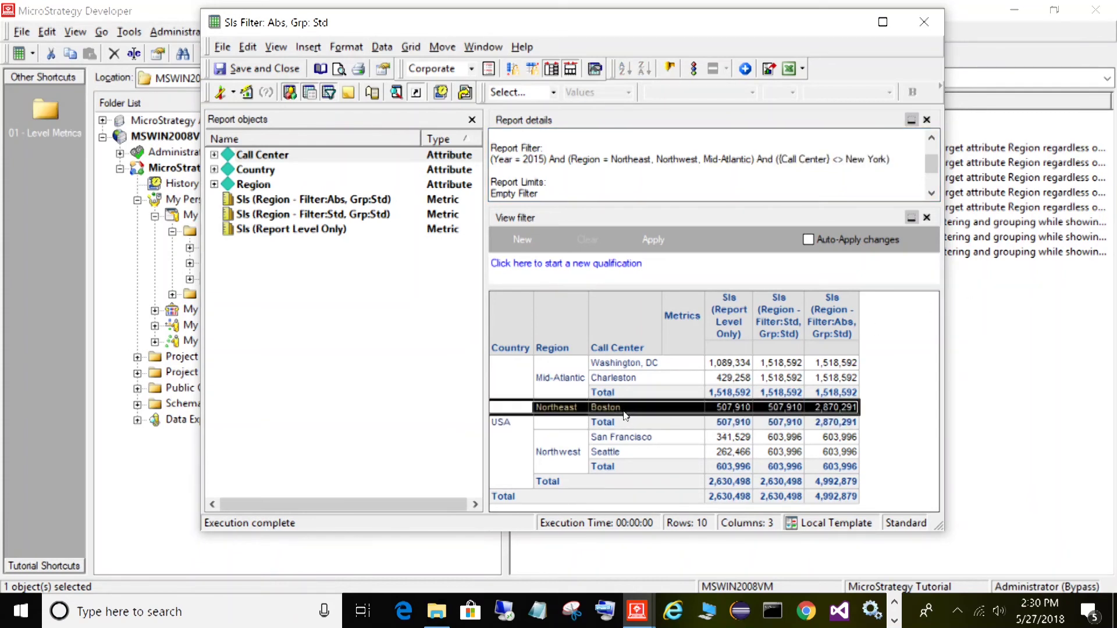
pyautogui.click(791, 424)
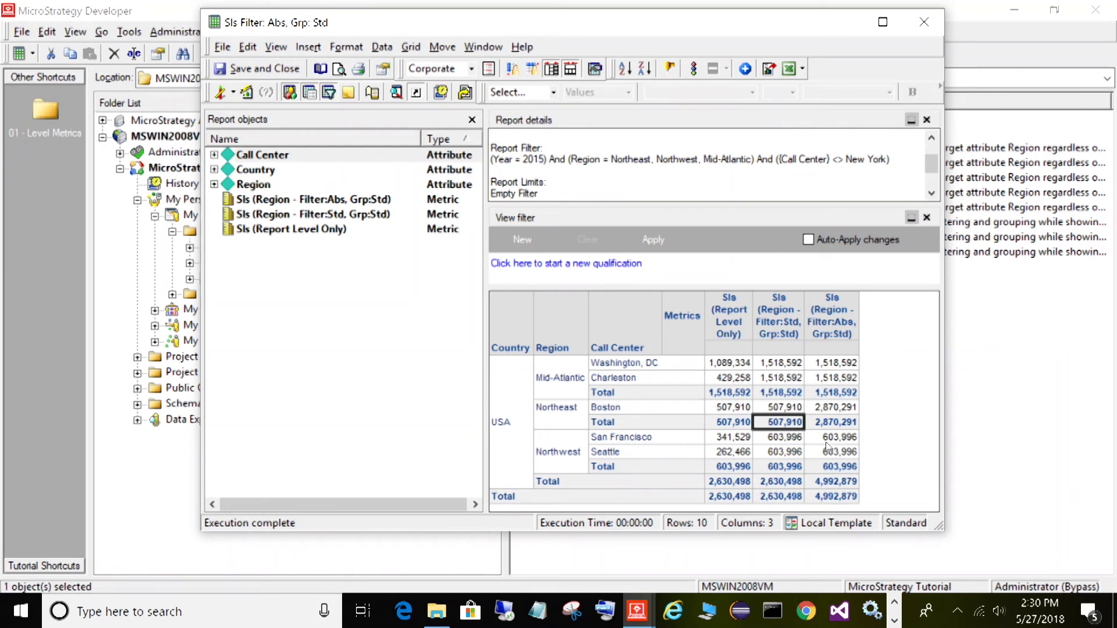
# Check Boston's Filter:Abs, Grp:Std value against the report filter condition that excludes the New York call center.
pyautogui.click(844, 410)
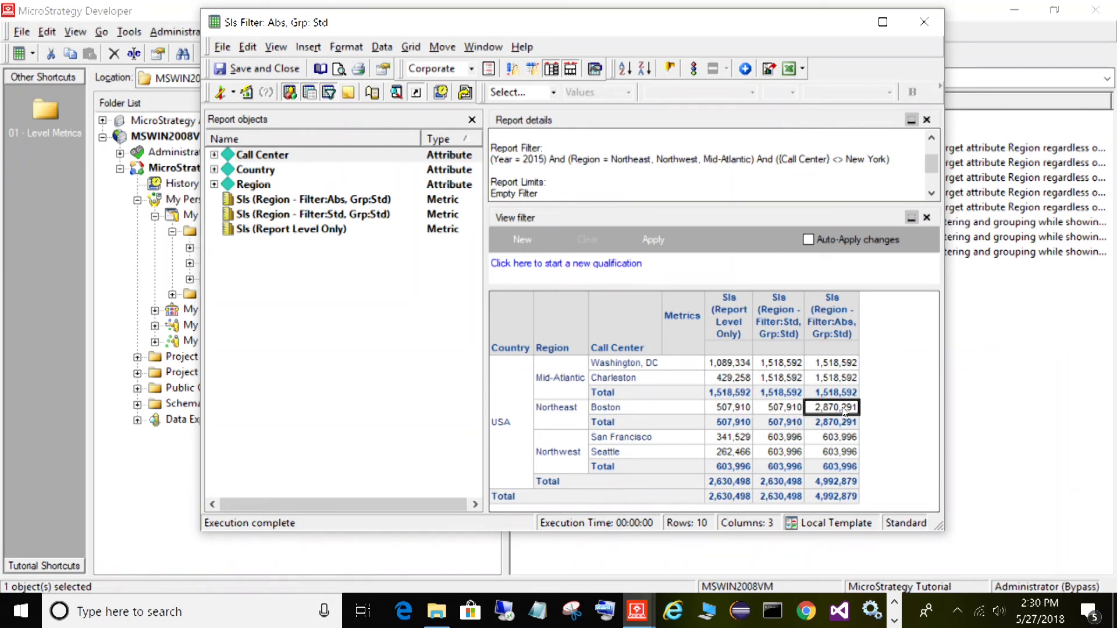
pyautogui.click(791, 137)
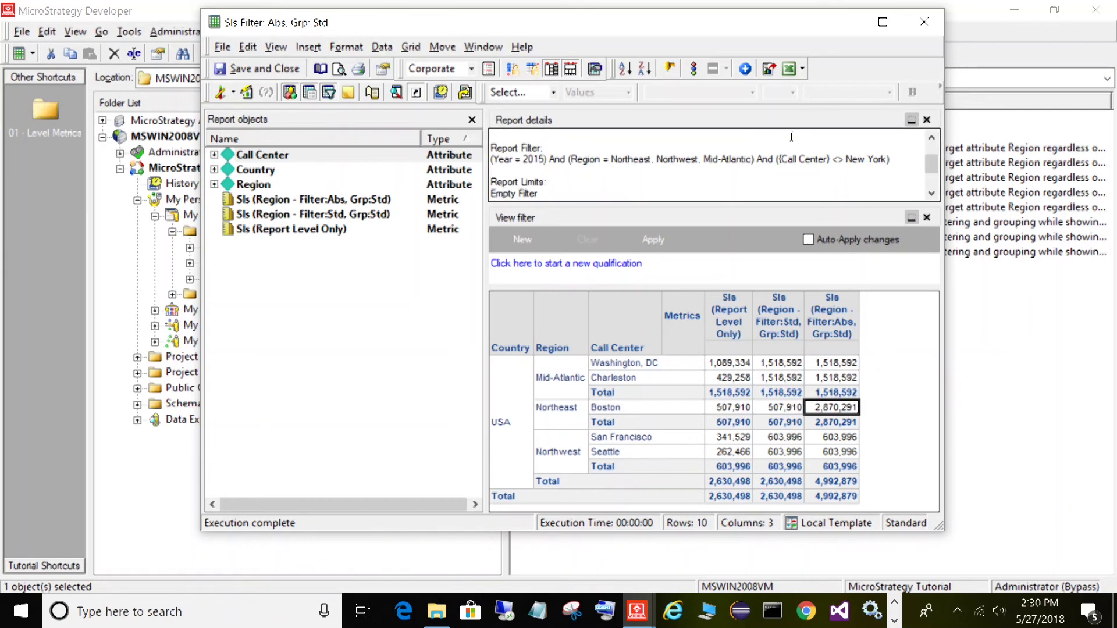
pyautogui.moveTo(783, 159); pyautogui.dragTo(888, 156)
pyautogui.click(831, 408)
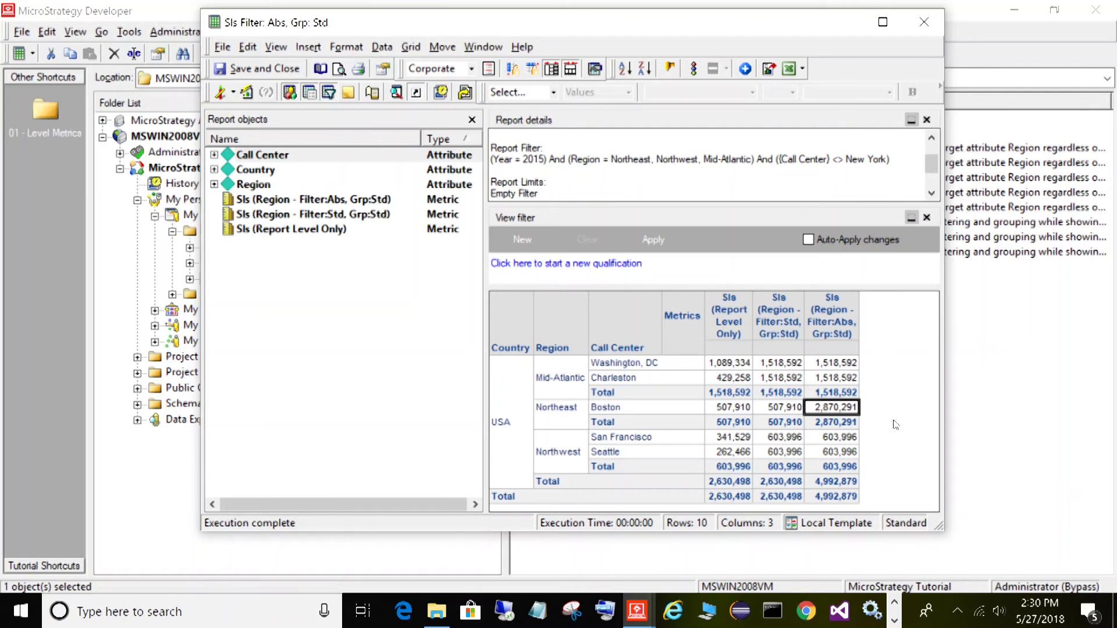
pyautogui.moveTo(779, 159); pyautogui.dragTo(908, 160)
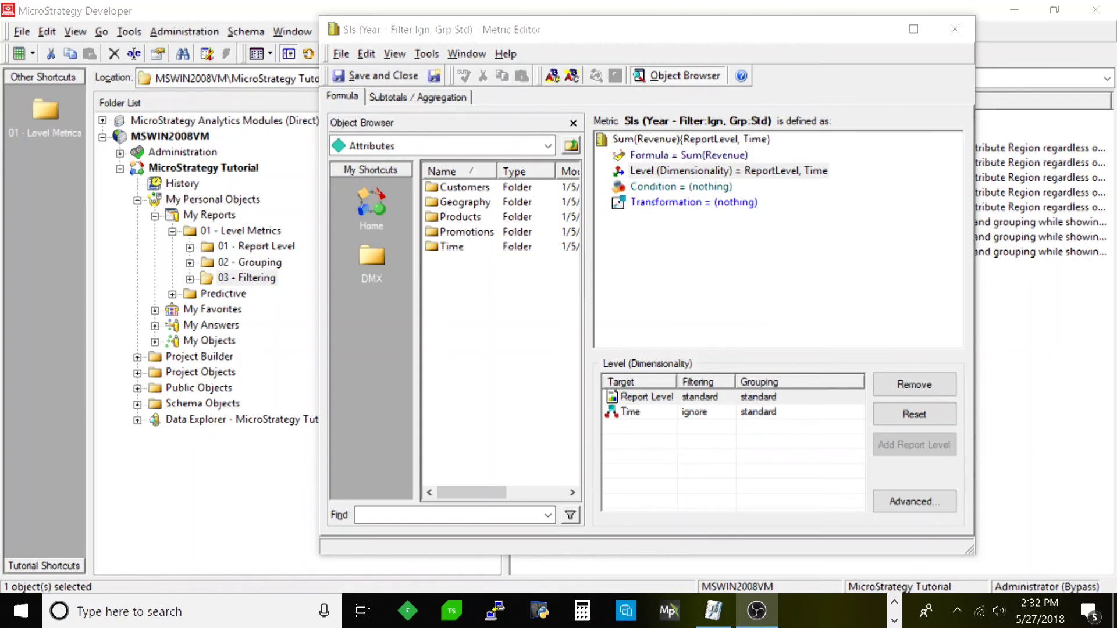
# Review the Time target's filtering and grouping in the Sls (Year - Filter:Ign, Grp:Std) metric, and close the metric editor.
pyautogui.click(615, 417)
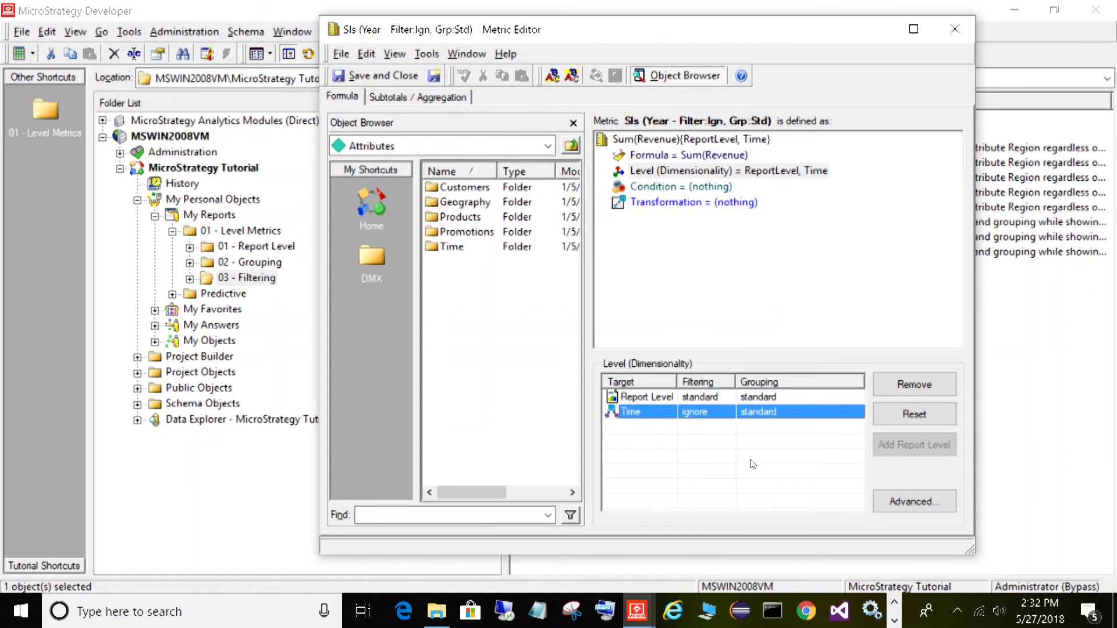
pyautogui.click(726, 413)
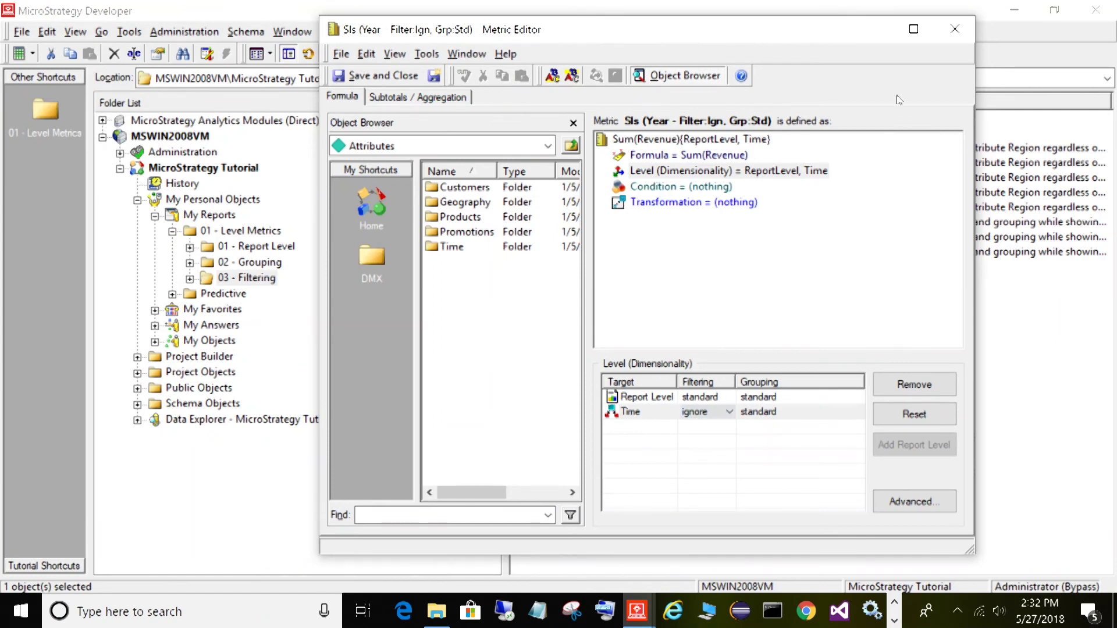
pyautogui.click(956, 29)
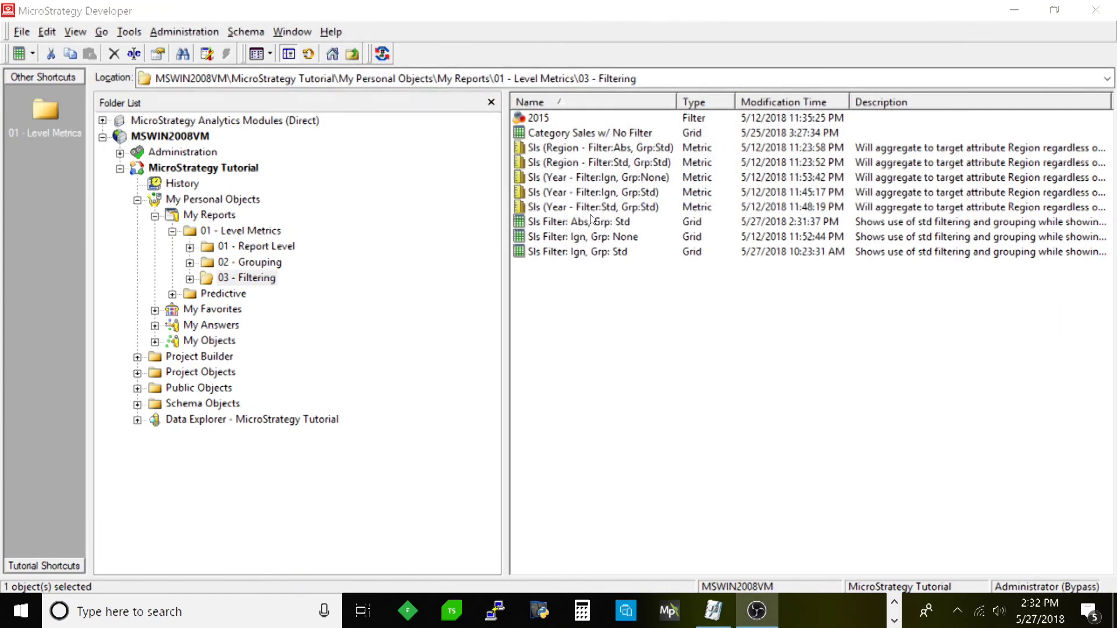
# Run the Sls Filter: Ign, Grp: Std report, shrink its window and review the report filter in the report details.
pyautogui.rightClick(577, 254)
pyautogui.click(593, 259)
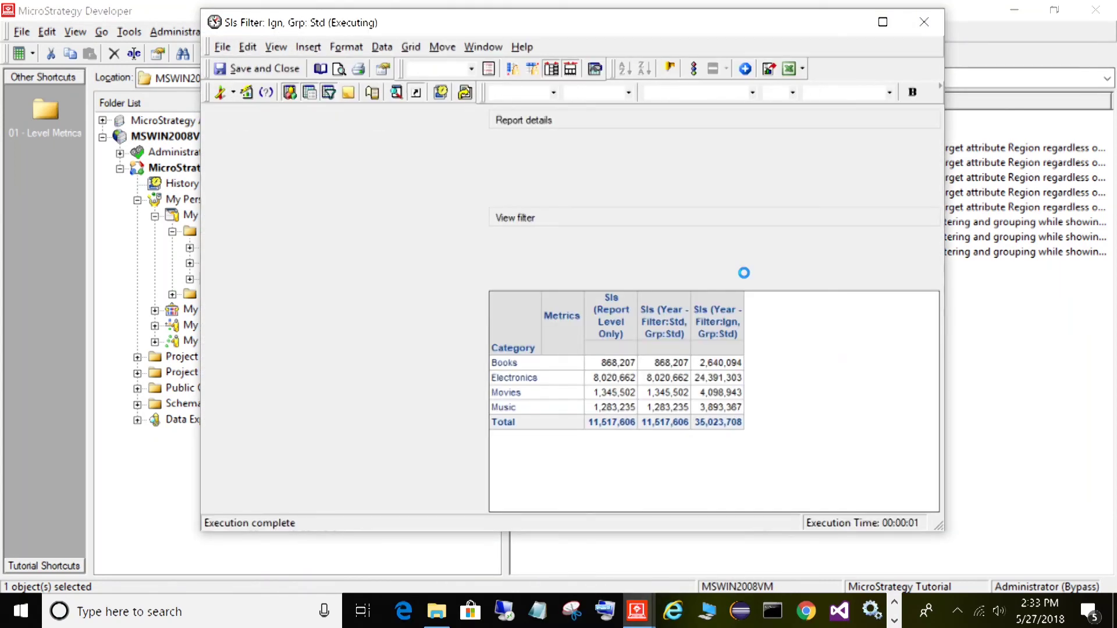
pyautogui.moveTo(746, 461); pyautogui.dragTo(849, 479)
pyautogui.scroll(3, 839, 172)
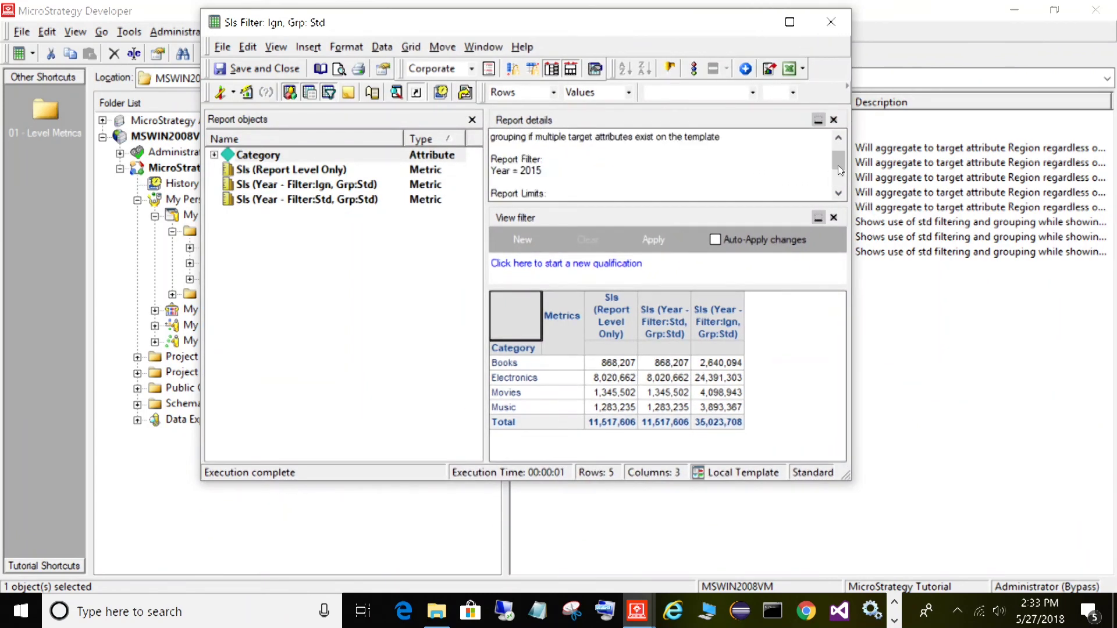
pyautogui.tripleClick(551, 193)
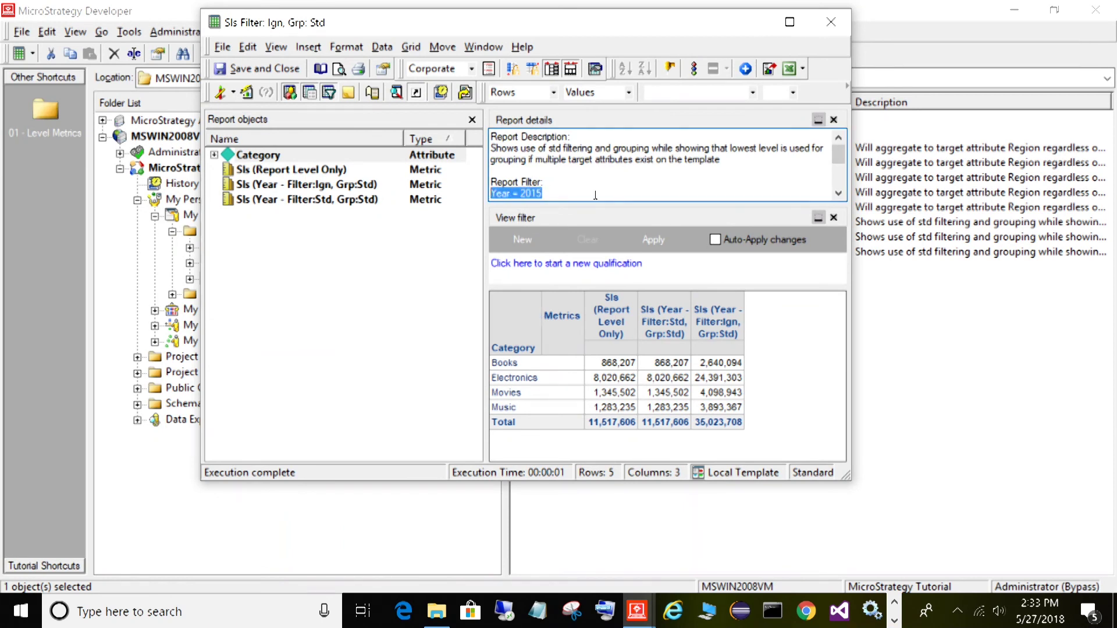
# Examine the Sls (Report Level Only) values for Books, Electronics and Movies against the report's year filter.
pyautogui.click(605, 311)
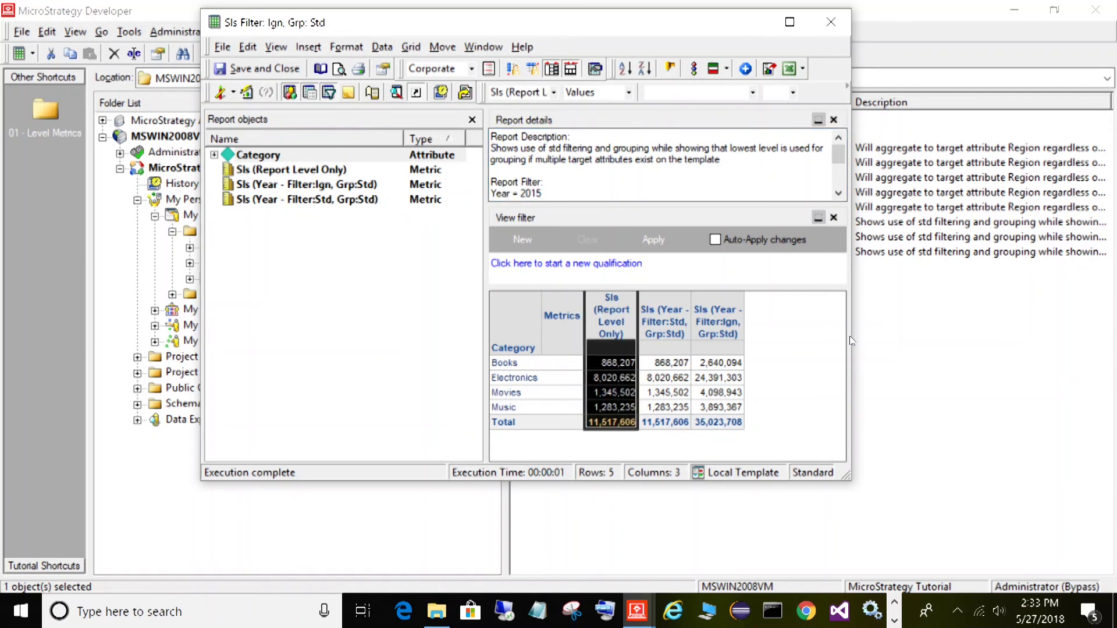
pyautogui.moveTo(542, 193); pyautogui.dragTo(490, 194)
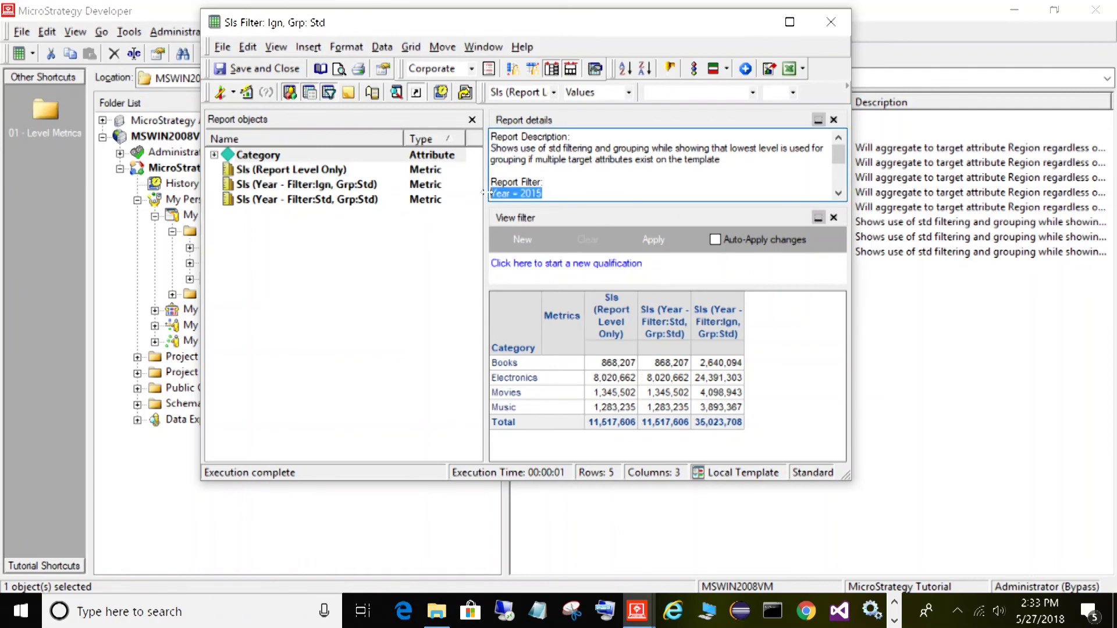
pyautogui.click(620, 367)
pyautogui.click(504, 362)
pyautogui.click(504, 349)
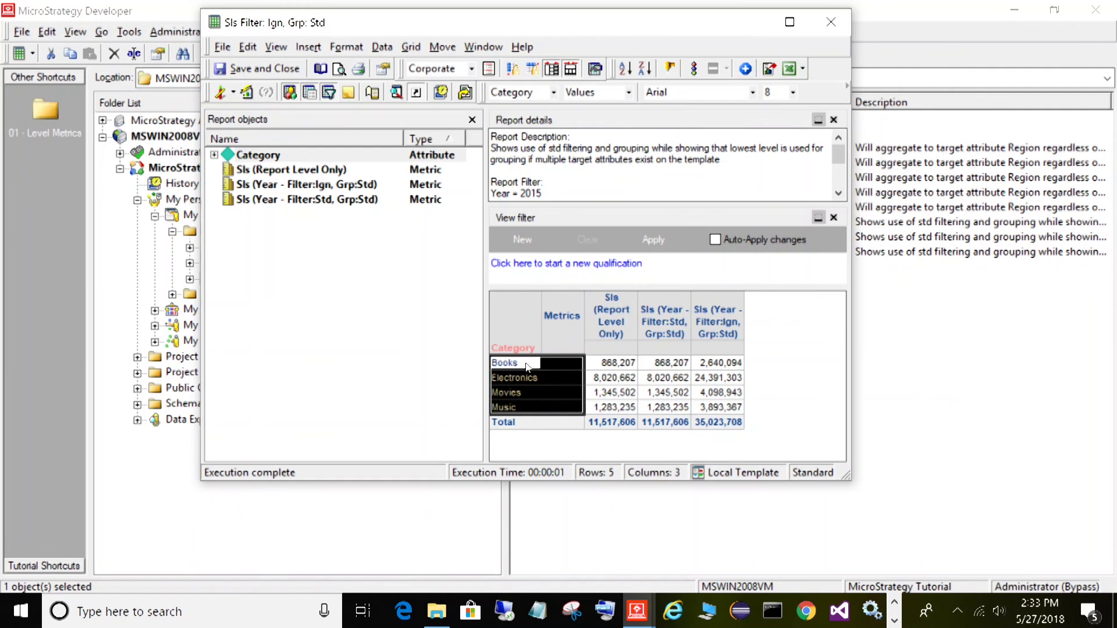
pyautogui.click(615, 364)
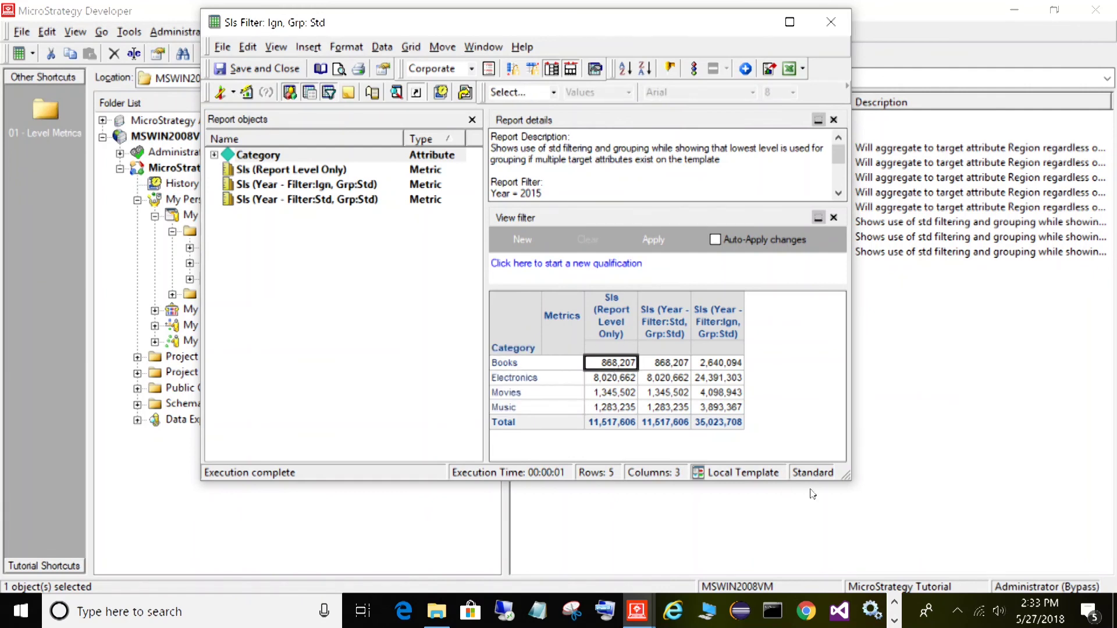
pyautogui.click(609, 378)
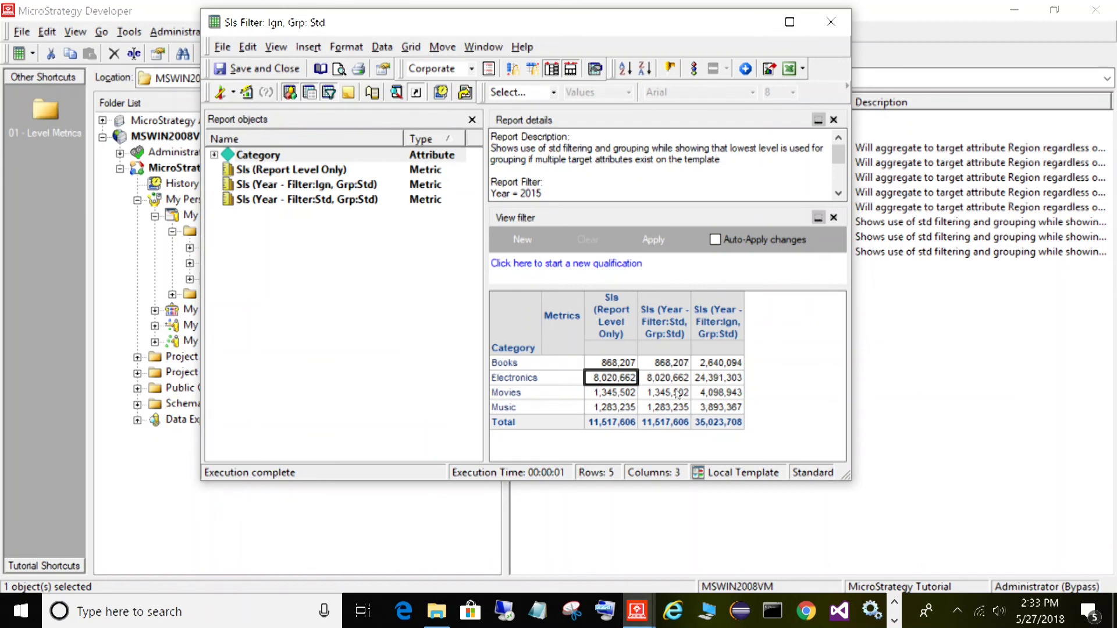
pyautogui.click(612, 390)
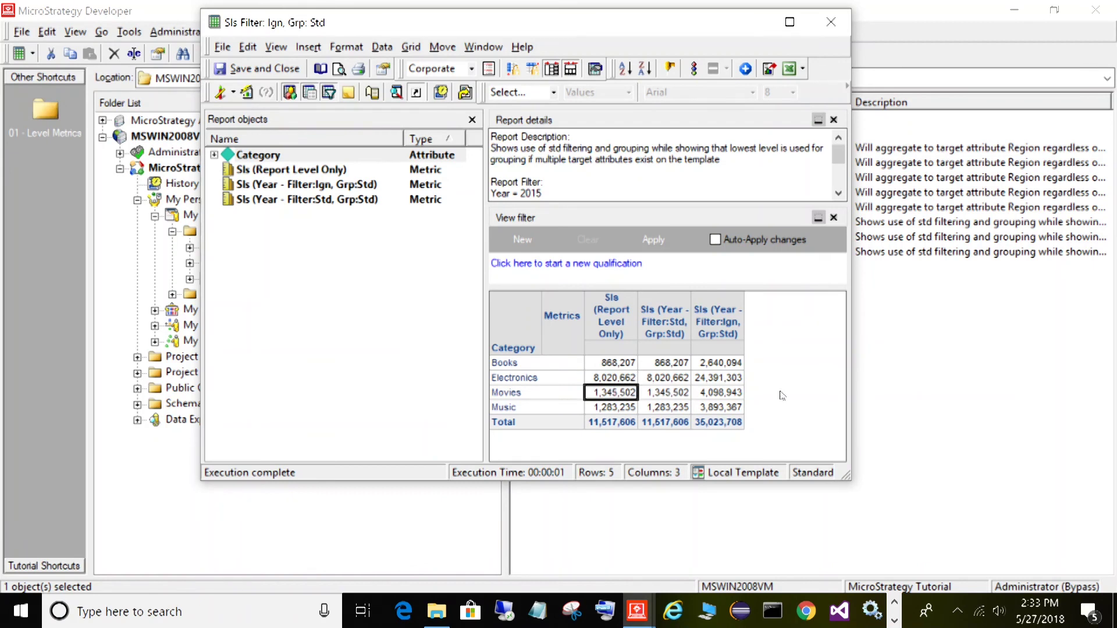
# Compare the Sls (Year - Filter:Std, Grp:Std) column with Sls (Report Level Only) for Books and Electronics.
pyautogui.click(675, 303)
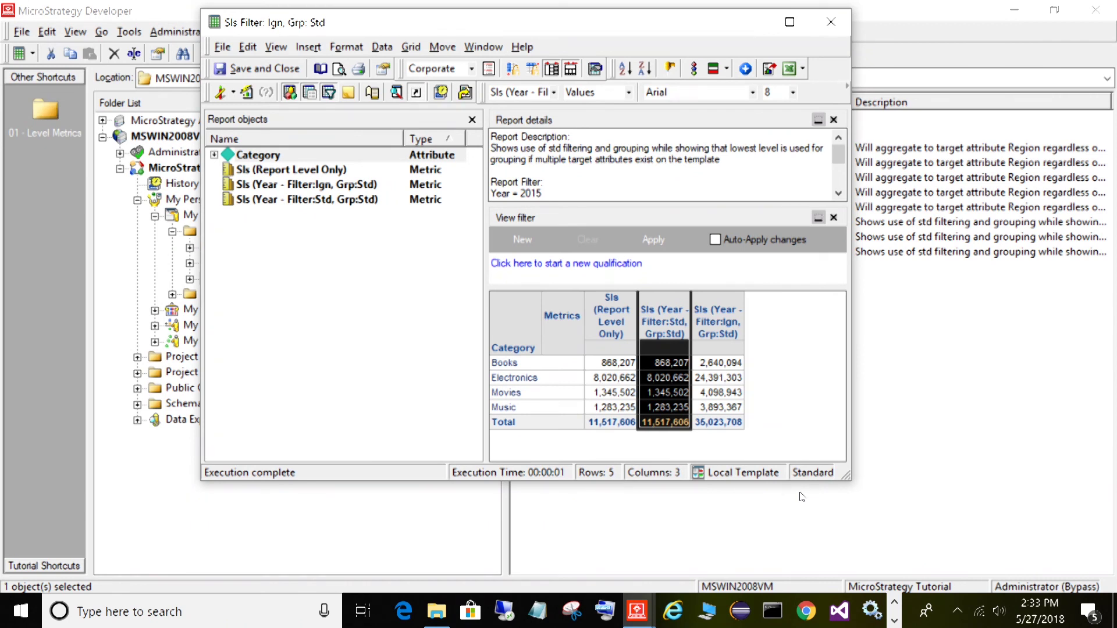
pyautogui.click(668, 364)
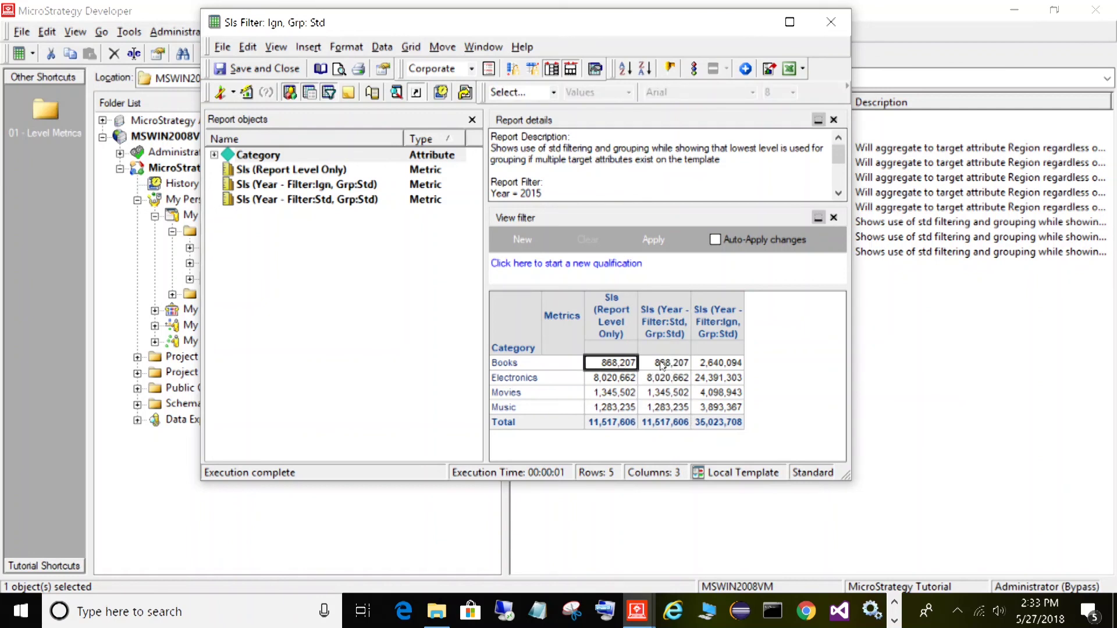
pyautogui.click(668, 380)
pyautogui.click(610, 380)
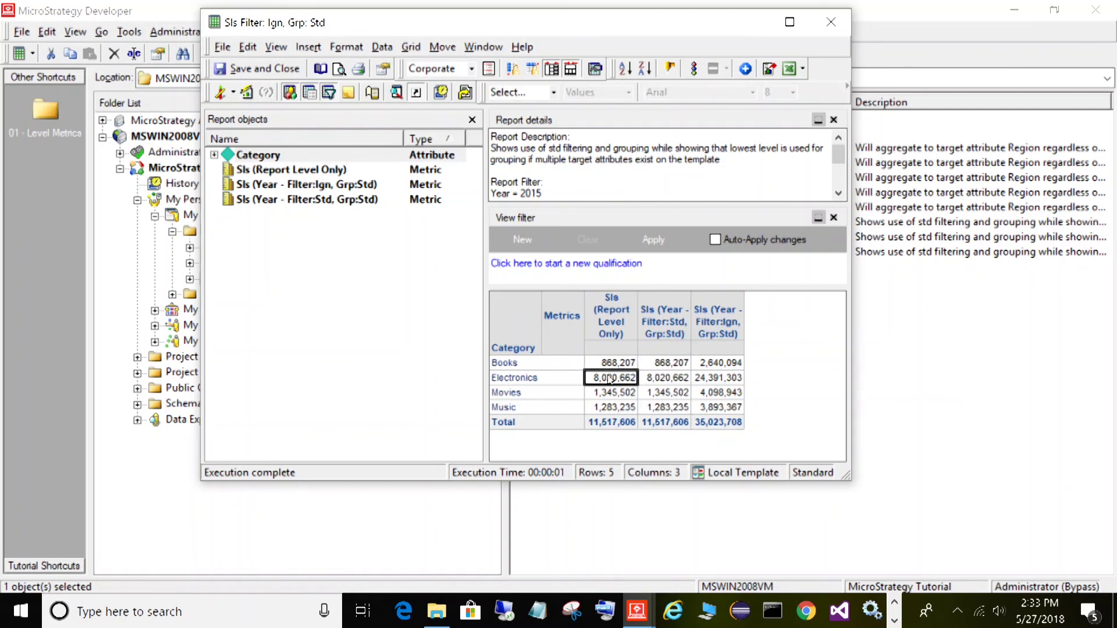
# Examine the Sls (Year - Filter:Ign, Grp:Std) column's values for each product category.
pyautogui.click(724, 310)
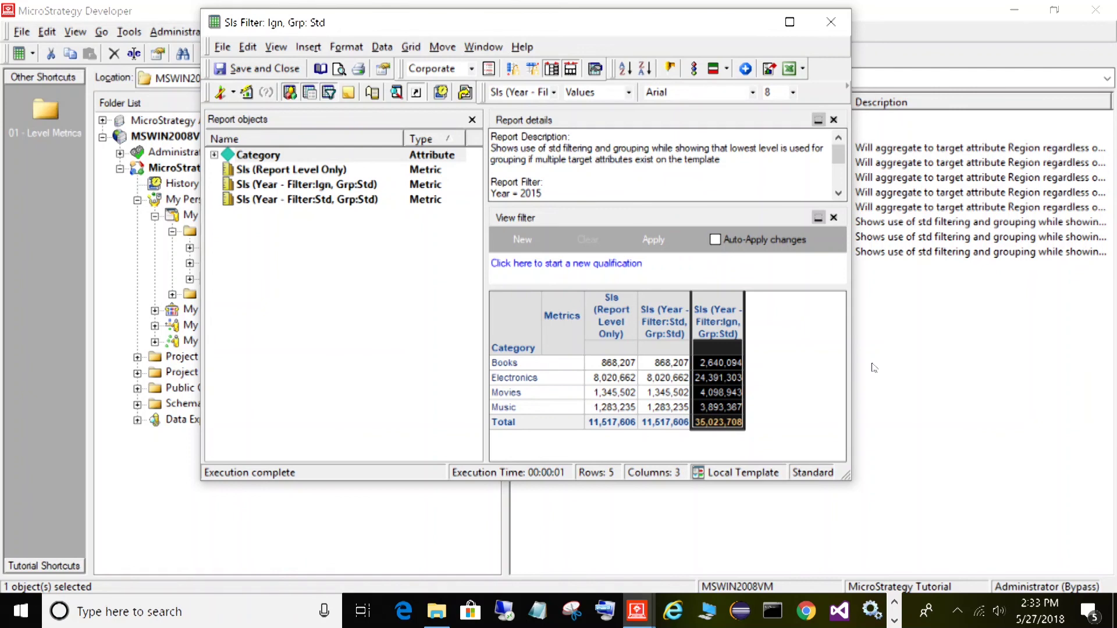
pyautogui.click(678, 368)
pyautogui.click(725, 366)
pyautogui.click(721, 377)
pyautogui.click(724, 393)
pyautogui.click(728, 407)
pyautogui.click(725, 393)
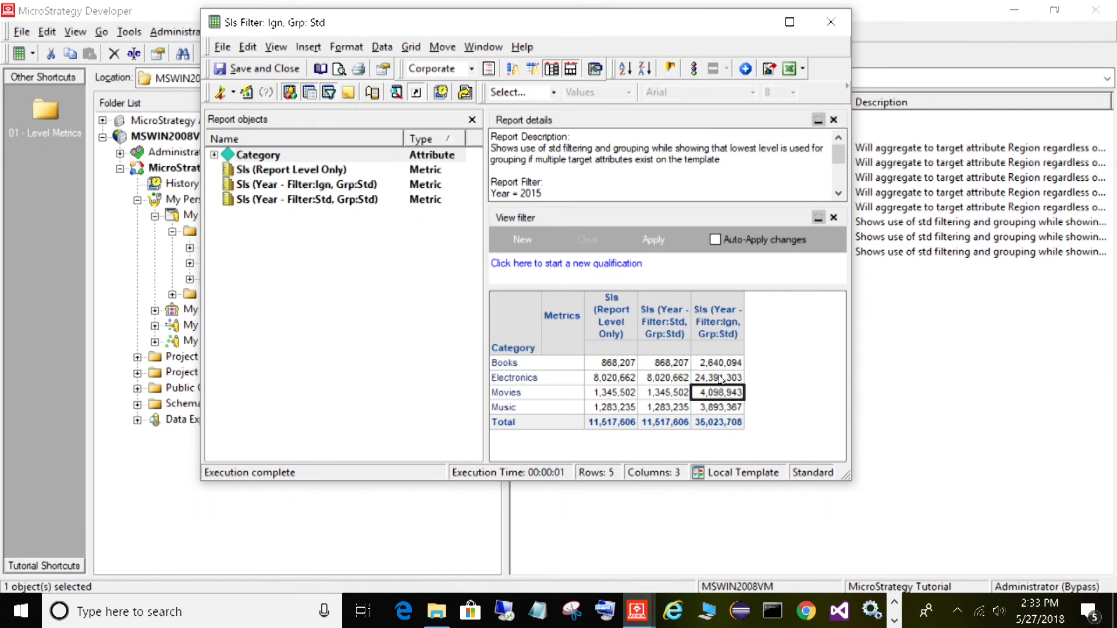
pyautogui.click(721, 367)
# Check the report's year filter against the Filter:Ign, Grp:Std values for Books, Electronics and Music.
pyautogui.moveTo(560, 190); pyautogui.dragTo(490, 194)
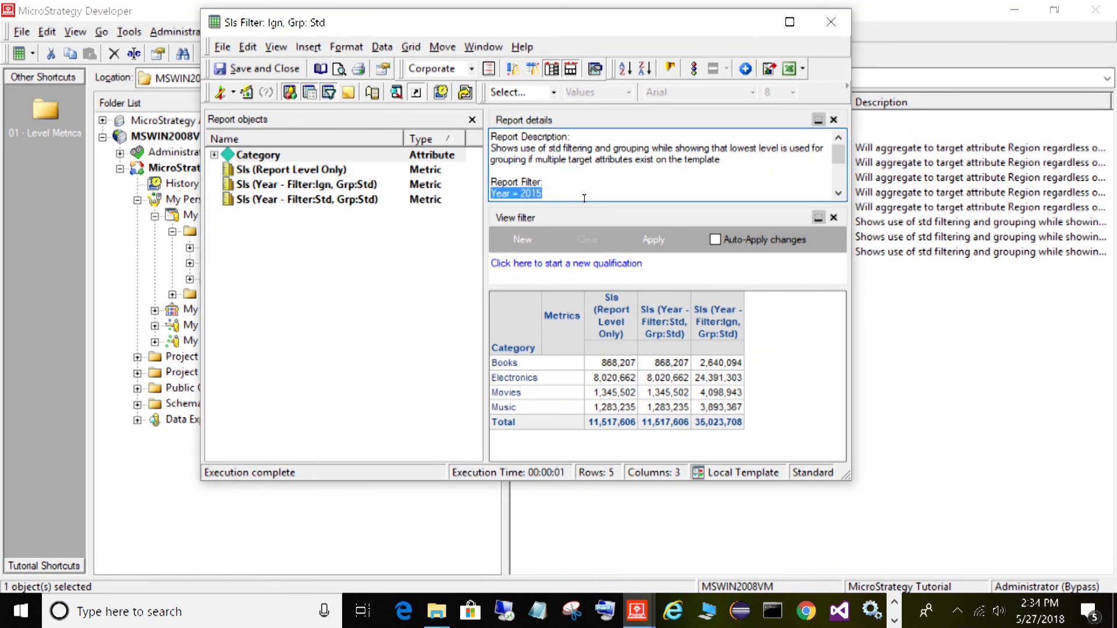
pyautogui.click(723, 365)
pyautogui.click(725, 379)
pyautogui.click(721, 367)
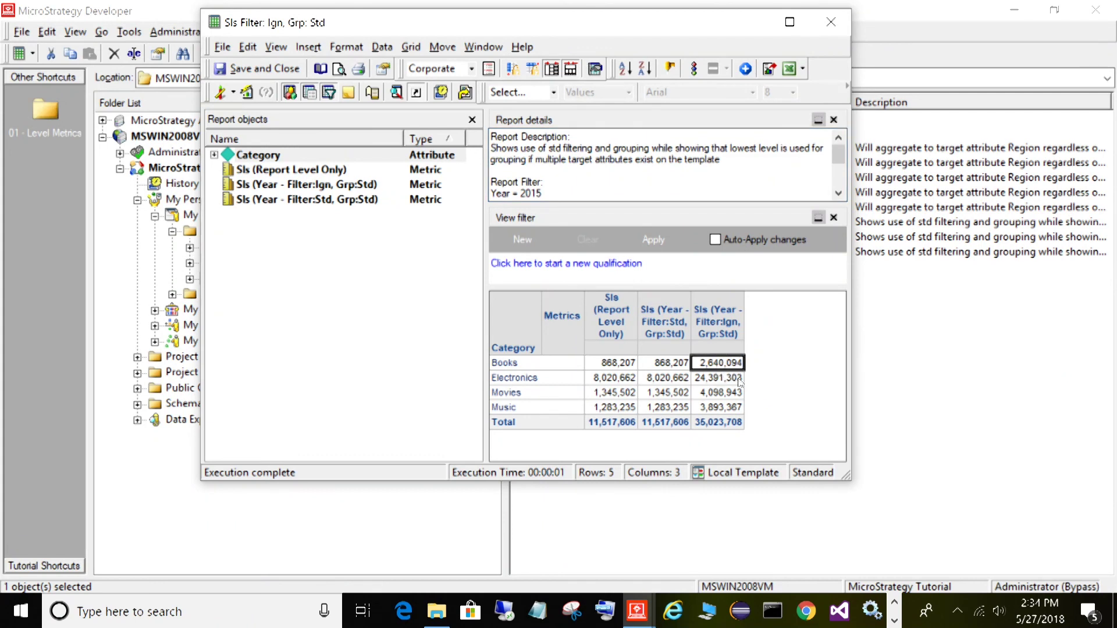
pyautogui.click(730, 408)
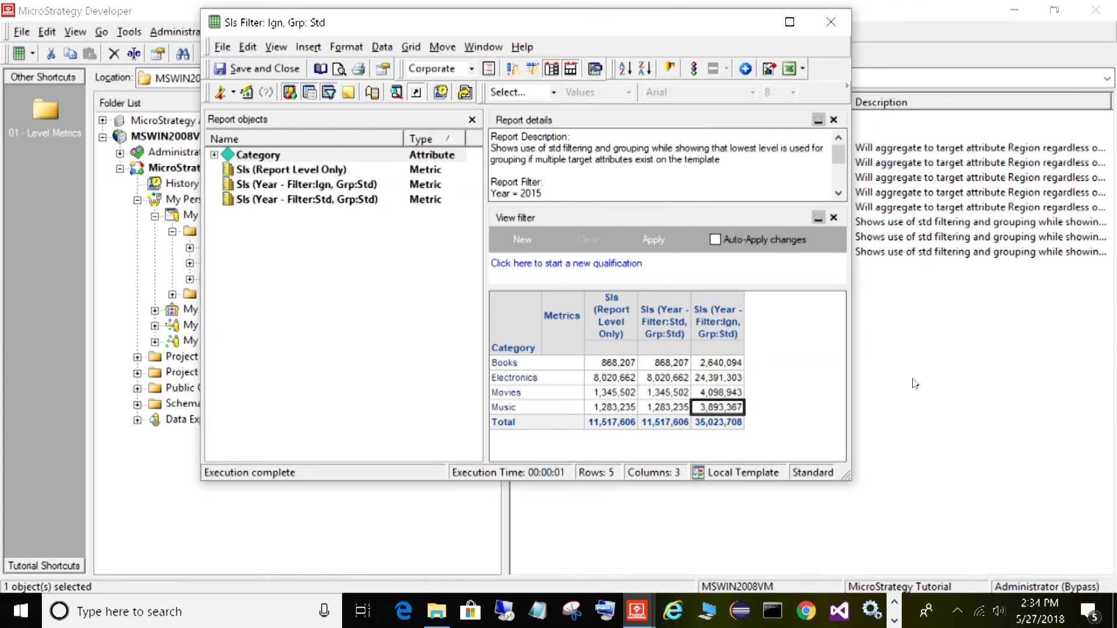